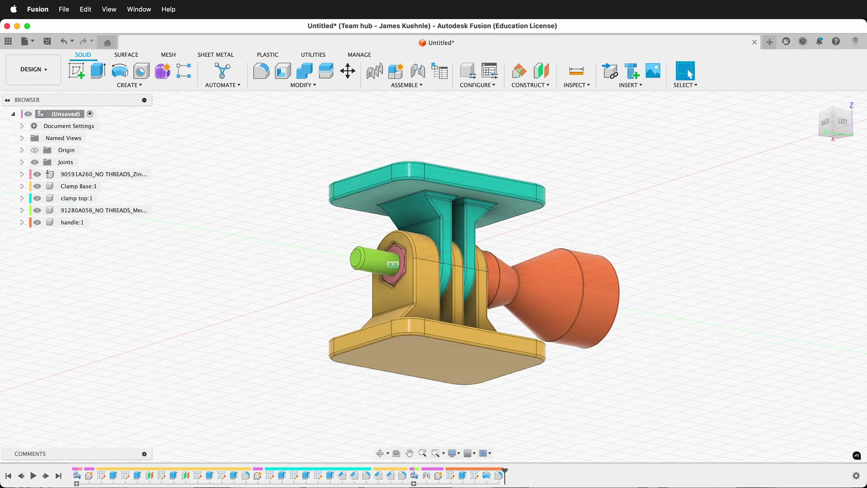
{"action": "scroll", "coordinate": [596, 195], "scroll_direction": "right", "scroll_amount": 10, "text": "shift"}
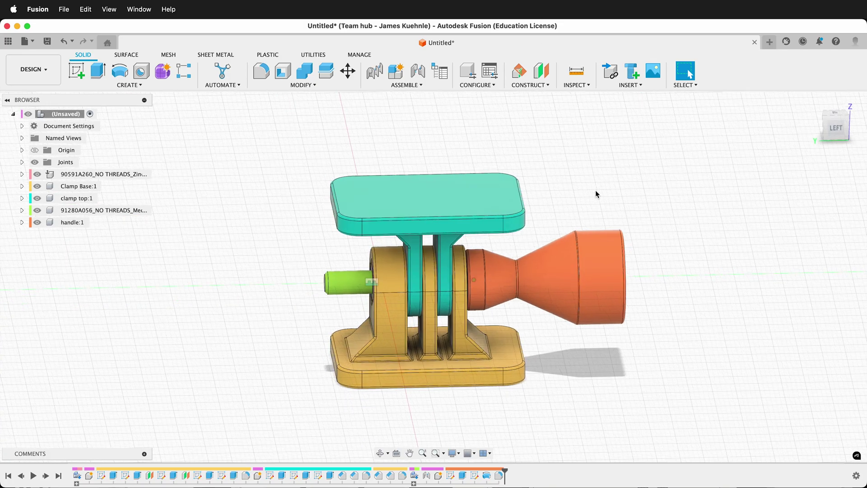
{"action": "key", "text": "F5"}
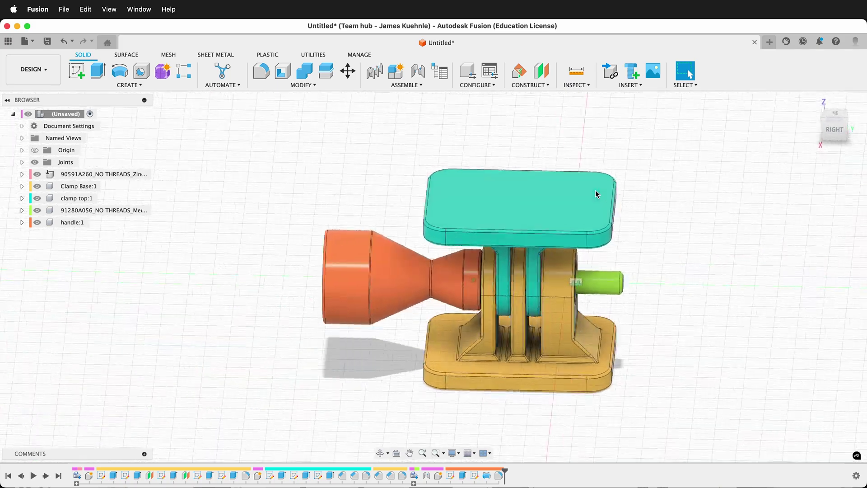
{"action": "scroll", "coordinate": [596, 195], "scroll_direction": "right", "scroll_amount": 10, "text": "shift"}
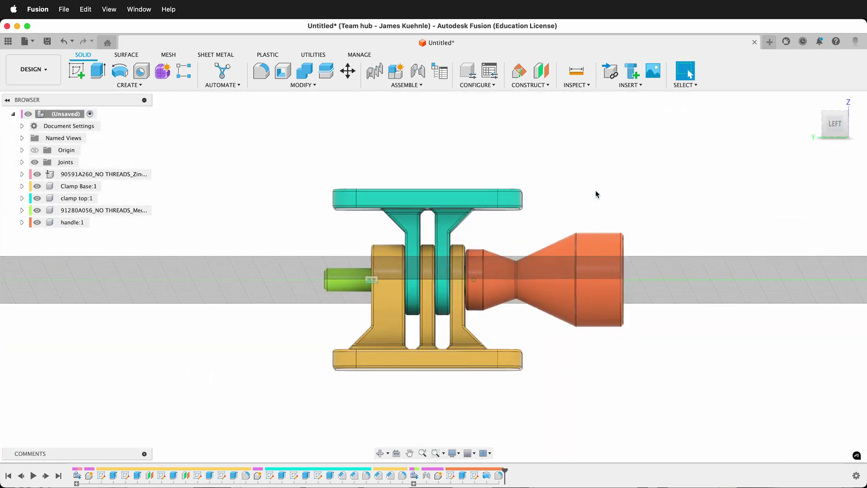
{"action": "key", "text": "F6"}
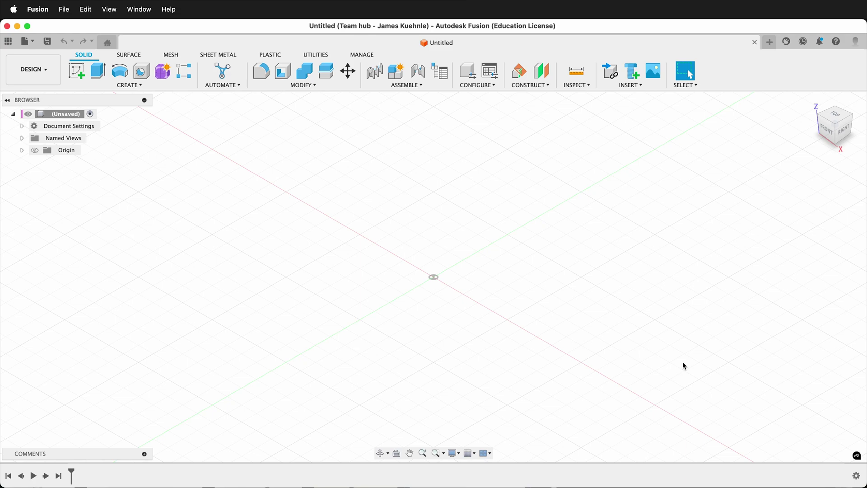
Search the McMaster-Carr component catalog for nuts and filter the results to metric M5 thread size.
{"action": "left_click", "coordinate": [640, 89]}
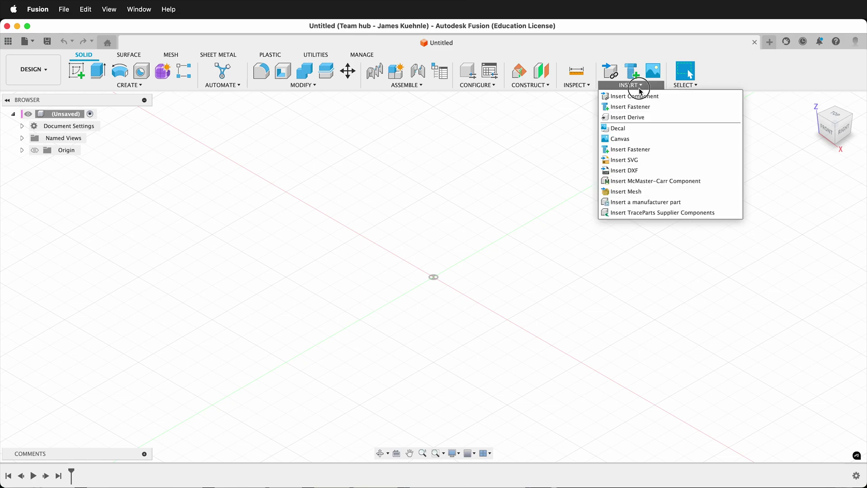
{"action": "left_click", "coordinate": [635, 181]}
{"action": "left_click", "coordinate": [504, 275]}
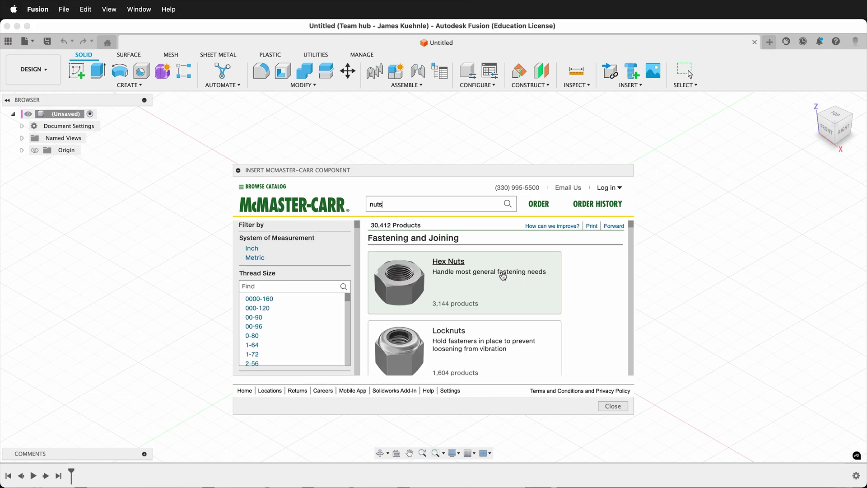
{"action": "left_click", "coordinate": [274, 257]}
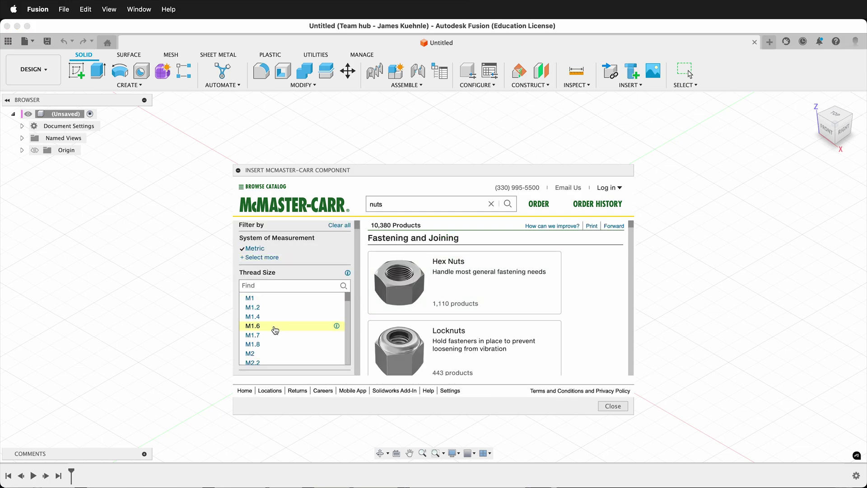
{"action": "scroll", "coordinate": [275, 330], "scroll_direction": "down", "scroll_amount": 3}
{"action": "scroll", "coordinate": [275, 336], "scroll_direction": "down", "scroll_amount": 1}
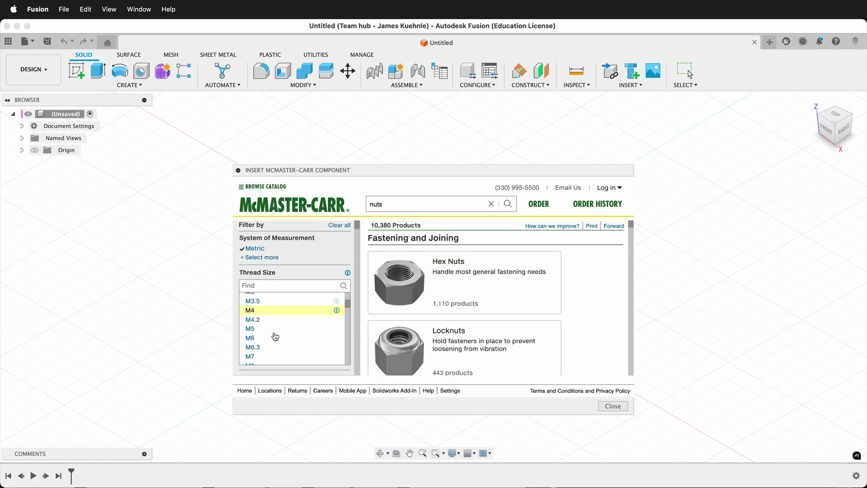
{"action": "left_click", "coordinate": [274, 335]}
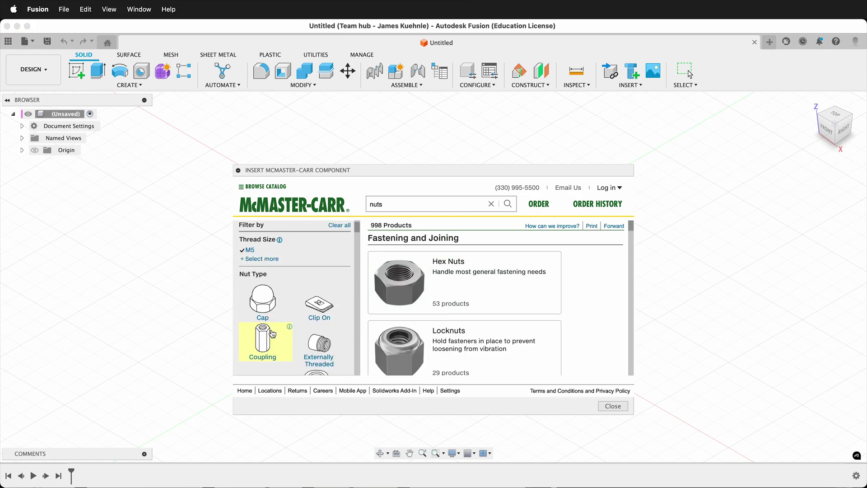
Insert the zinc-plated steel M5 × 0.8 mm hex nut 90591A260 as a 3-D STEP no threads model.
{"action": "left_click", "coordinate": [405, 281]}
{"action": "left_click", "coordinate": [585, 310]}
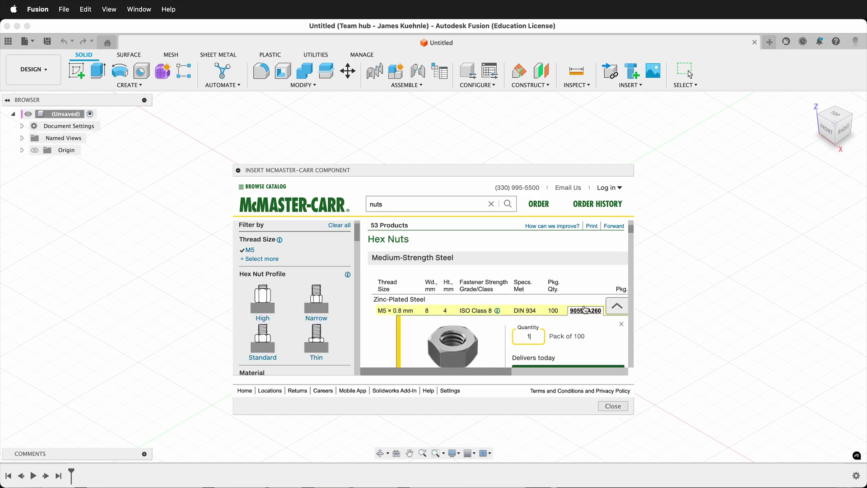
{"action": "scroll", "coordinate": [512, 323], "scroll_direction": "down", "scroll_amount": 2}
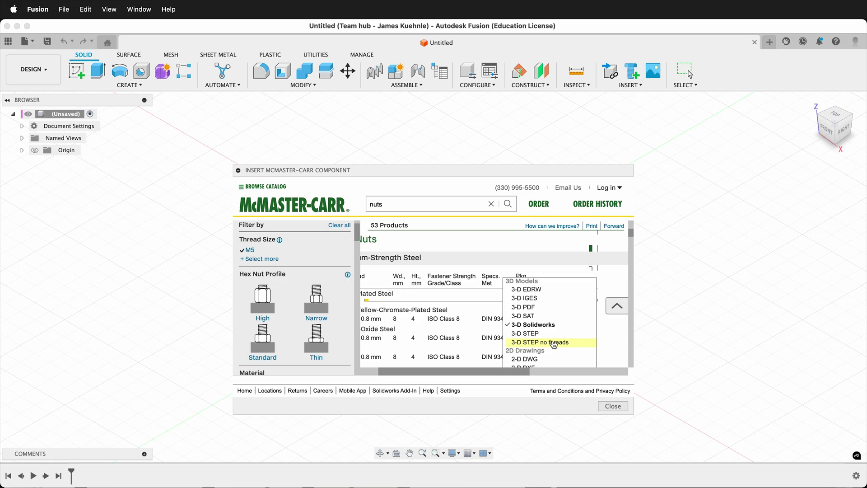
{"action": "left_click", "coordinate": [554, 343]}
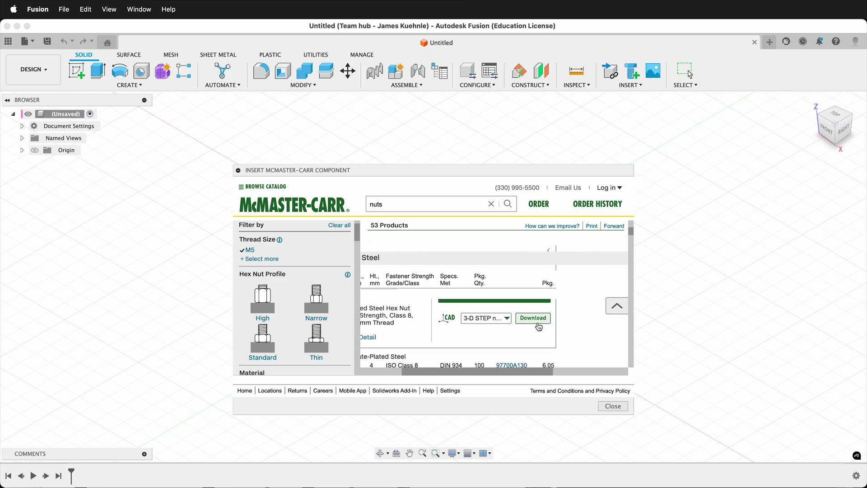
{"action": "left_click", "coordinate": [537, 319]}
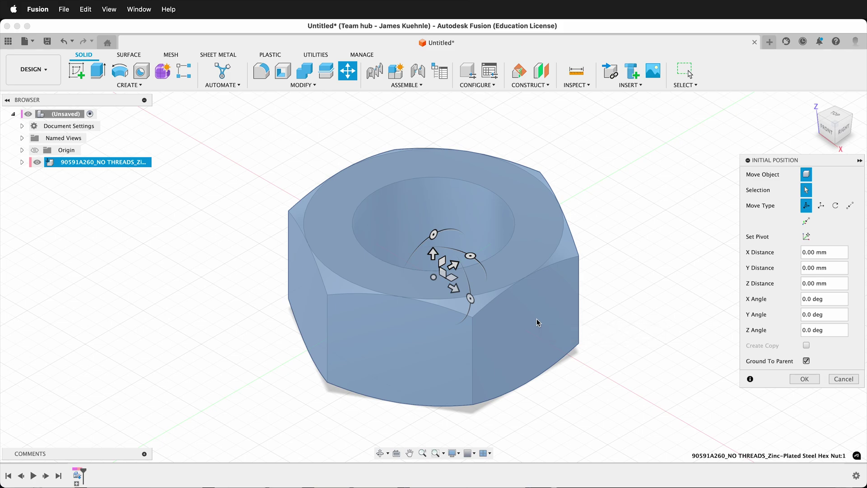
Rotate the inserted nut upright so its hole axis runs horizontally along Y, and accept its initial position.
{"action": "scroll", "coordinate": [536, 322], "scroll_direction": "down", "scroll_amount": 6}
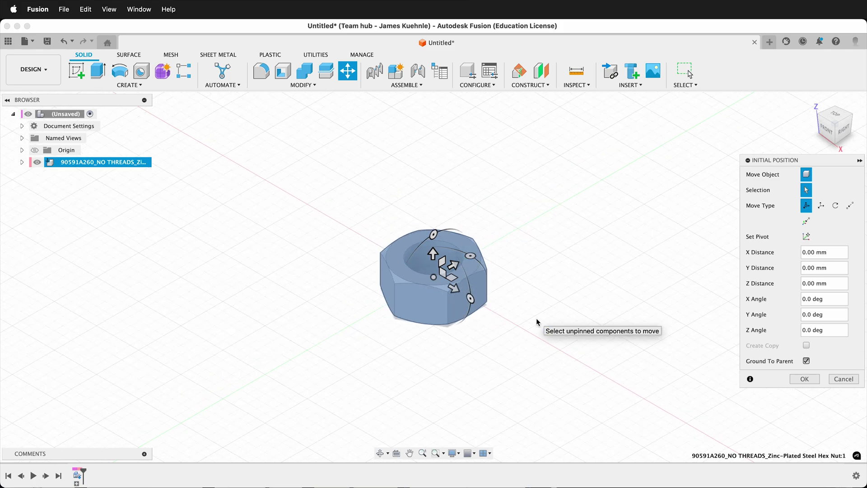
{"action": "left_click_drag", "start_coordinate": [436, 240], "coordinate": [404, 297]}
{"action": "left_click", "coordinate": [802, 378]}
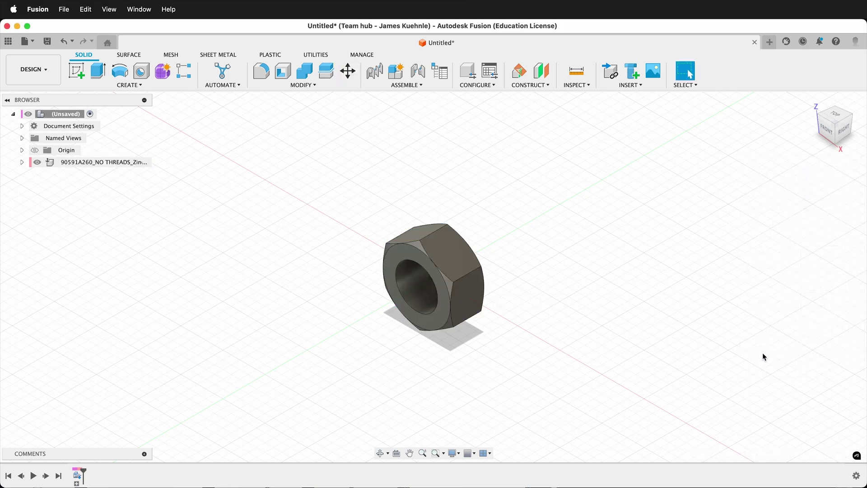
Create an active internal component named Clamp Base under the root assembly.
{"action": "scroll", "coordinate": [344, 281], "scroll_direction": "left", "scroll_amount": 5, "text": "shift"}
{"action": "scroll", "coordinate": [344, 281], "scroll_direction": "right", "scroll_amount": 5, "text": "shift"}
{"action": "scroll", "coordinate": [344, 281], "scroll_direction": "left", "scroll_amount": 3, "text": "shift"}
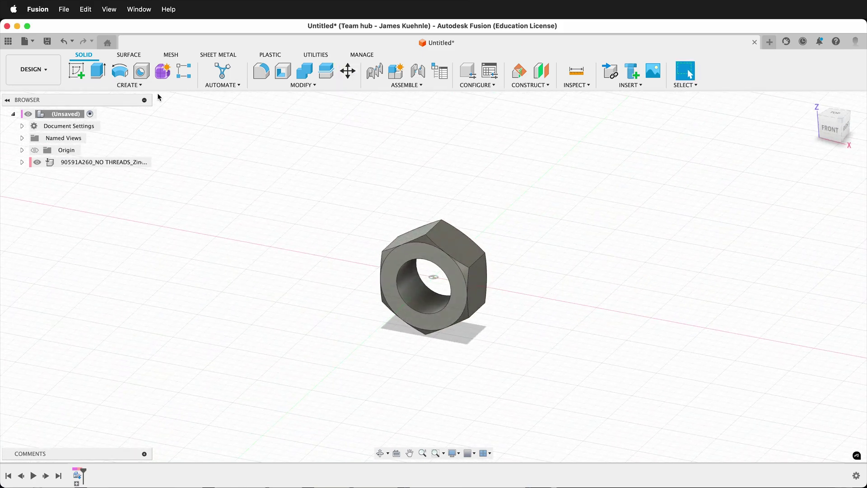
{"action": "left_click", "coordinate": [140, 85]}
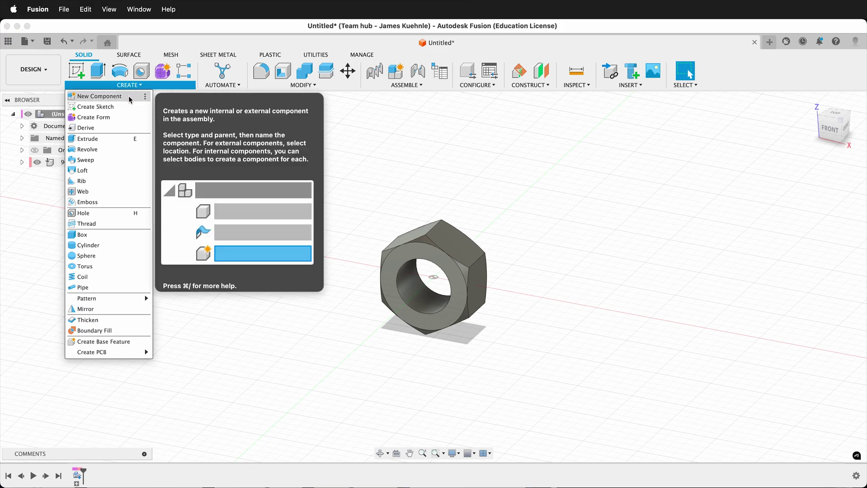
{"action": "left_click", "coordinate": [92, 96]}
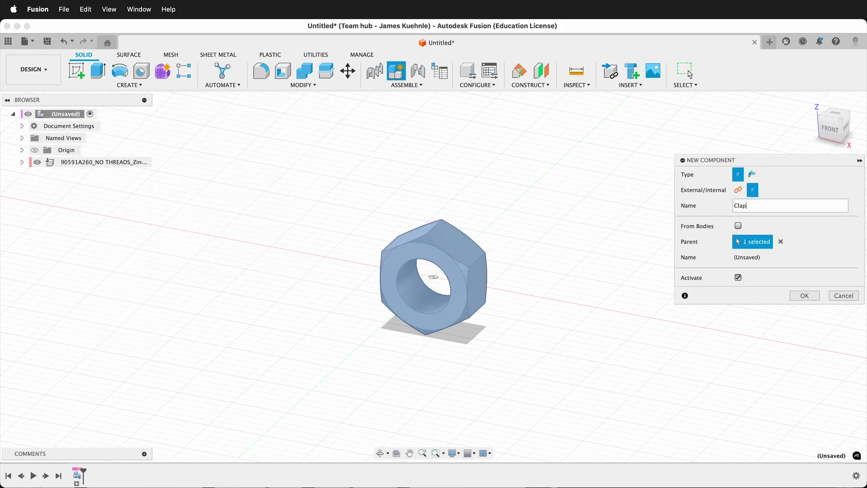
{"action": "left_click", "coordinate": [806, 295]}
Start a sketch for the clamp base on the nut's back face.
{"action": "left_click", "coordinate": [76, 71]}
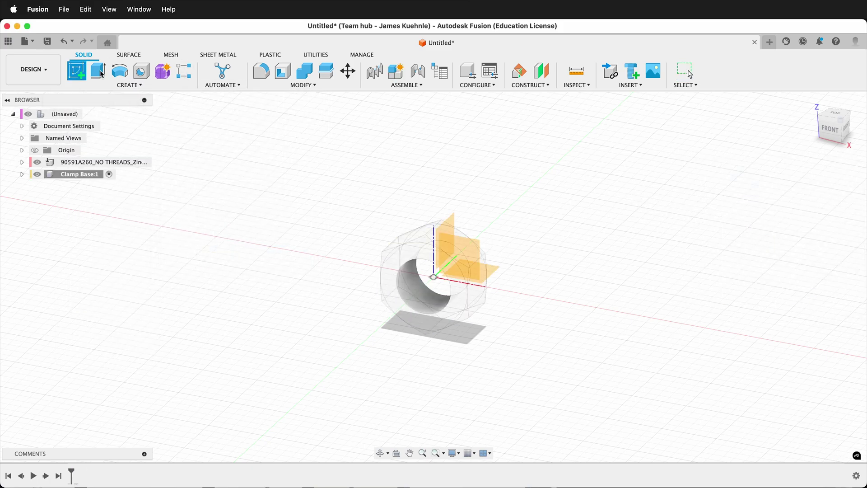
{"action": "scroll", "coordinate": [575, 196], "scroll_direction": "left", "scroll_amount": 10, "text": "shift"}
{"action": "scroll", "coordinate": [574, 195], "scroll_direction": "right", "scroll_amount": 10, "text": "shift"}
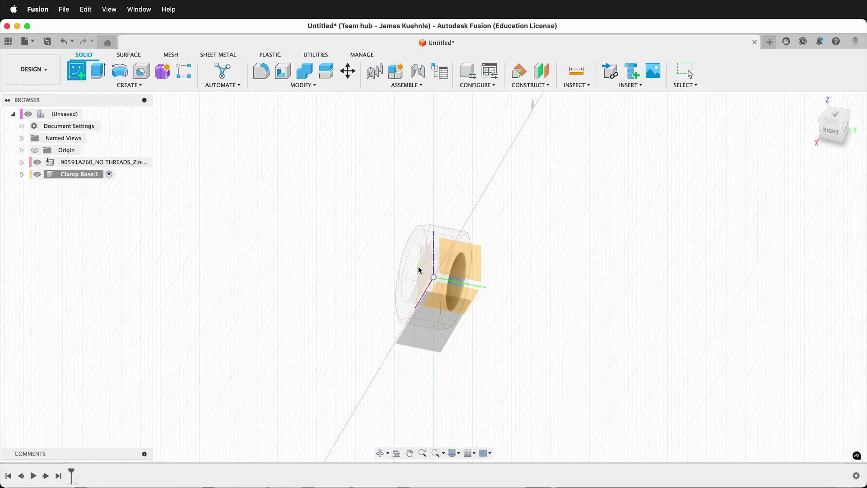
{"action": "left_click", "coordinate": [458, 248]}
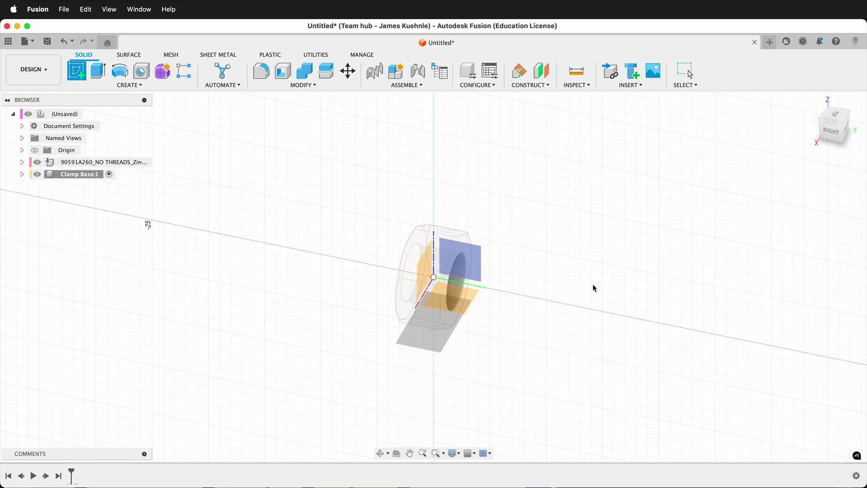
{"action": "scroll", "coordinate": [550, 238], "scroll_direction": "right", "scroll_amount": 10, "text": "shift"}
{"action": "scroll", "coordinate": [514, 272], "scroll_direction": "up", "scroll_amount": 5}
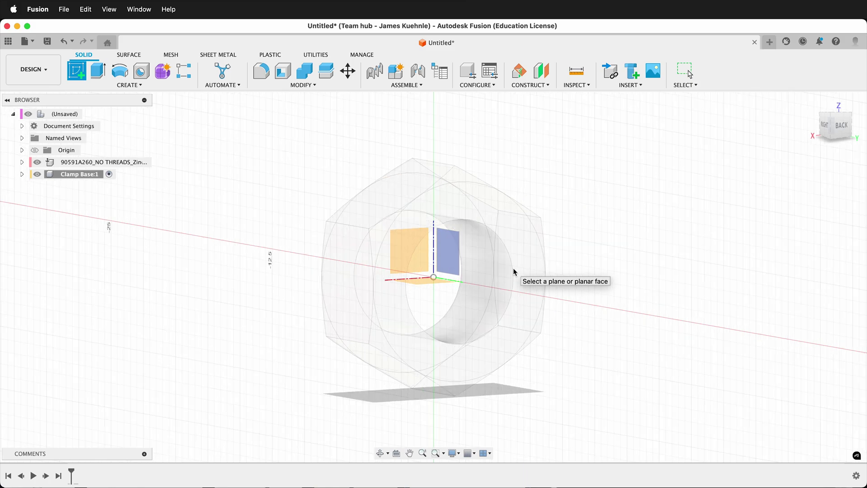
{"action": "left_click", "coordinate": [464, 207]}
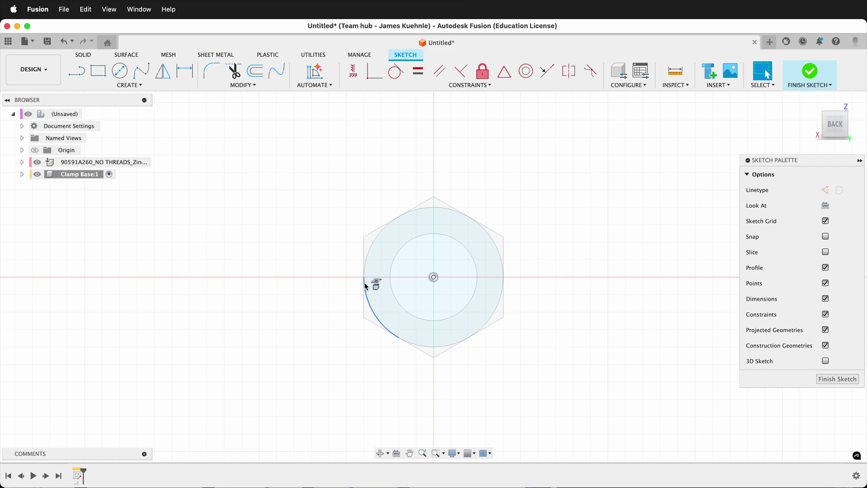
Sketch a six-sided inscribed polygon of about 6 mm radius centered on the nut, with one side constrained vertical.
{"action": "scroll", "coordinate": [257, 314], "scroll_direction": "down", "scroll_amount": 3}
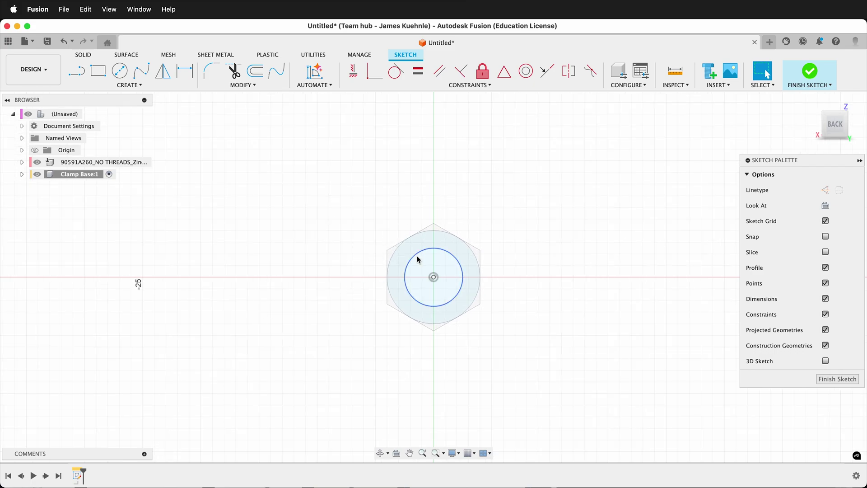
{"action": "scroll", "coordinate": [419, 261], "scroll_direction": "up", "scroll_amount": 4}
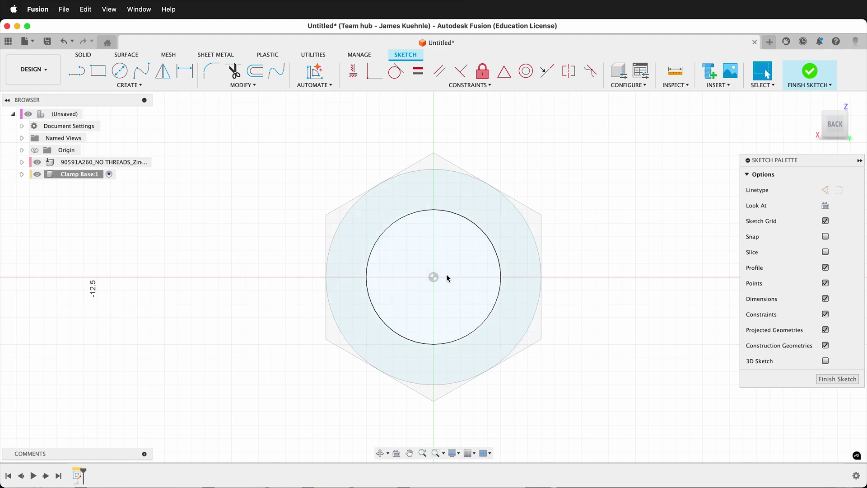
{"action": "left_click", "coordinate": [128, 86]}
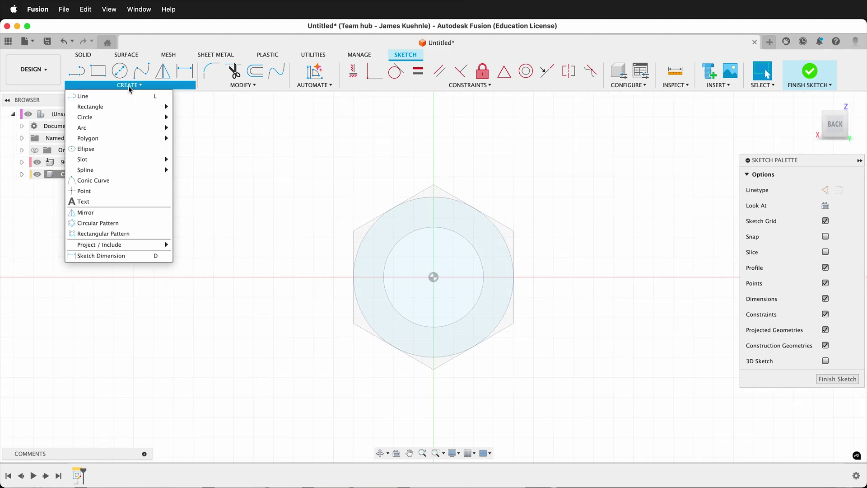
{"action": "mouse_move", "coordinate": [126, 140]}
{"action": "left_click", "coordinate": [214, 148]}
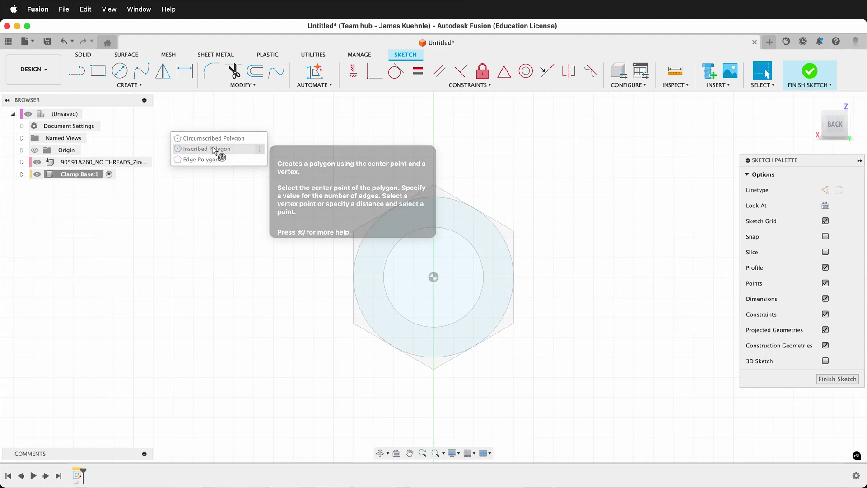
{"action": "left_click", "coordinate": [433, 278]}
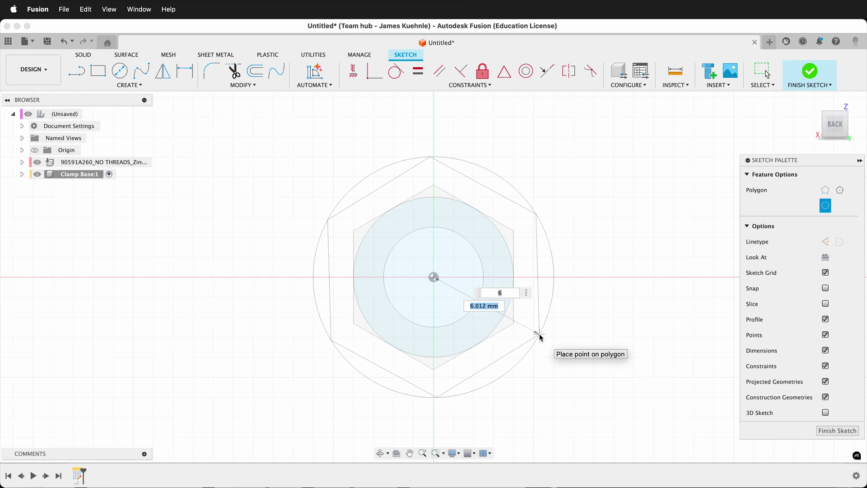
{"action": "left_click", "coordinate": [539, 335]}
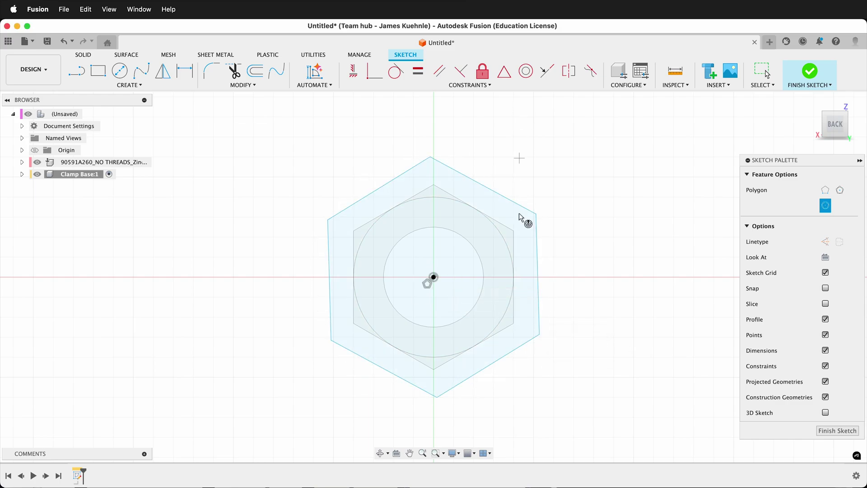
{"action": "left_click", "coordinate": [363, 72]}
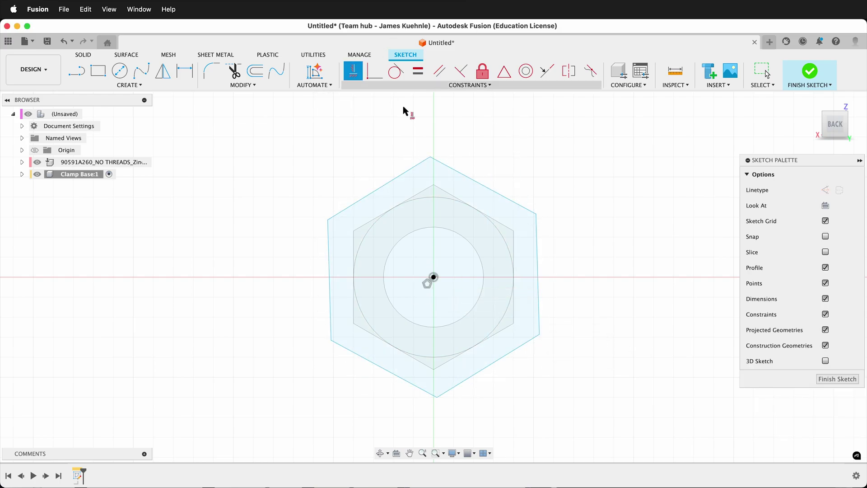
{"action": "left_click", "coordinate": [537, 258]}
Dimension the gap between the polygon's vertical side and the adjacent nut edge to 0.15 mm.
{"action": "key", "text": "d"}
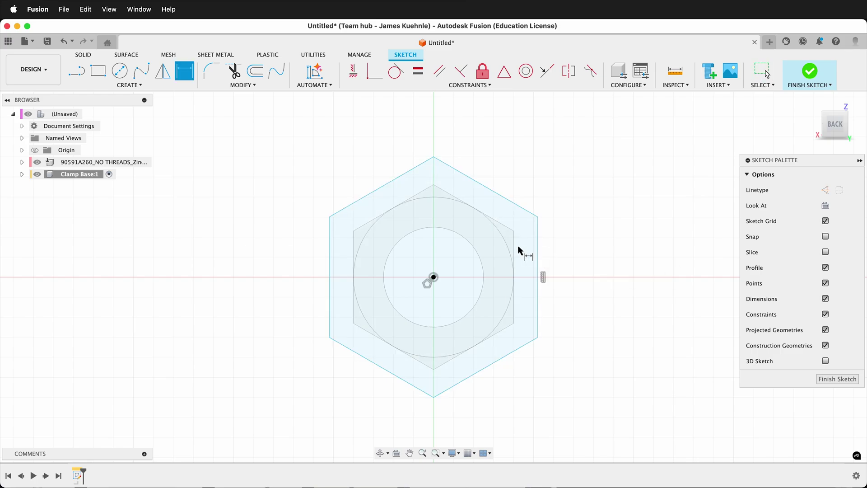
{"action": "left_click", "coordinate": [538, 246]}
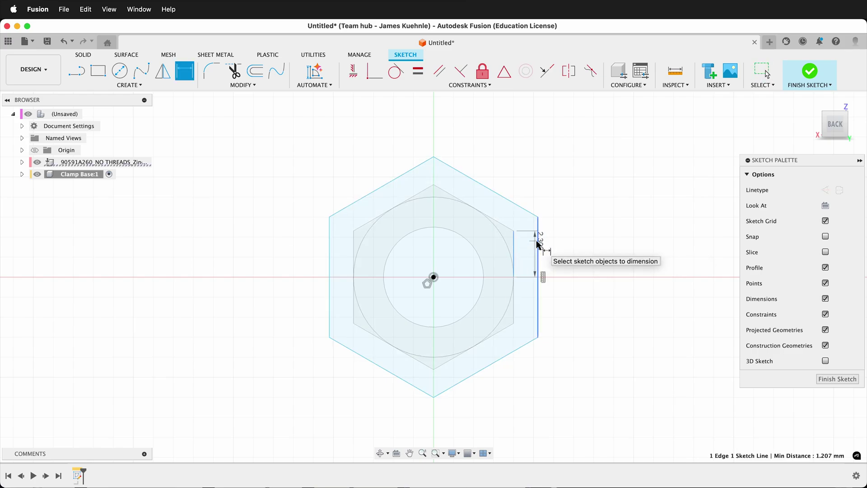
{"action": "left_click", "coordinate": [526, 183]}
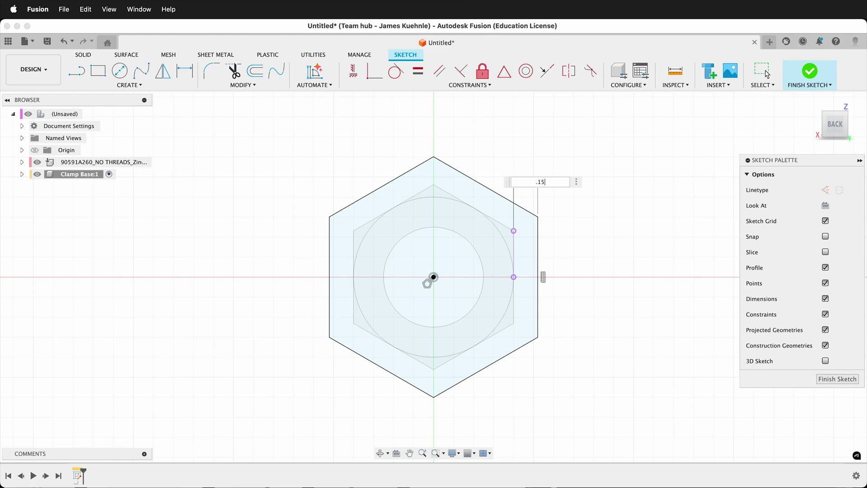
{"action": "type", "text": ".15"}
{"action": "key", "text": "Return"}
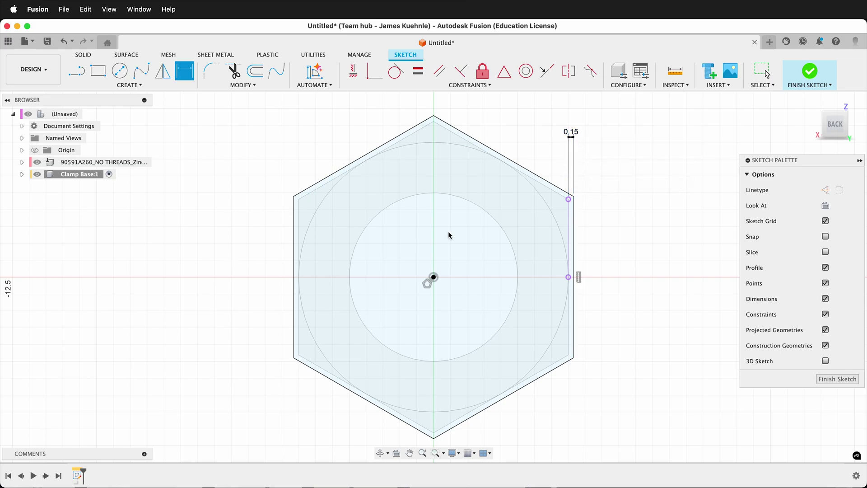
{"action": "scroll", "coordinate": [534, 187], "scroll_direction": "down", "scroll_amount": 5}
{"action": "middle_click_drag", "start_coordinate": [279, 229], "coordinate": [279, 230], "text": "shift"}
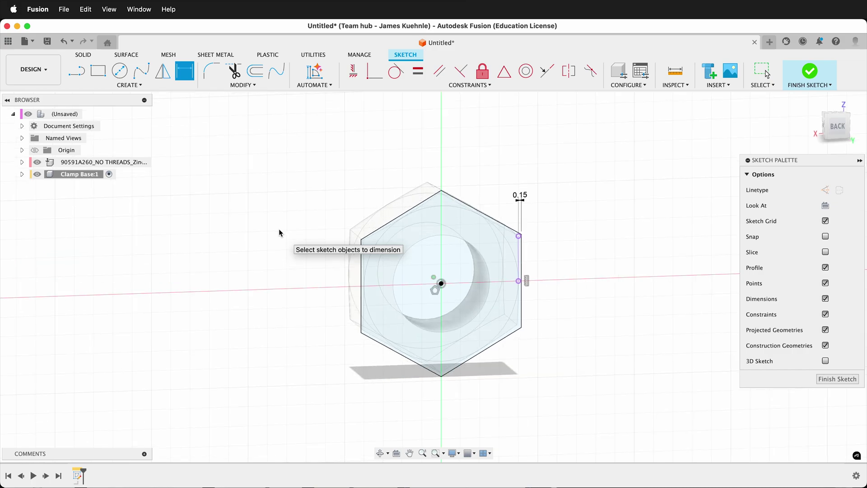
Sketch a 15 mm diameter circle centered on the nut.
{"action": "key", "text": "c"}
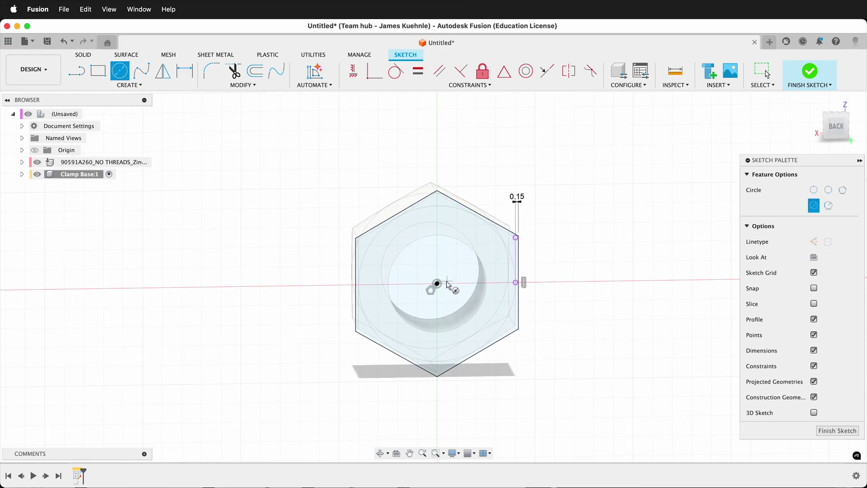
{"action": "left_click", "coordinate": [438, 283]}
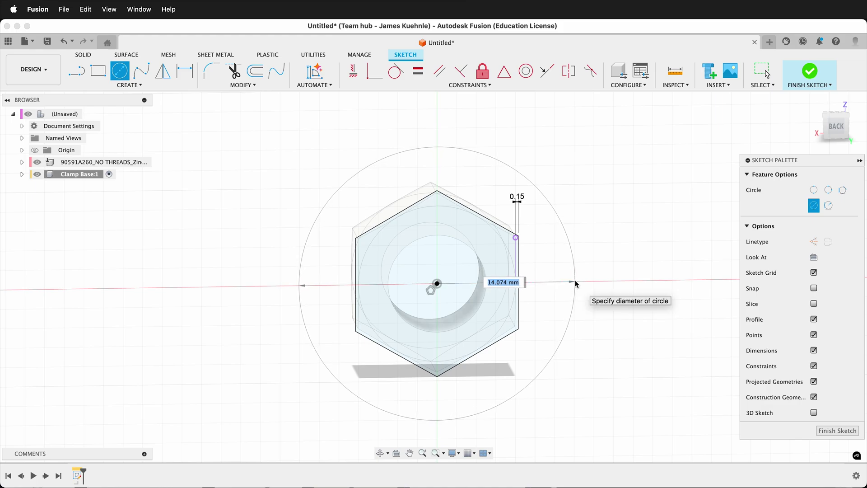
{"action": "type", "text": "15"}
{"action": "key", "text": "Return"}
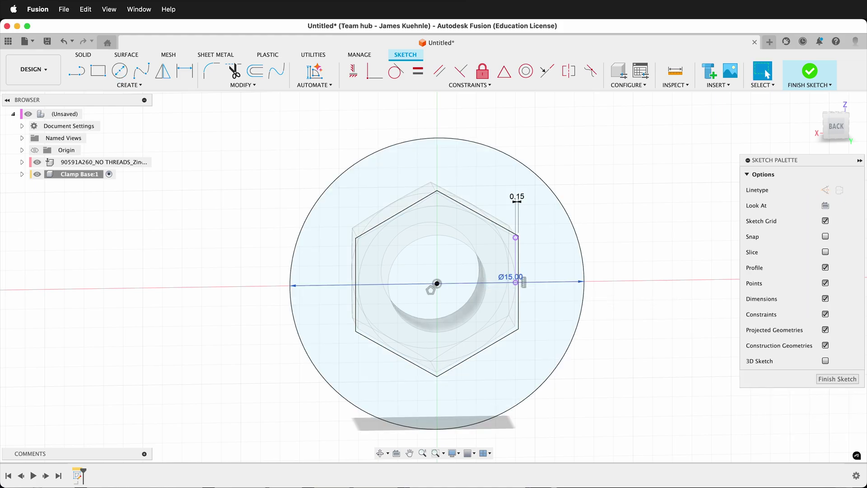
{"action": "key", "text": "Escape"}
Sketch three connected lines from the circle's left edge about 14.5 mm straight down, across below it, and about 16 mm up beside its right edge.
{"action": "scroll", "coordinate": [421, 237], "scroll_direction": "down", "scroll_amount": 5}
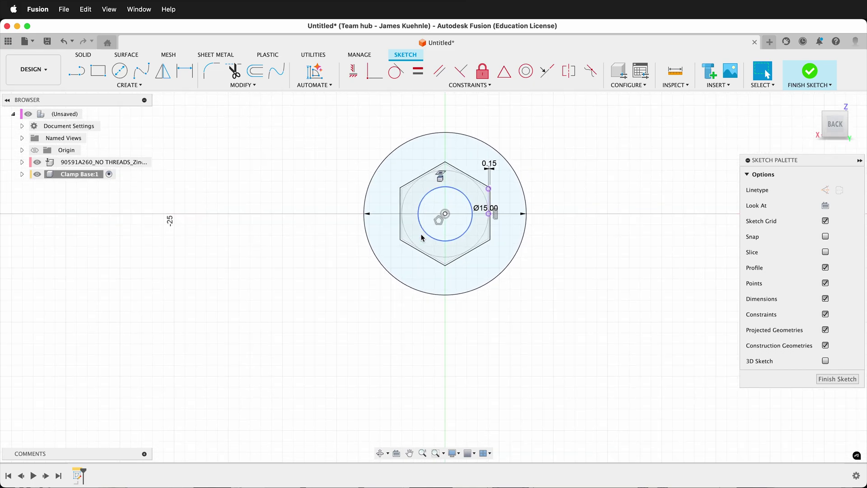
{"action": "key", "text": "l"}
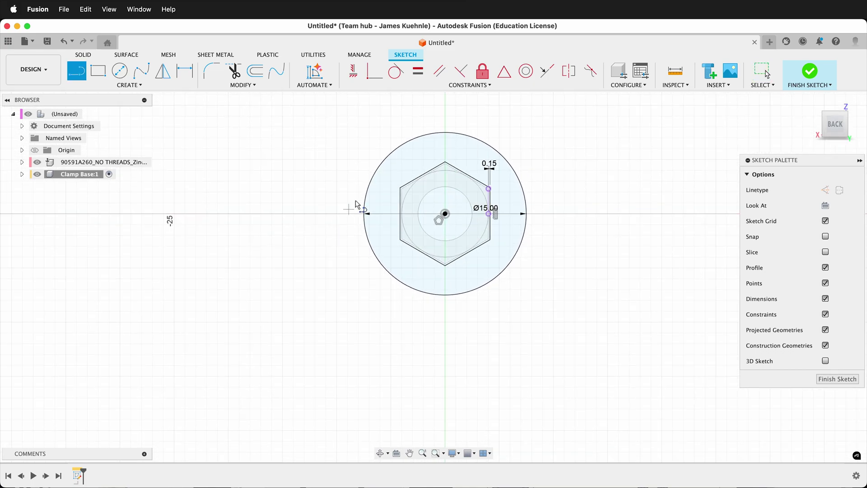
{"action": "left_click", "coordinate": [365, 222]}
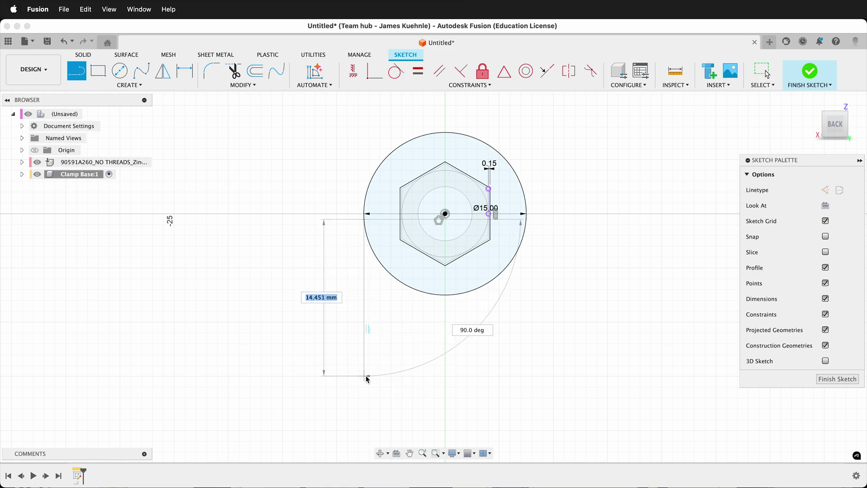
{"action": "left_click", "coordinate": [365, 375]}
{"action": "left_click", "coordinate": [537, 383]}
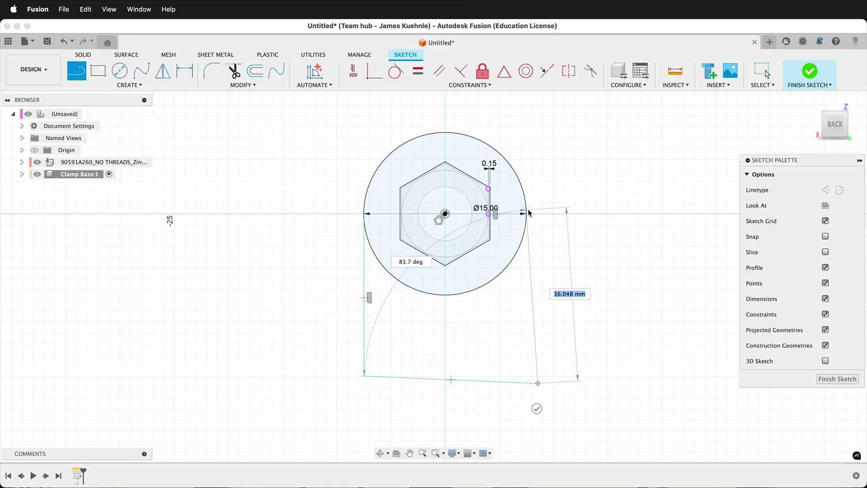
{"action": "left_click", "coordinate": [531, 209]}
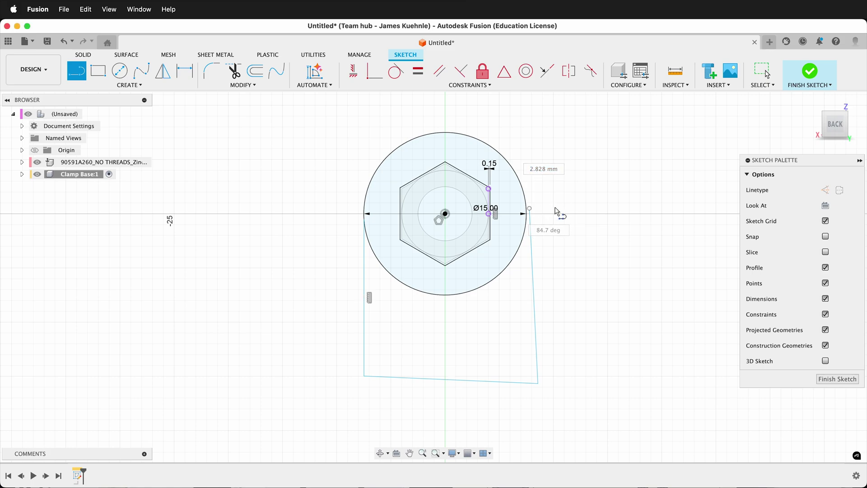
{"action": "key", "text": "Escape"}
Make the right line's open upper end coincident with the circle and constrain that line vertical.
{"action": "scroll", "coordinate": [542, 213], "scroll_direction": "up", "scroll_amount": 5}
{"action": "scroll", "coordinate": [538, 208], "scroll_direction": "up", "scroll_amount": 2}
{"action": "scroll", "coordinate": [539, 208], "scroll_direction": "right", "scroll_amount": 2}
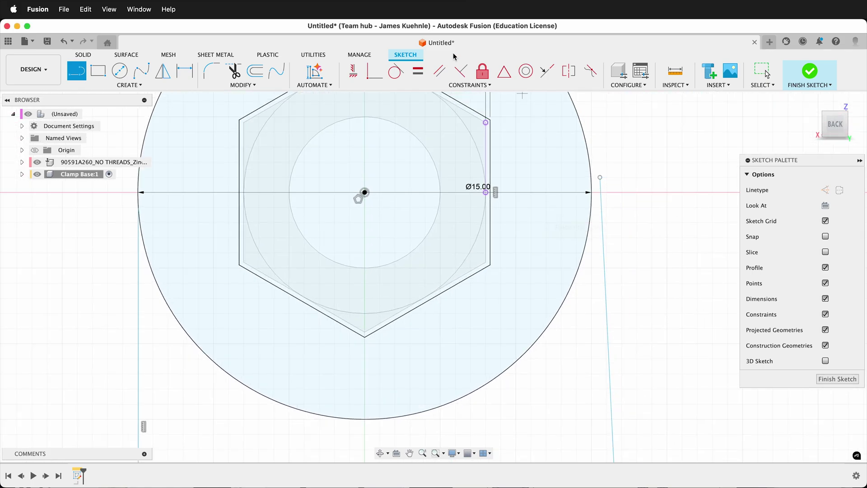
{"action": "left_click", "coordinate": [370, 74]}
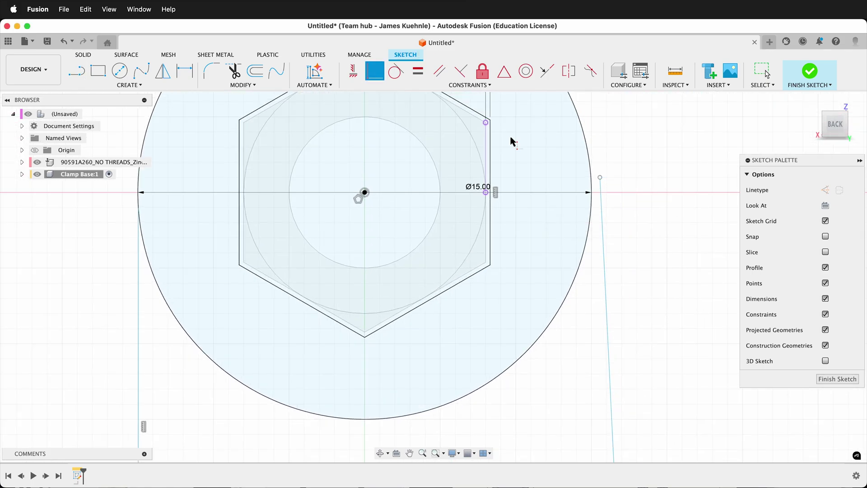
{"action": "left_click", "coordinate": [600, 178]}
{"action": "left_click", "coordinate": [591, 179]}
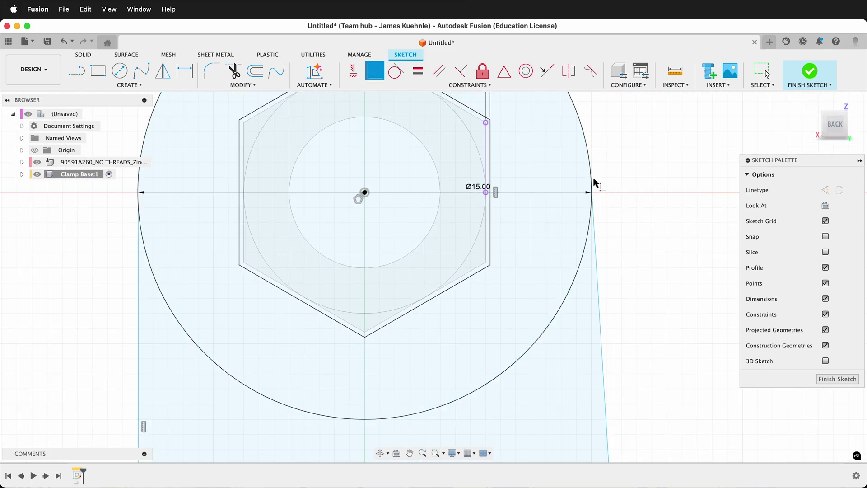
{"action": "left_click", "coordinate": [354, 71]}
{"action": "left_click", "coordinate": [600, 329]}
{"action": "left_click", "coordinate": [138, 307]}
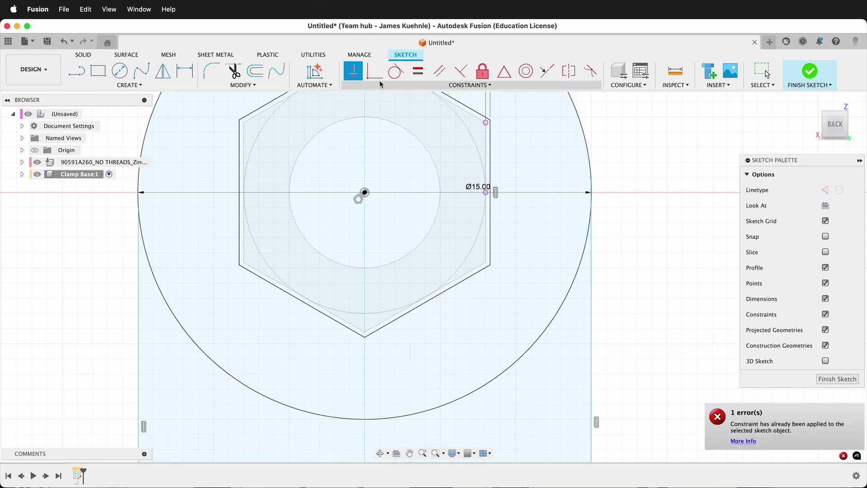
Constrain both vertical side lines tangent to the 15 mm circle.
{"action": "left_click", "coordinate": [396, 71]}
{"action": "left_click", "coordinate": [592, 280]}
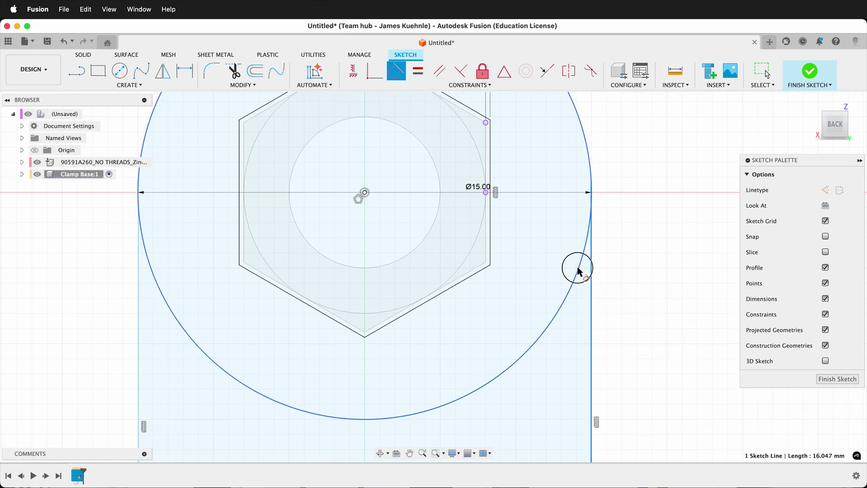
{"action": "left_click", "coordinate": [578, 267]}
{"action": "left_click", "coordinate": [139, 308]}
{"action": "left_click", "coordinate": [158, 286]}
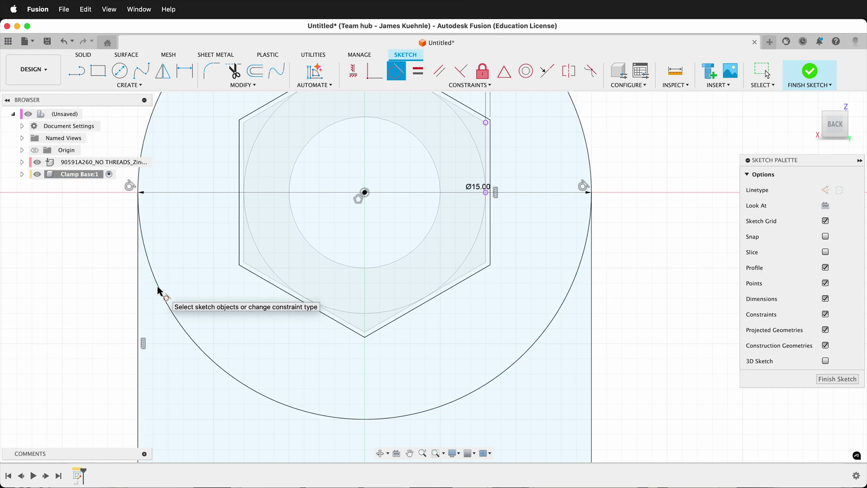
Make the bottom line horizontal and dimension its distance from the nut's center to 15 mm.
{"action": "scroll", "coordinate": [158, 287], "scroll_direction": "down", "scroll_amount": 5}
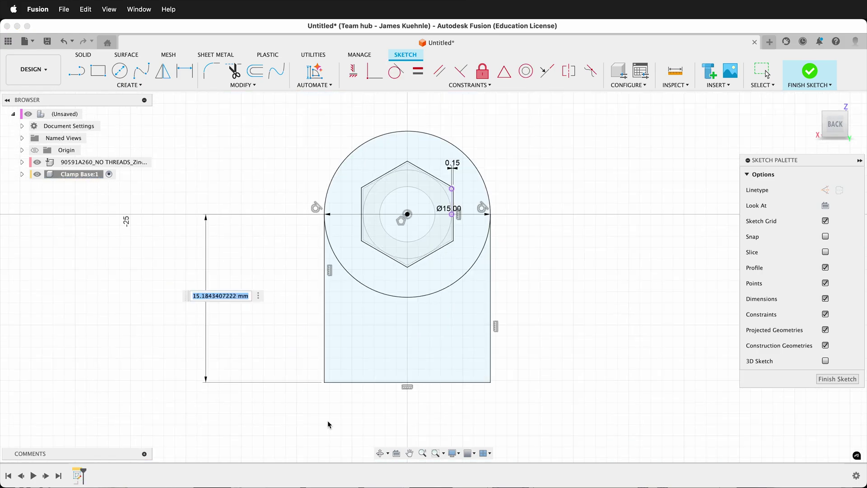
{"action": "key", "text": "Return"}
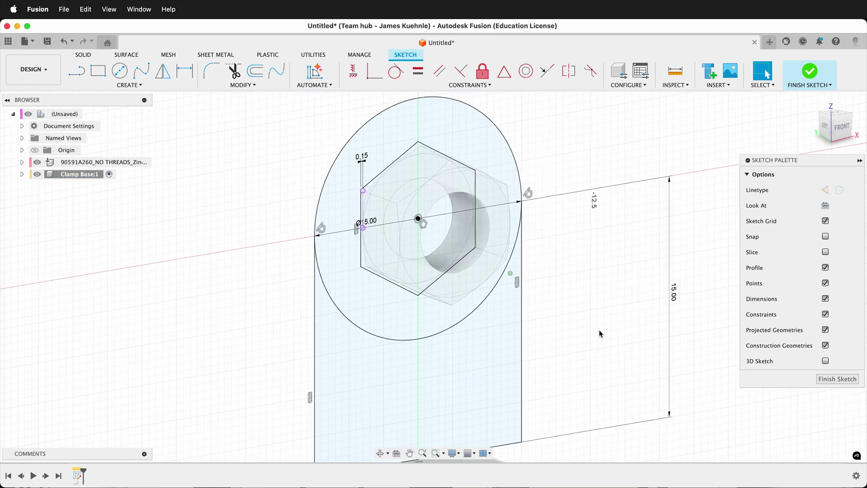
Extrude the circle and lower base profiles around the hexagon as a new body up to the nut's opposite face.
{"action": "key", "text": "e"}
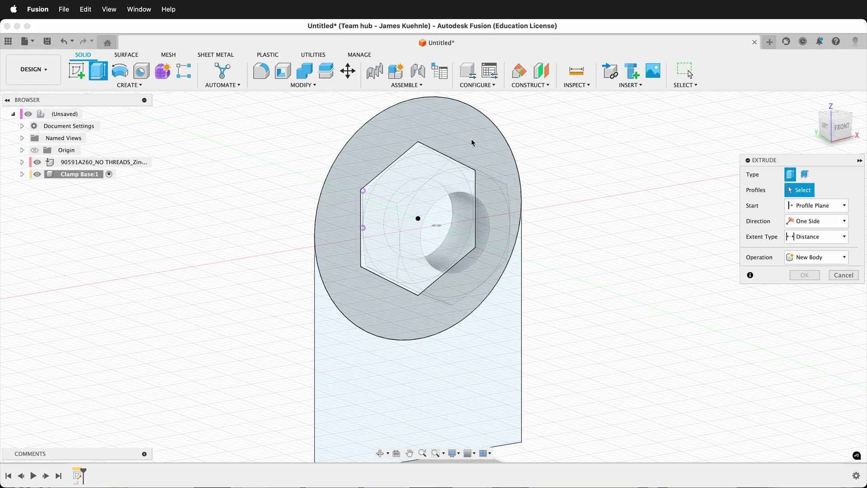
{"action": "left_click", "coordinate": [468, 140]}
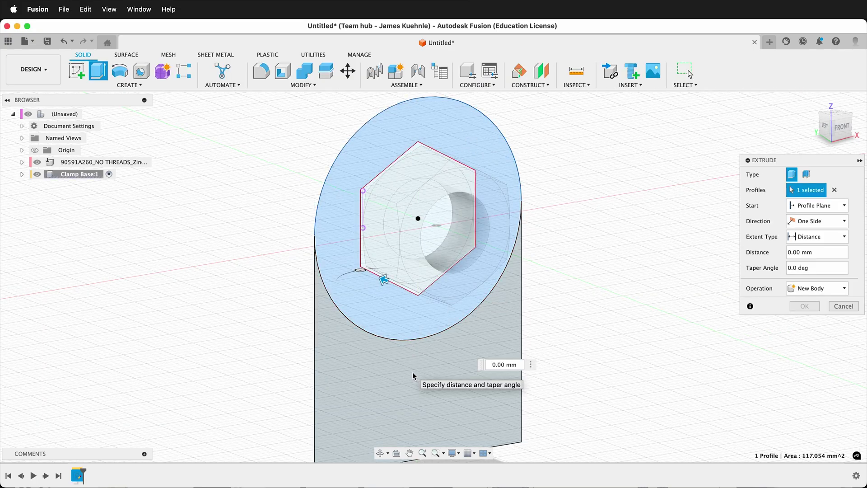
{"action": "left_click", "coordinate": [413, 372]}
{"action": "left_click", "coordinate": [827, 241]}
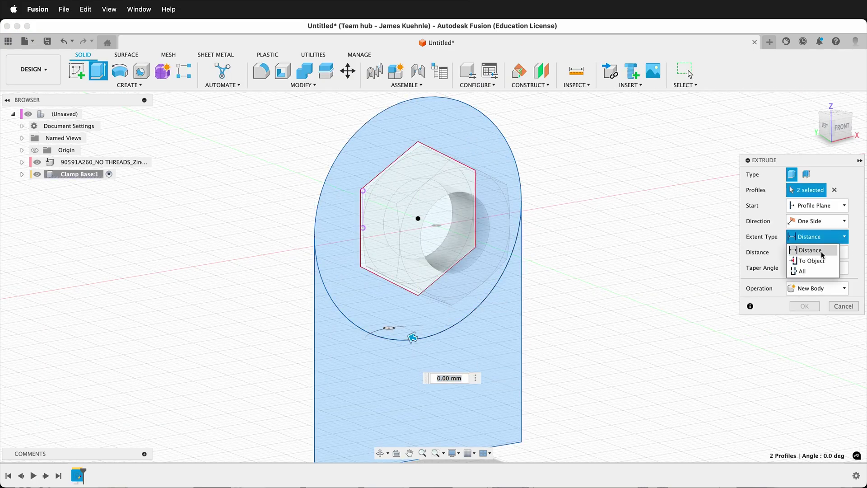
{"action": "left_click", "coordinate": [808, 260]}
{"action": "middle_click_drag", "start_coordinate": [491, 194], "coordinate": [471, 175], "text": "shift"}
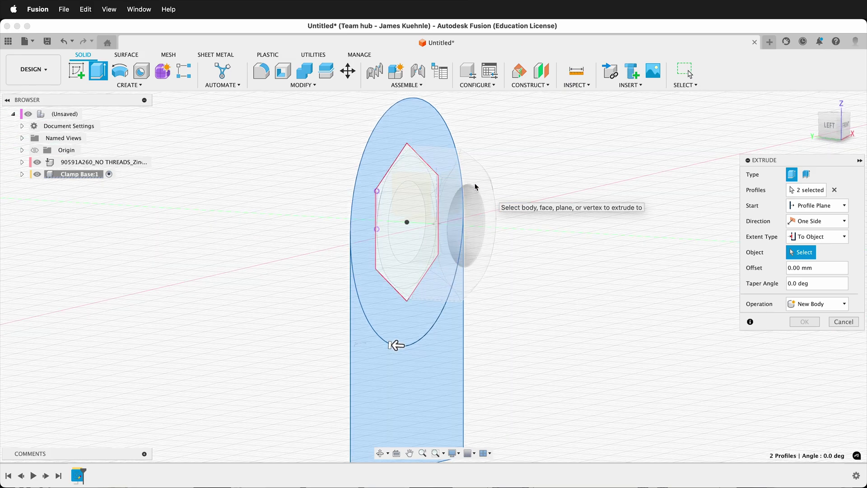
{"action": "left_click", "coordinate": [471, 177]}
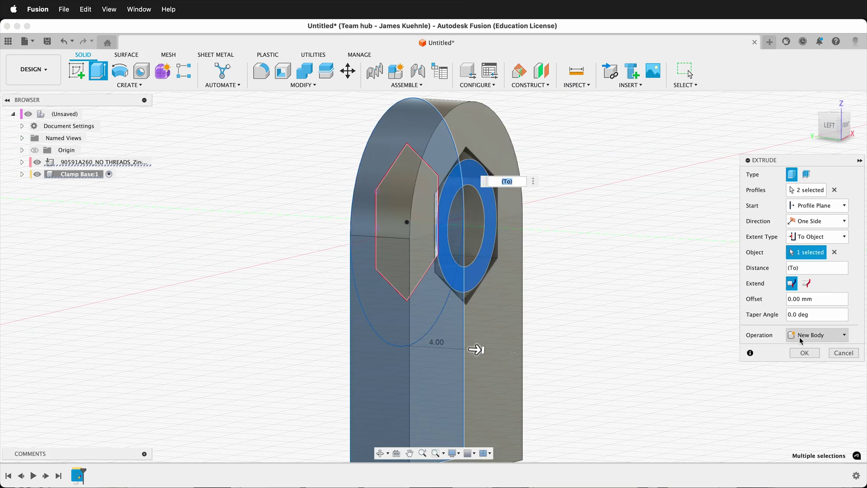
{"action": "left_click", "coordinate": [804, 353]}
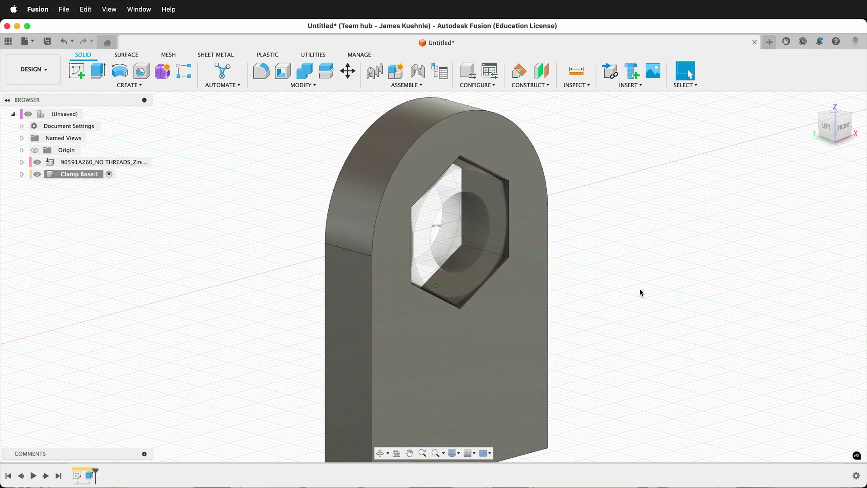
{"action": "scroll", "coordinate": [639, 289], "scroll_direction": "right", "scroll_amount": 10, "text": "shift"}
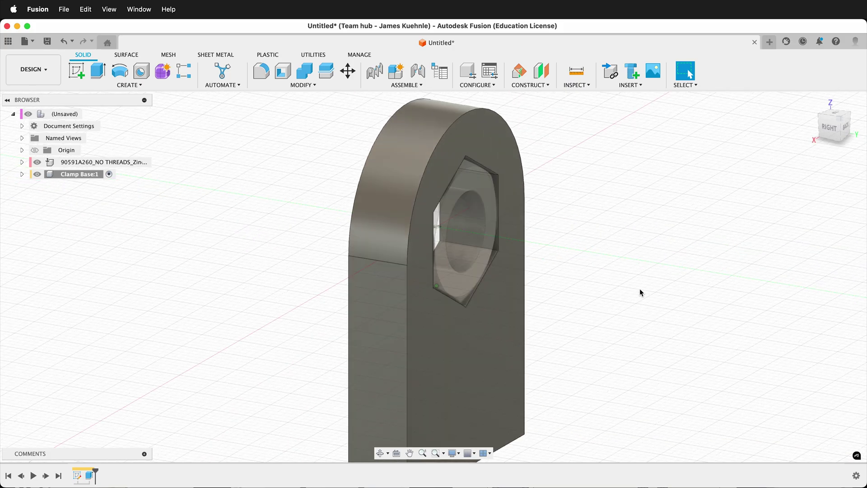
{"action": "scroll", "coordinate": [552, 297], "scroll_direction": "left", "scroll_amount": 10, "text": "shift"}
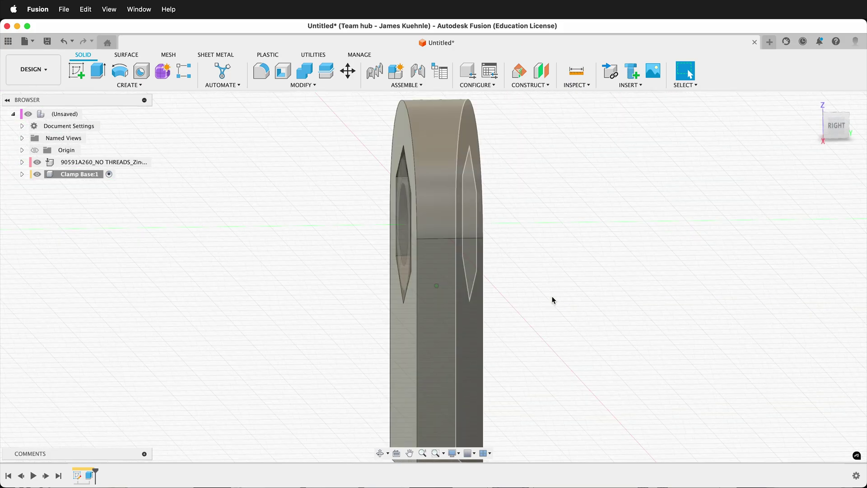
{"action": "scroll", "coordinate": [552, 296], "scroll_direction": "right", "scroll_amount": 5, "text": "shift"}
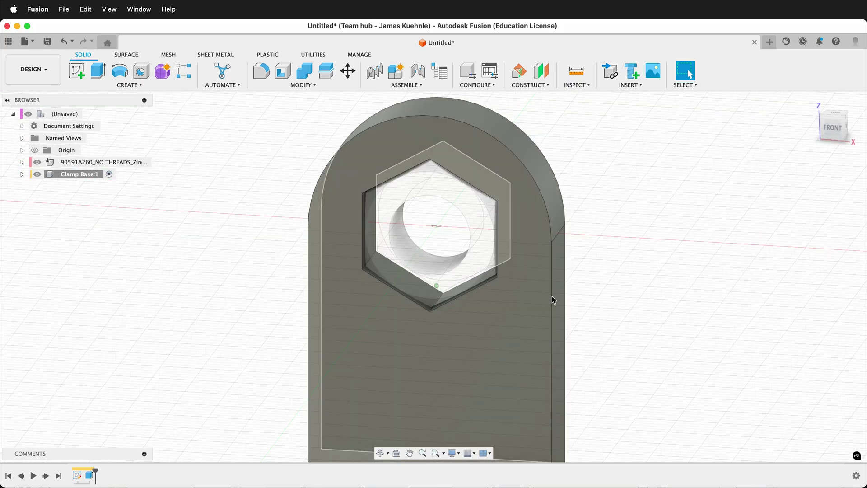
Start a sketch on the clamp base's front face and project the nut's round hole edge into it.
{"action": "scroll", "coordinate": [552, 296], "scroll_direction": "down", "scroll_amount": 4}
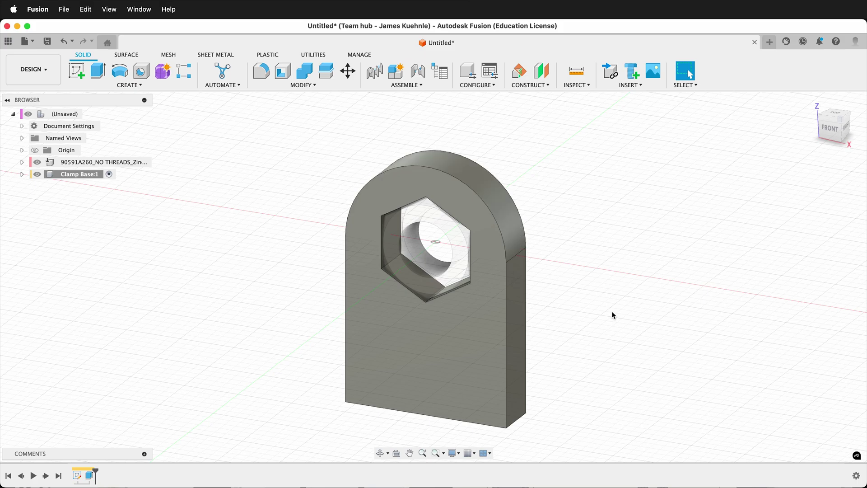
{"action": "left_click", "coordinate": [81, 73]}
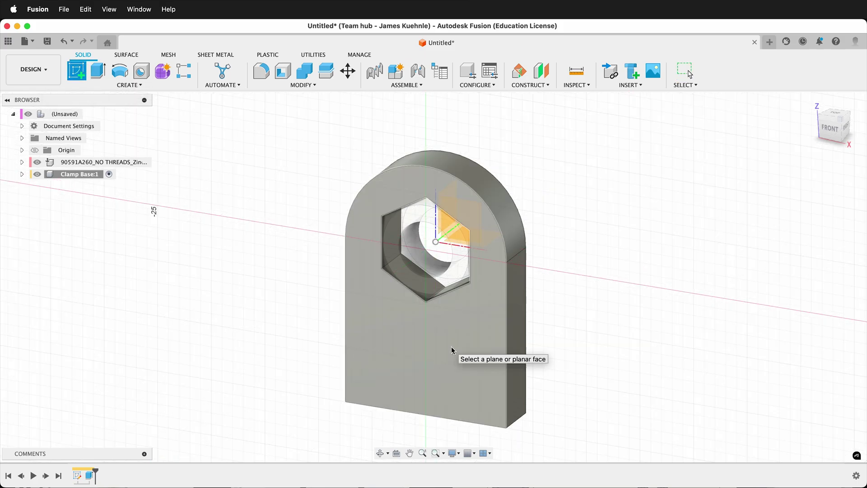
{"action": "left_click", "coordinate": [454, 351]}
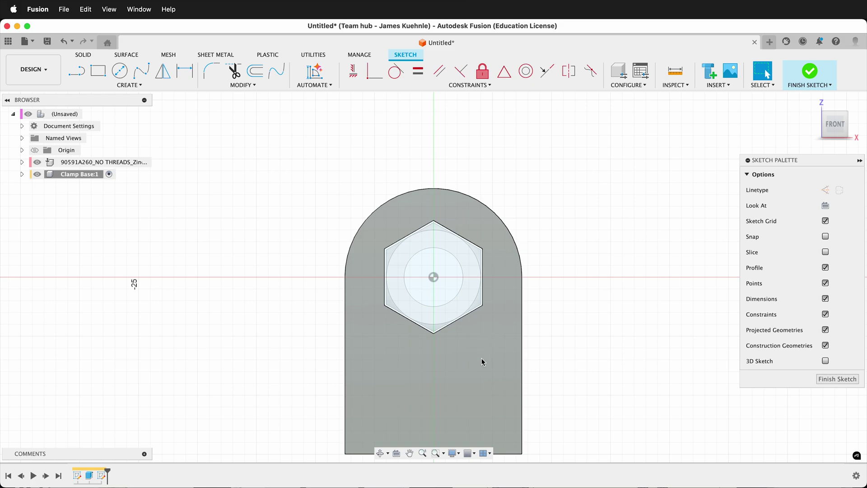
{"action": "scroll", "coordinate": [482, 358], "scroll_direction": "up", "scroll_amount": 5}
{"action": "key", "text": "p"}
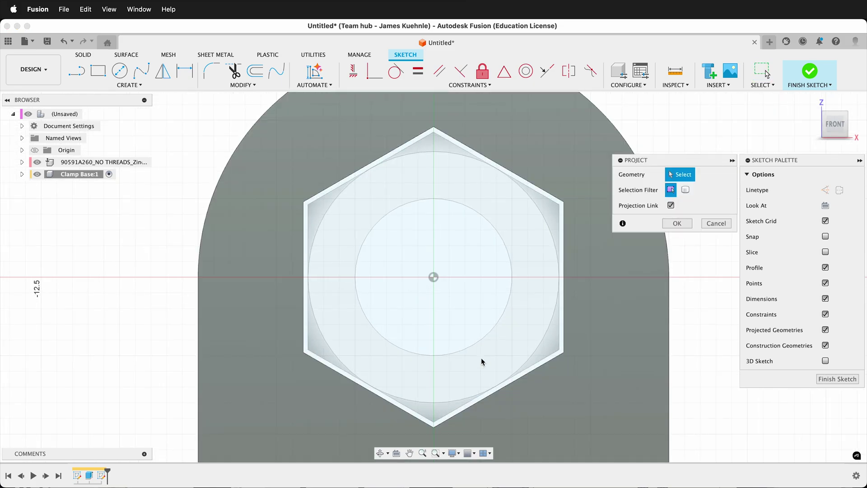
{"action": "left_click", "coordinate": [412, 206]}
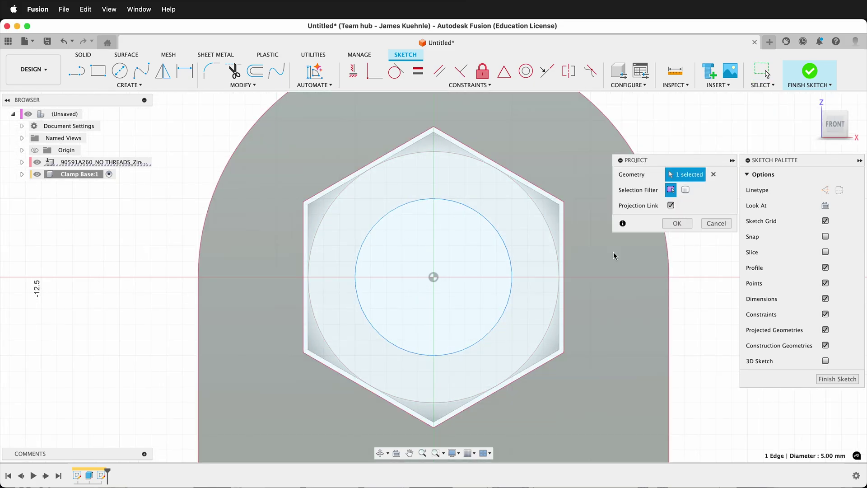
{"action": "left_click", "coordinate": [677, 223]}
Extrude the front face's outer profile and the hexagonal area around the projected hole outward by 3.1 mm, leaving out the hole.
{"action": "scroll", "coordinate": [544, 206], "scroll_direction": "down", "scroll_amount": 2}
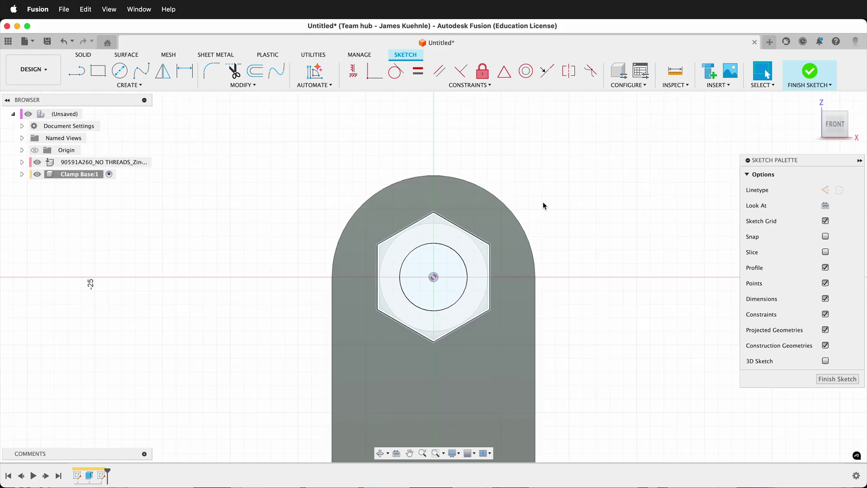
{"action": "key", "text": "e"}
{"action": "left_click", "coordinate": [474, 318]}
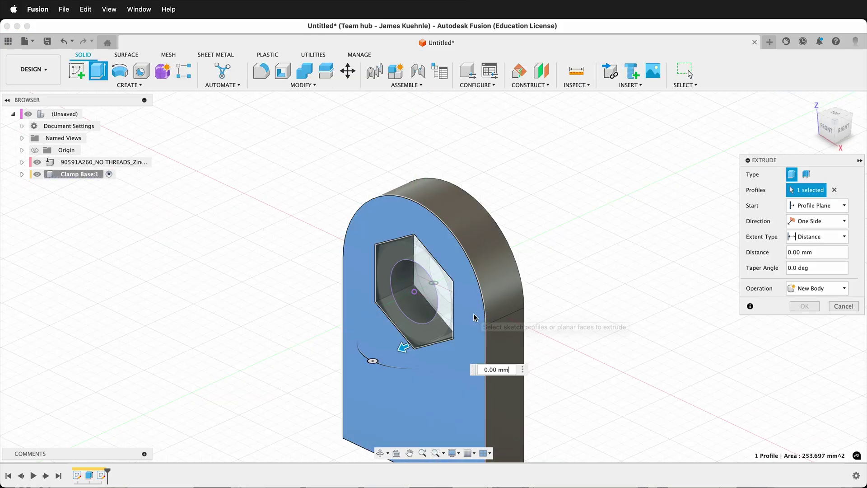
{"action": "left_click", "coordinate": [400, 343]}
{"action": "scroll", "coordinate": [443, 293], "scroll_direction": "up", "scroll_amount": 5}
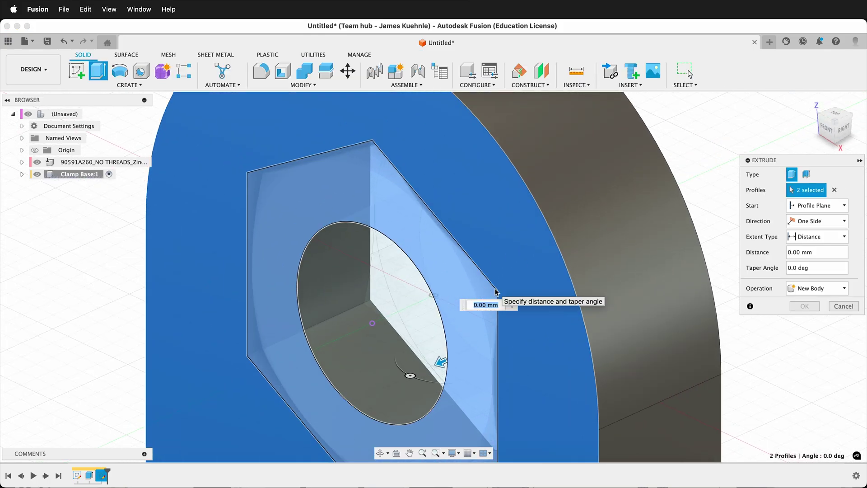
{"action": "middle_click_drag", "start_coordinate": [497, 292], "coordinate": [506, 290], "text": "shift"}
{"action": "scroll", "coordinate": [336, 227], "scroll_direction": "down", "scroll_amount": 5}
{"action": "scroll", "coordinate": [336, 227], "scroll_direction": "left", "scroll_amount": 5, "text": "shift"}
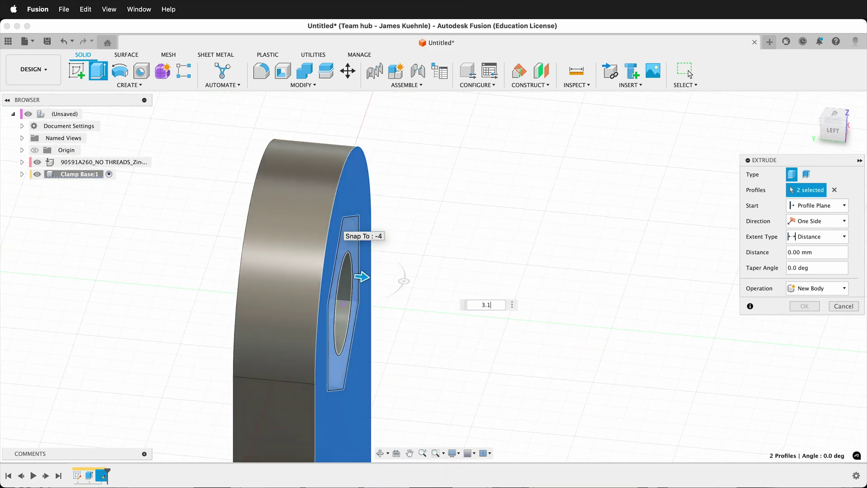
{"action": "type", "text": "3.1"}
{"action": "key", "text": "Return"}
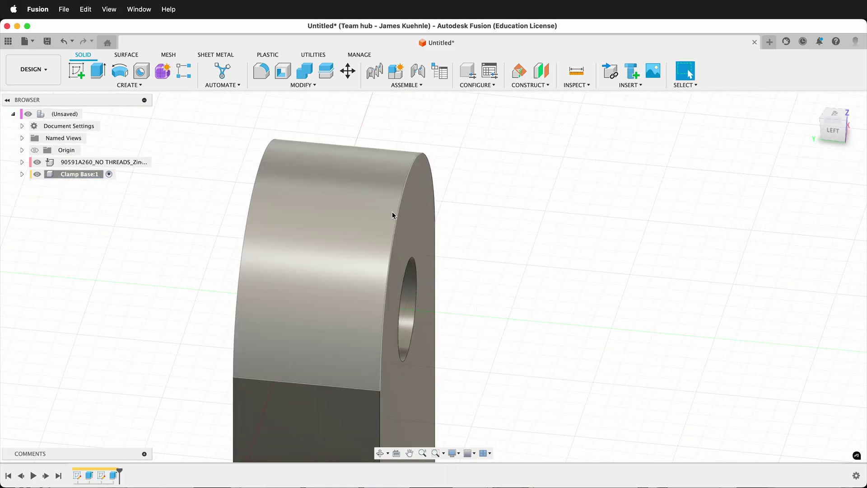
Create a construction plane offset outward from the clamp base's flat face with the round hole.
{"action": "scroll", "coordinate": [394, 212], "scroll_direction": "left", "scroll_amount": 5, "text": "shift"}
{"action": "scroll", "coordinate": [394, 212], "scroll_direction": "down", "scroll_amount": 5, "text": "shift"}
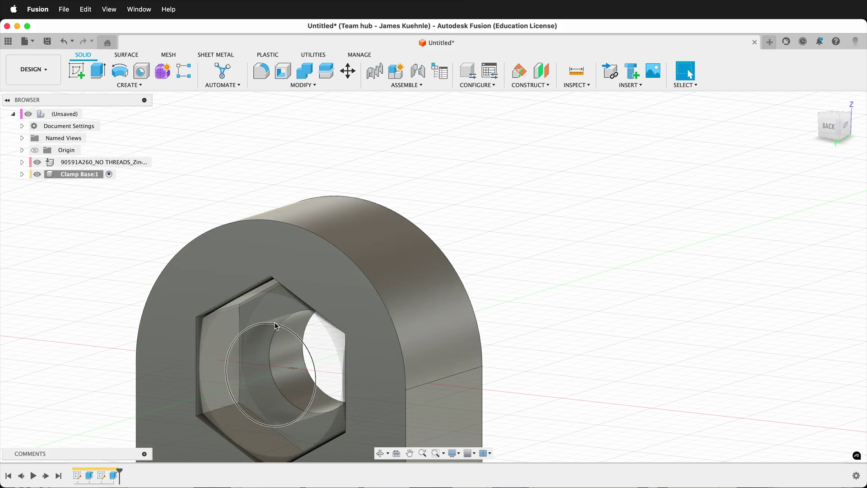
{"action": "scroll", "coordinate": [451, 188], "scroll_direction": "down", "scroll_amount": 5}
{"action": "scroll", "coordinate": [451, 192], "scroll_direction": "down", "scroll_amount": 5}
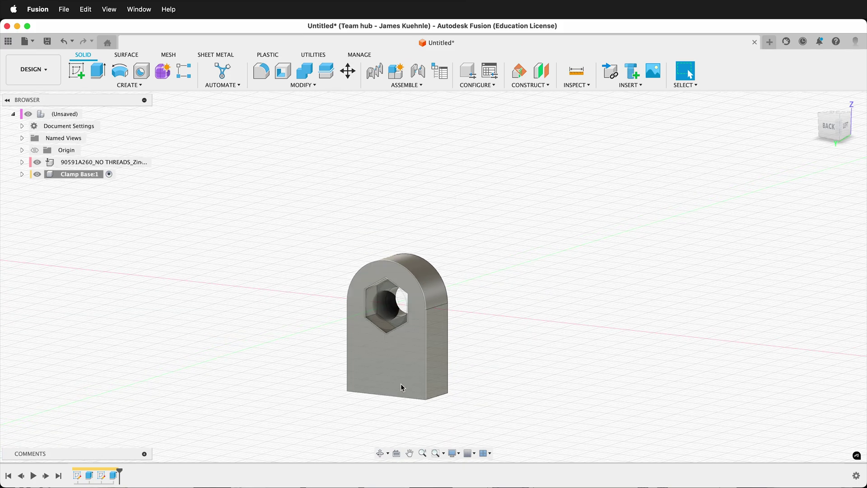
{"action": "scroll", "coordinate": [480, 393], "scroll_direction": "right", "scroll_amount": 10, "text": "shift"}
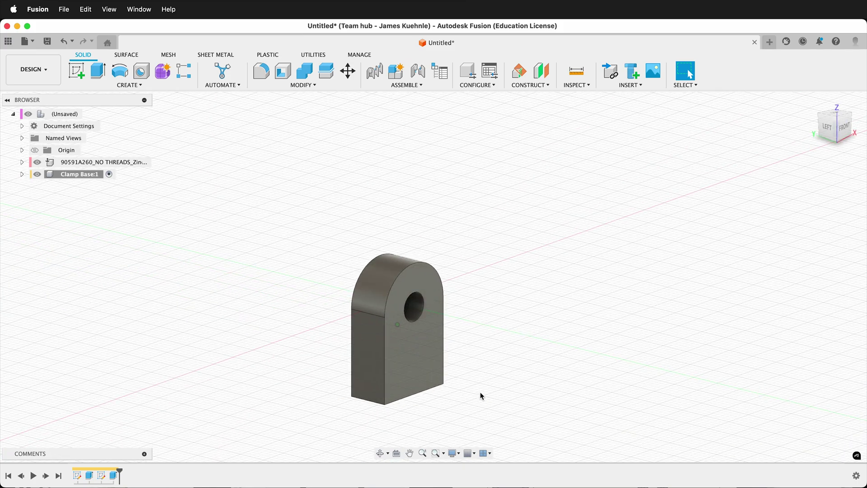
{"action": "left_click", "coordinate": [542, 71]}
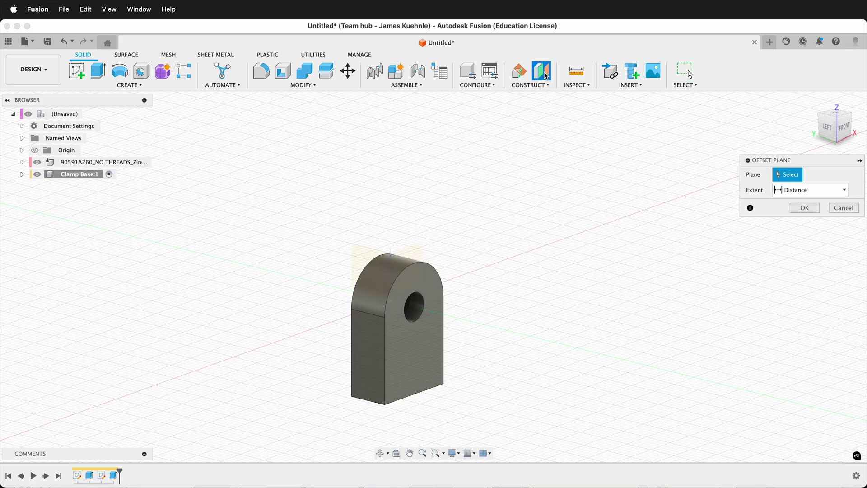
{"action": "left_click", "coordinate": [426, 335]}
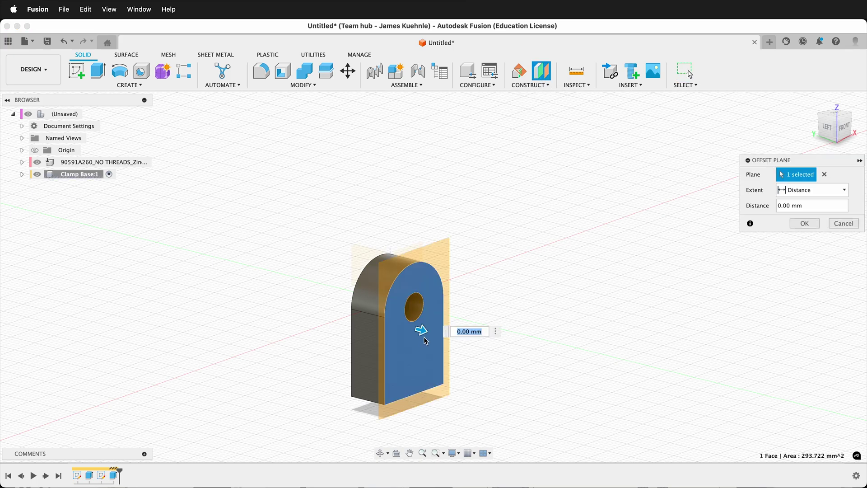
{"action": "key", "text": "Return"}
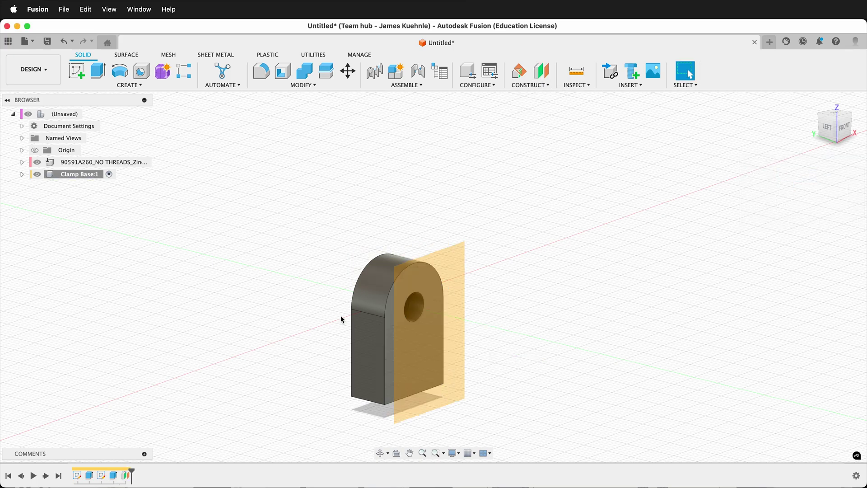
Start a sketch on the offset plane and project the clamp base's round-hole face outline into it.
{"action": "scroll", "coordinate": [340, 315], "scroll_direction": "left", "scroll_amount": 5, "text": "shift"}
{"action": "scroll", "coordinate": [341, 316], "scroll_direction": "right", "scroll_amount": 5, "text": "shift"}
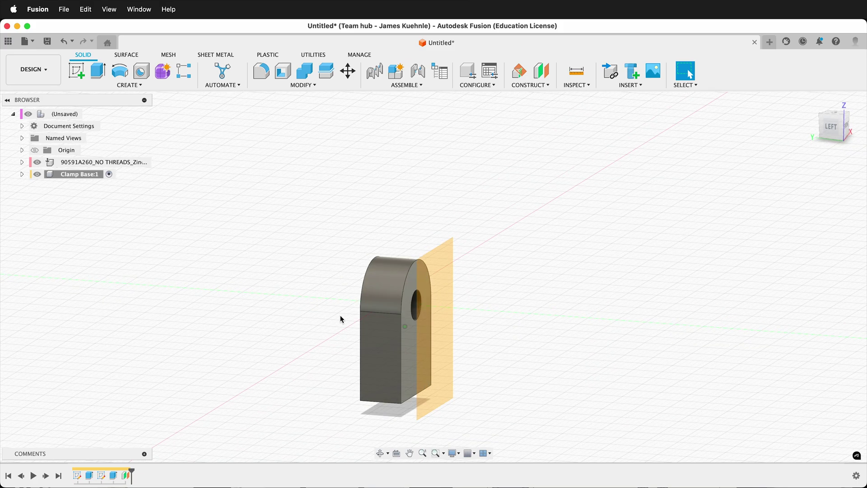
{"action": "left_click", "coordinate": [77, 71]}
{"action": "left_click", "coordinate": [445, 352]}
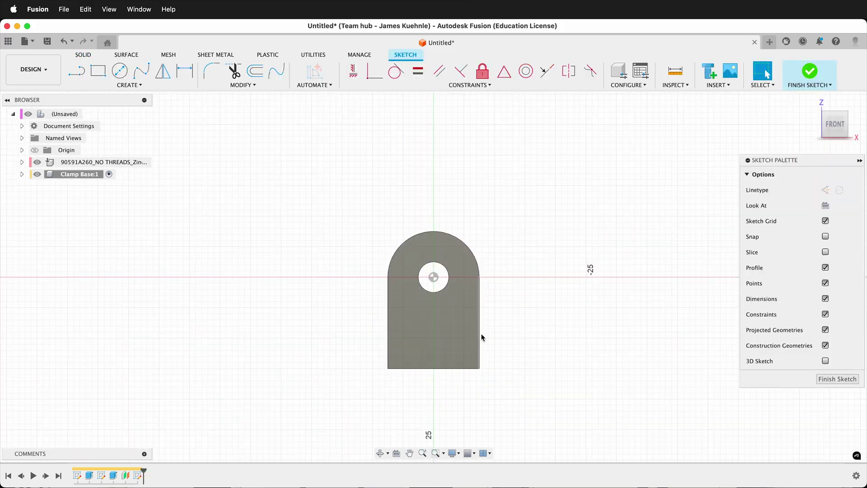
{"action": "key", "text": "p"}
{"action": "left_click", "coordinate": [465, 348]}
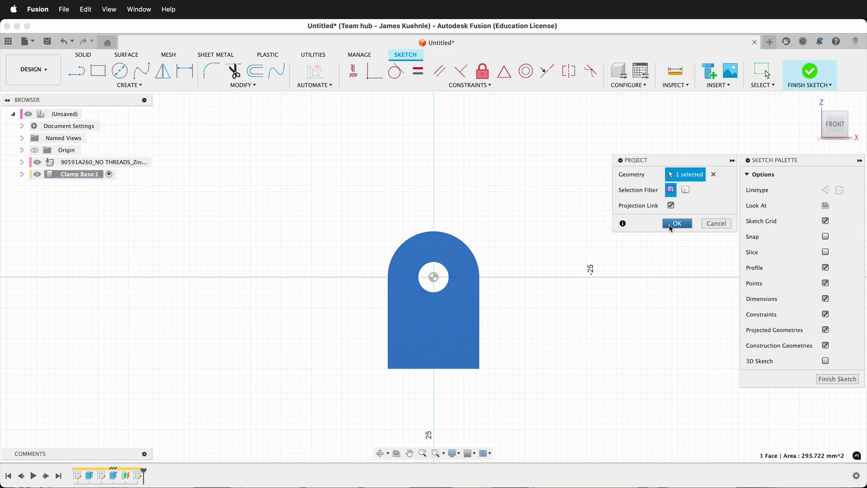
{"action": "left_click", "coordinate": [669, 225]}
Extrude the projected profile around the hole 3.1 mm away from the clamp base as a new body.
{"action": "scroll", "coordinate": [578, 207], "scroll_direction": "right", "scroll_amount": 5, "text": "shift"}
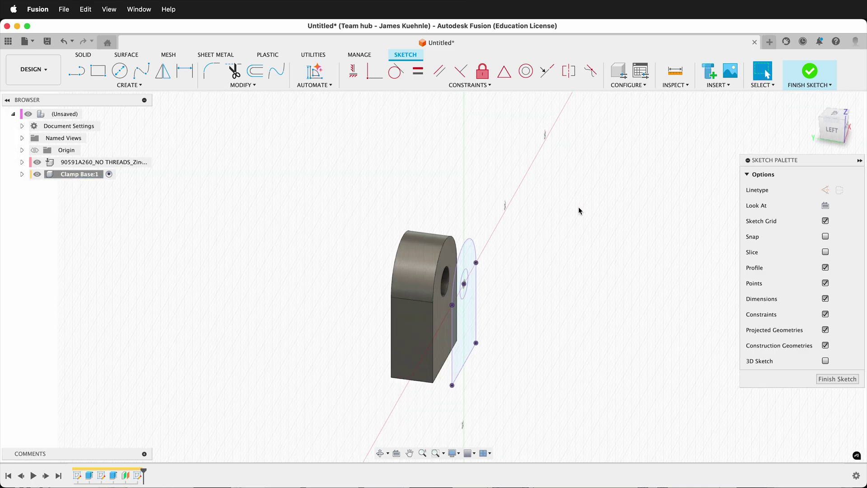
{"action": "key", "text": "e"}
{"action": "left_click", "coordinate": [468, 266]}
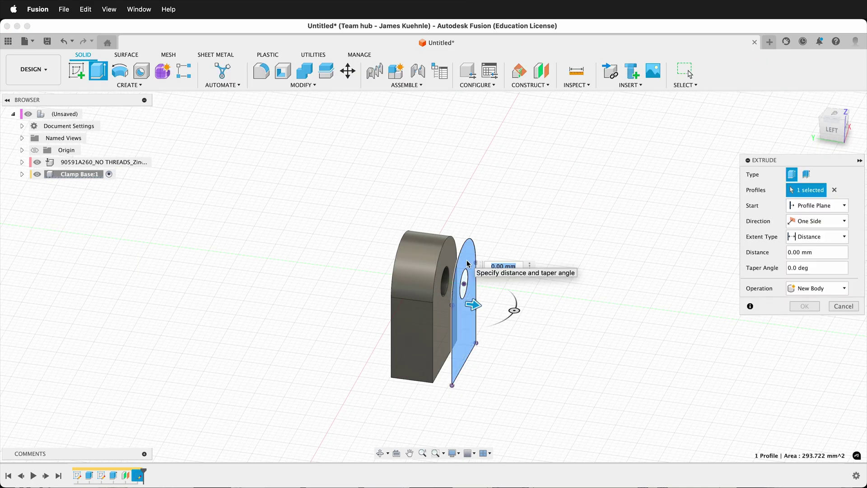
{"action": "type", "text": "3.1"}
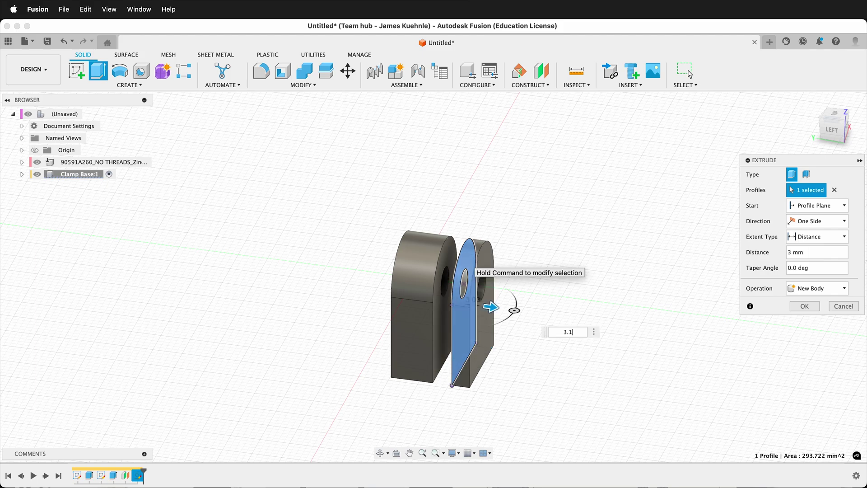
{"action": "key", "text": "Return"}
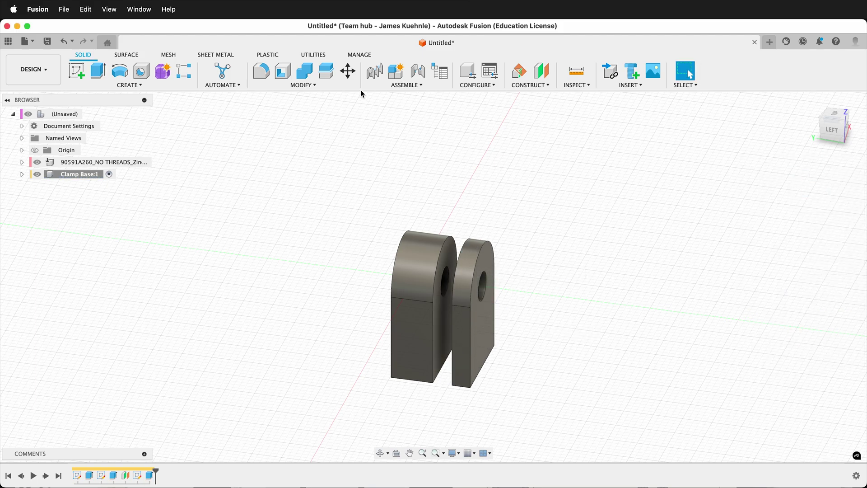
Create a construction plane offset 3.2 mm outward from the new plate's outer face.
{"action": "left_click", "coordinate": [541, 71]}
{"action": "left_click", "coordinate": [481, 319]}
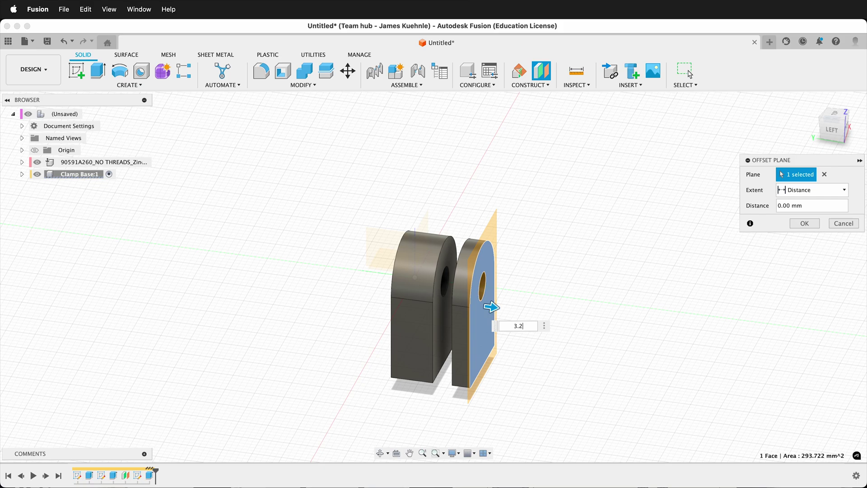
{"action": "key", "text": "Return"}
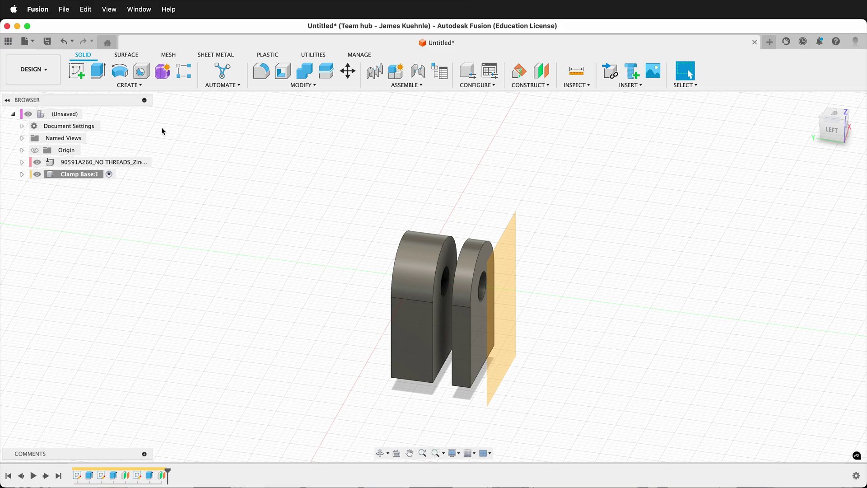
Start a sketch on the outermost offset plane and project the adjacent plate's face outline into it.
{"action": "left_click", "coordinate": [77, 71]}
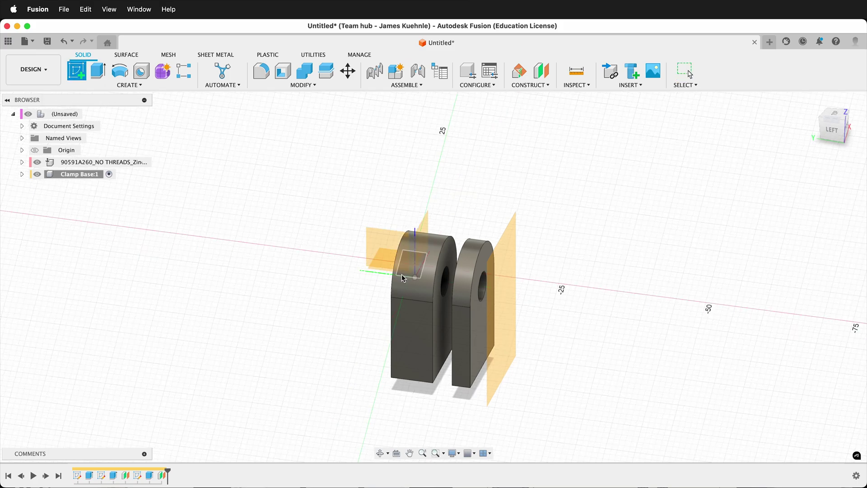
{"action": "left_click", "coordinate": [500, 298]}
{"action": "key", "text": "p"}
{"action": "left_click", "coordinate": [459, 318]}
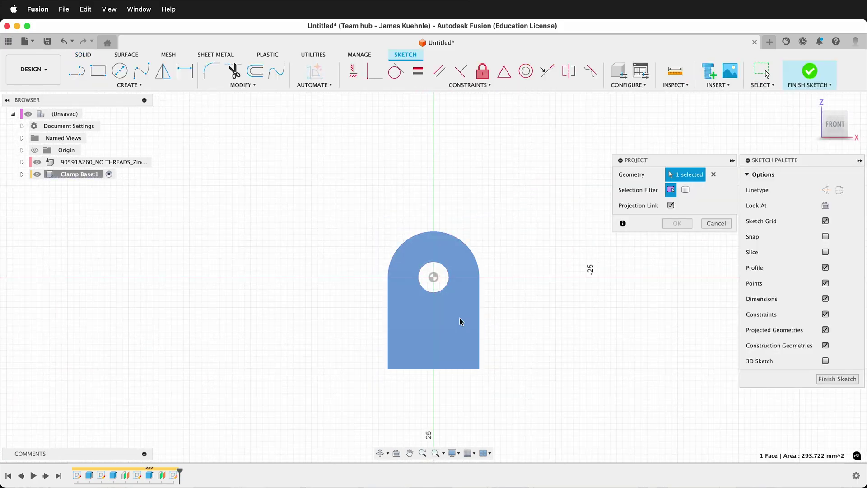
{"action": "left_click", "coordinate": [678, 224]}
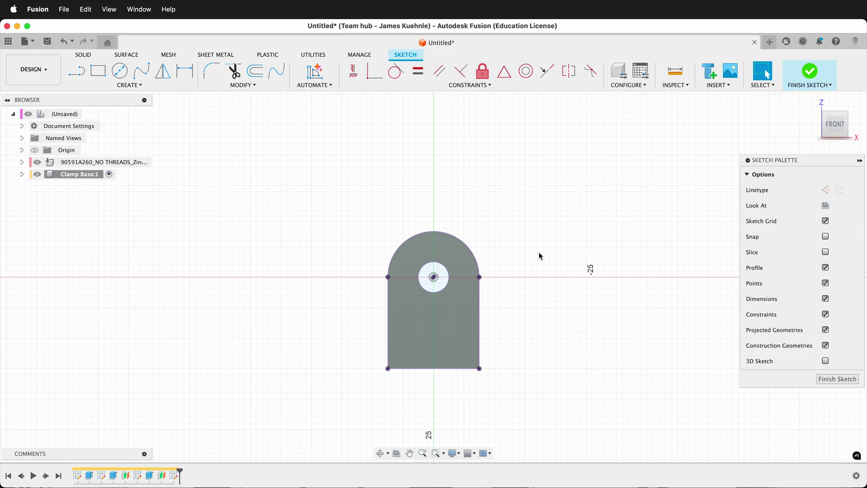
Extrude the outermost projected profile, leaving out the hole, 3.1 mm outward as another new body.
{"action": "key", "text": "e"}
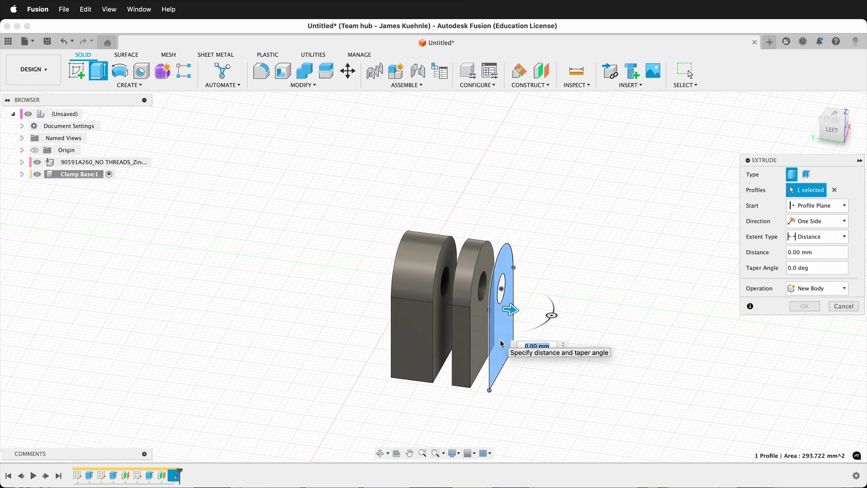
{"action": "type", "text": "3.1"}
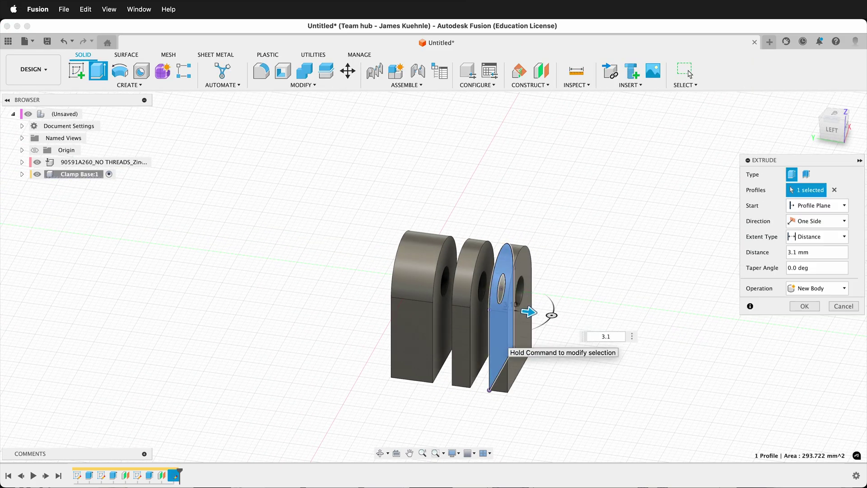
{"action": "key", "text": "Return"}
Start a sketch on the thick block's bottom face and draw a rectangle enclosing the footprints of all three bodies.
{"action": "middle_click_drag", "start_coordinate": [474, 366], "coordinate": [474, 369], "text": "shift"}
{"action": "scroll", "coordinate": [474, 371], "scroll_direction": "left", "scroll_amount": 10, "text": "shift"}
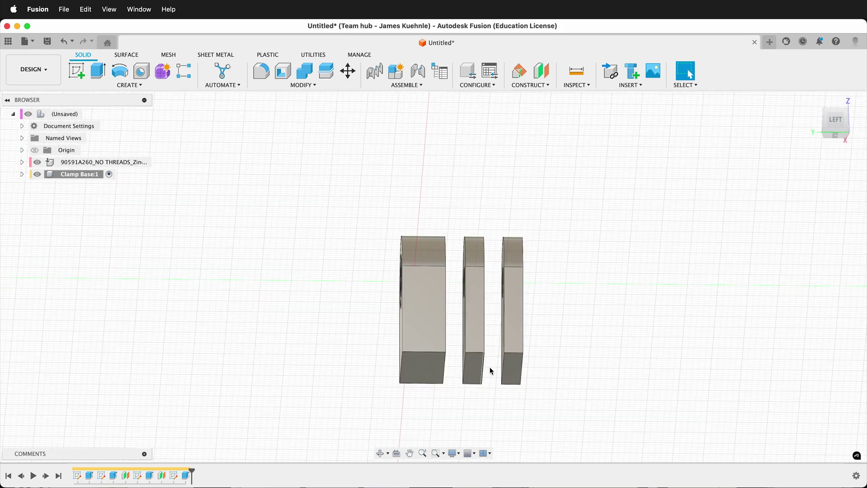
{"action": "left_click", "coordinate": [76, 72]}
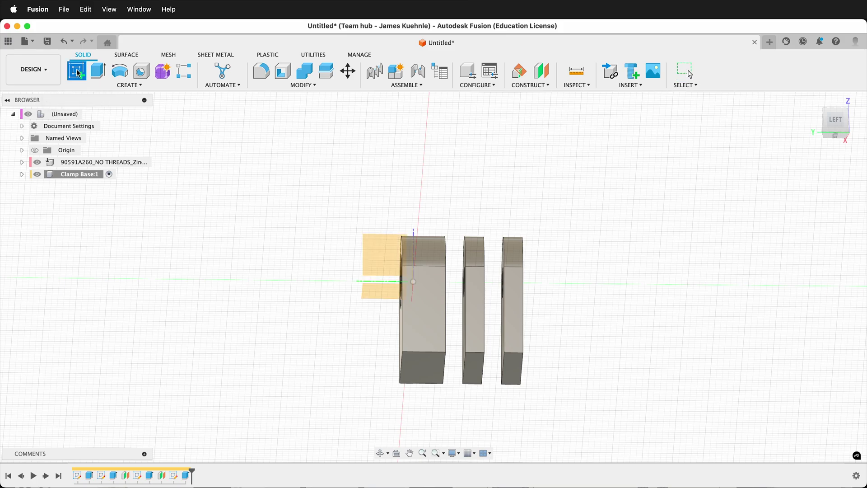
{"action": "scroll", "coordinate": [434, 366], "scroll_direction": "left", "scroll_amount": 2, "text": "shift"}
{"action": "left_click", "coordinate": [434, 366]}
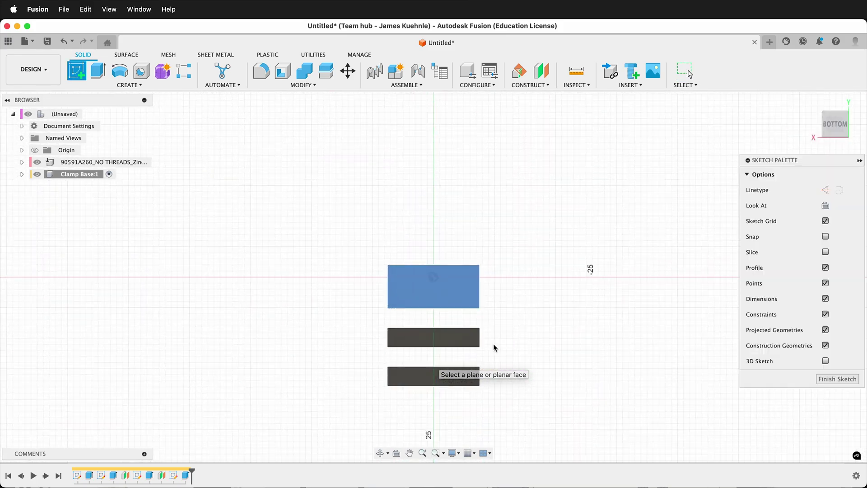
{"action": "key", "text": "r"}
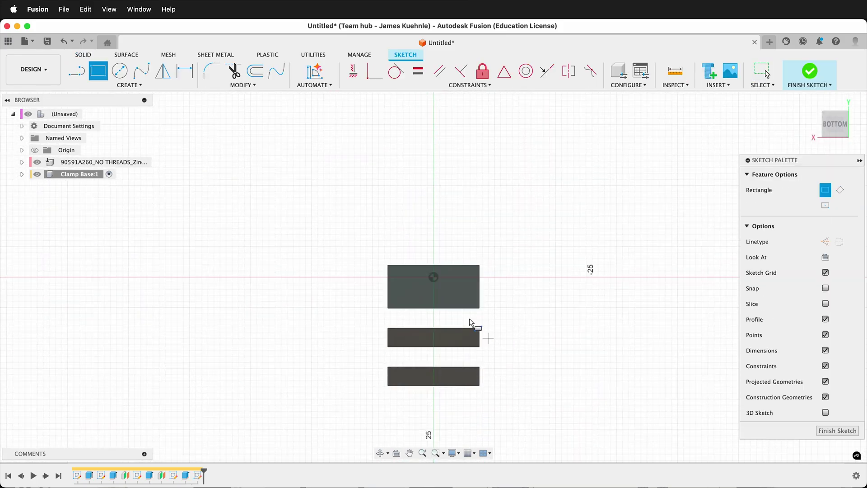
{"action": "left_click", "coordinate": [350, 157]}
{"action": "left_click", "coordinate": [517, 431]}
Dimension the enclosing rectangle to 30 mm wide and 40 mm long.
{"action": "key", "text": "d"}
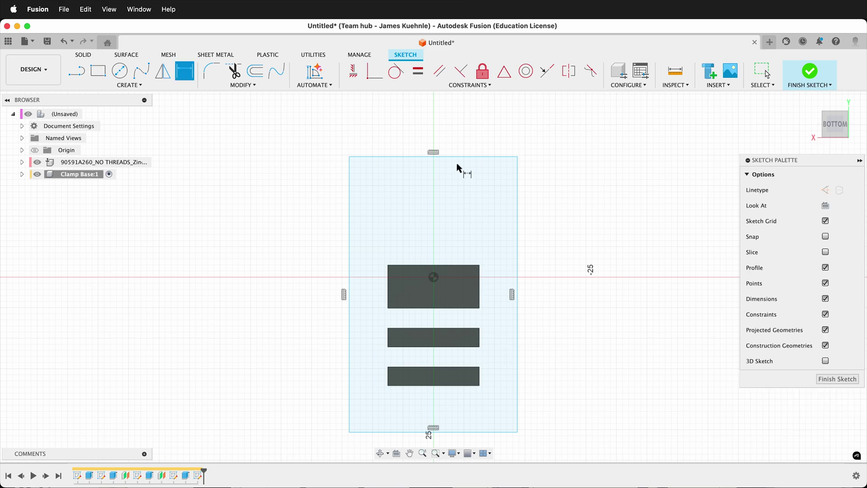
{"action": "left_click", "coordinate": [455, 157]}
{"action": "left_click", "coordinate": [448, 134]}
{"action": "key", "text": "Return"}
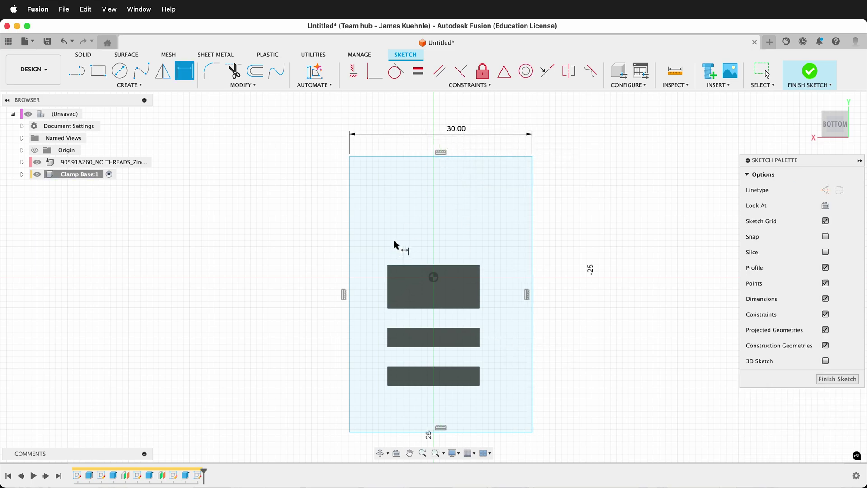
{"action": "left_click", "coordinate": [349, 246]}
{"action": "left_click", "coordinate": [323, 247]}
{"action": "key", "text": "Return"}
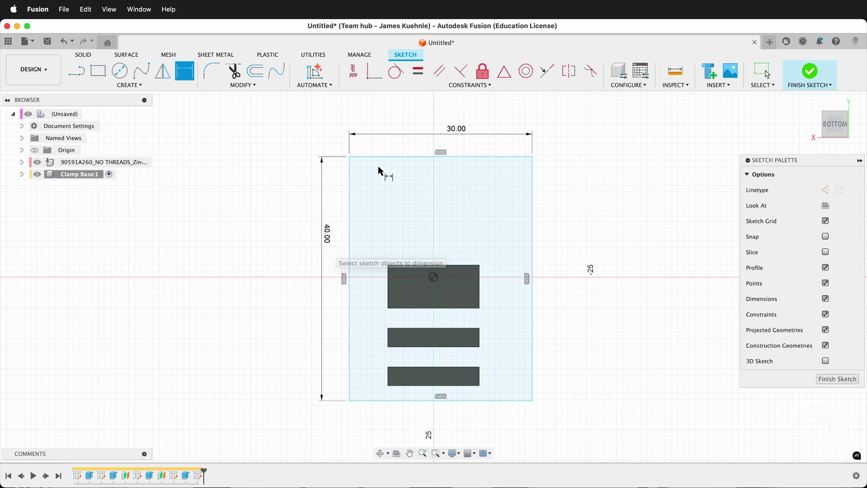
Align the midpoint of the rectangle's 30 mm edge behind the thick block vertically with the origin.
{"action": "left_click", "coordinate": [354, 75]}
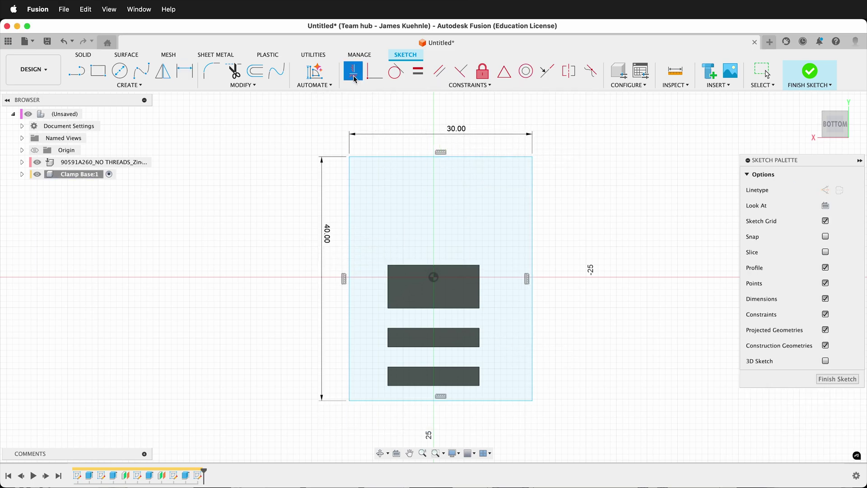
{"action": "left_click", "coordinate": [440, 157]}
{"action": "left_click", "coordinate": [434, 275]}
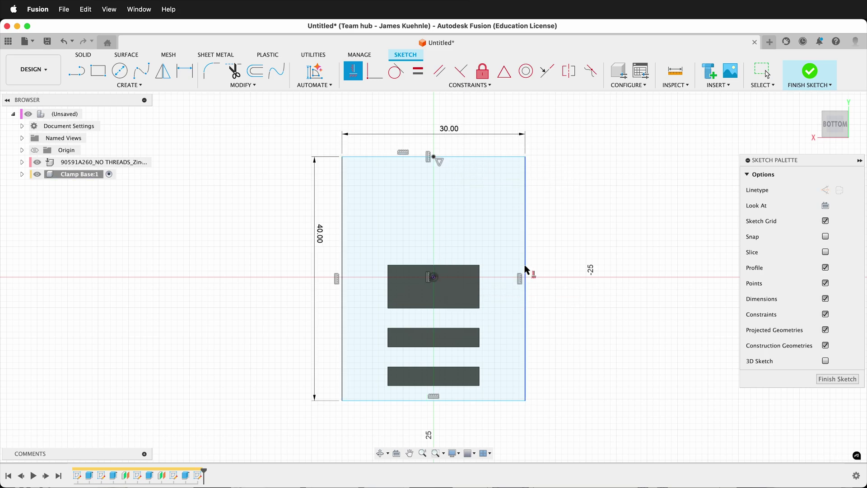
{"action": "key", "text": "Escape"}
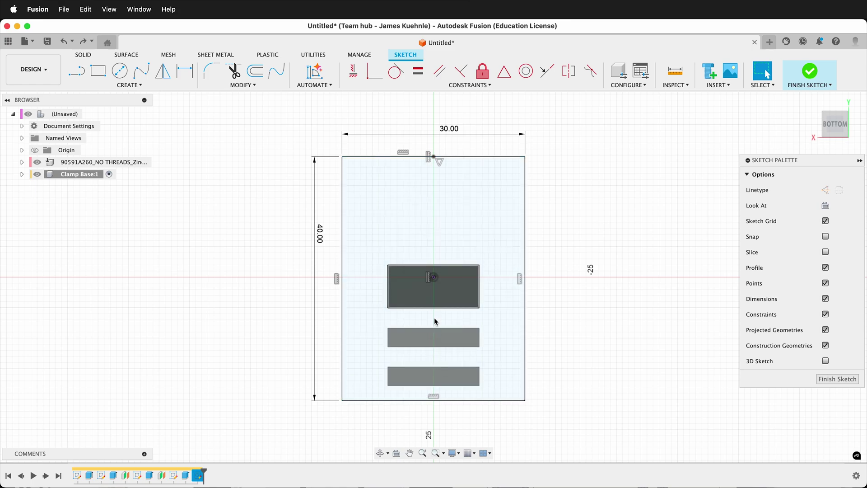
Project the middle plate's bottom face into the sketch and convert its outline to construction lines.
{"action": "key", "text": "p"}
{"action": "left_click", "coordinate": [478, 341]}
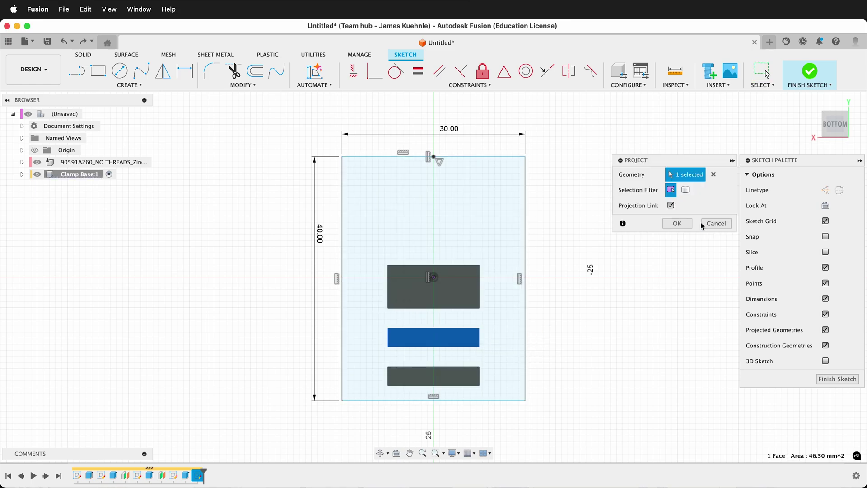
{"action": "left_click", "coordinate": [677, 223]}
{"action": "left_click_drag", "start_coordinate": [378, 321], "coordinate": [493, 357]}
{"action": "key", "text": "x"}
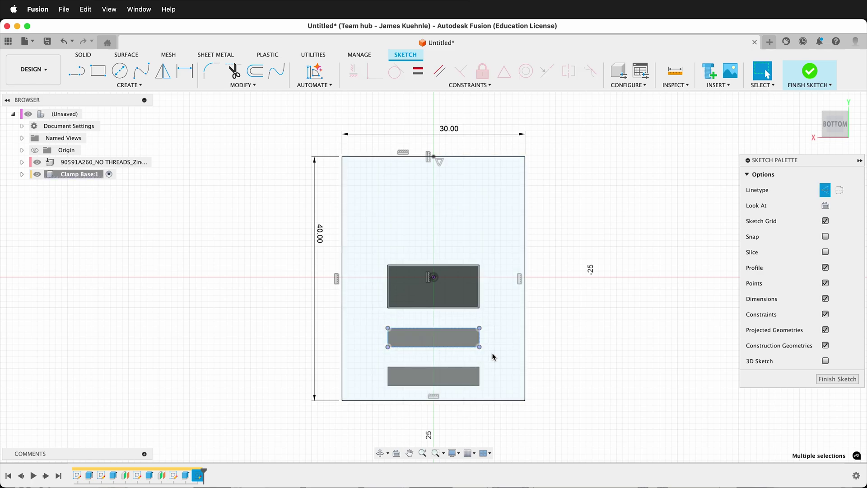
Draw a construction line from the midpoint of the middle plate's projected short edge to the midpoint of the rectangle's nearby 40 mm side.
{"action": "key", "text": "l"}
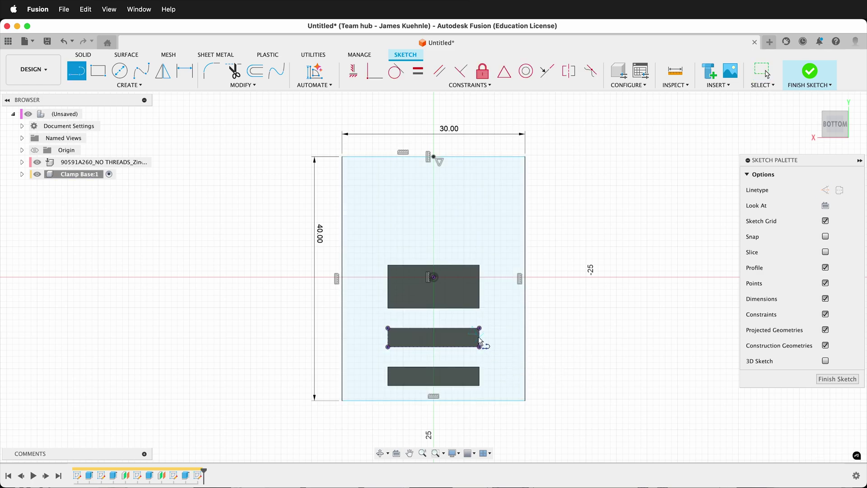
{"action": "left_click", "coordinate": [480, 337]}
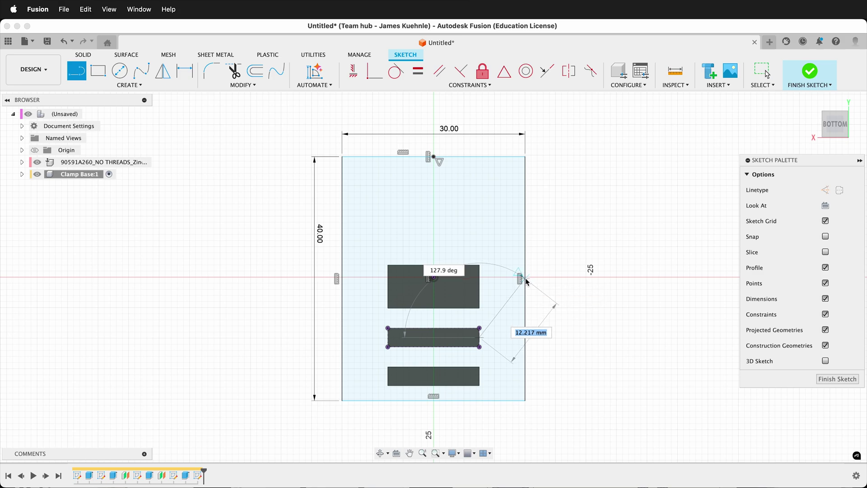
{"action": "double_click", "coordinate": [520, 279]}
{"action": "key", "text": "Escape"}
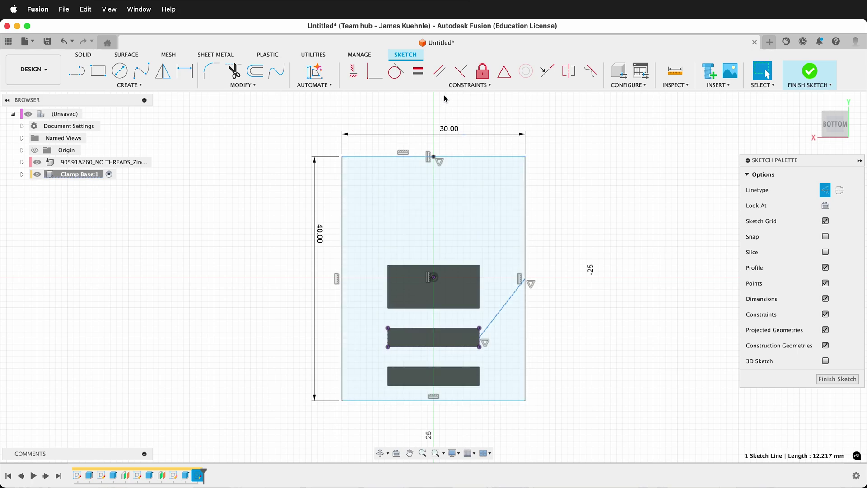
Constrain the construction line perpendicular to the rectangle's 40 mm side and finish the base sketch.
{"action": "left_click", "coordinate": [463, 77]}
{"action": "left_click", "coordinate": [523, 238]}
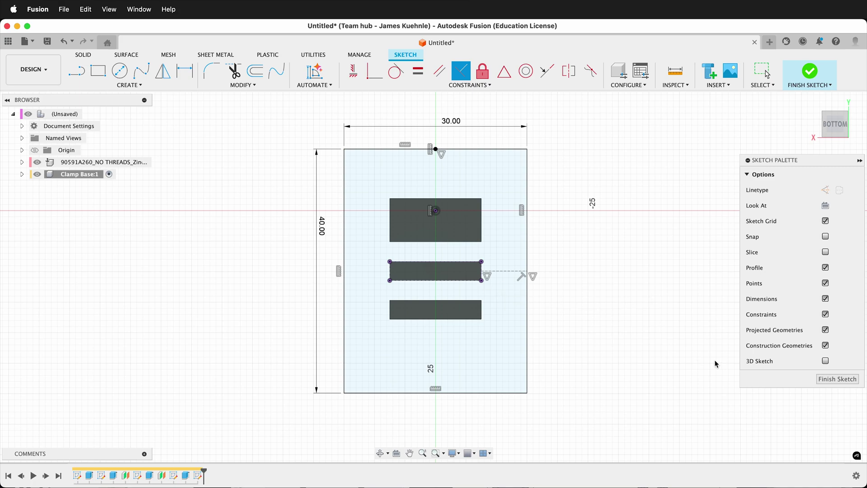
{"action": "left_click", "coordinate": [835, 382]}
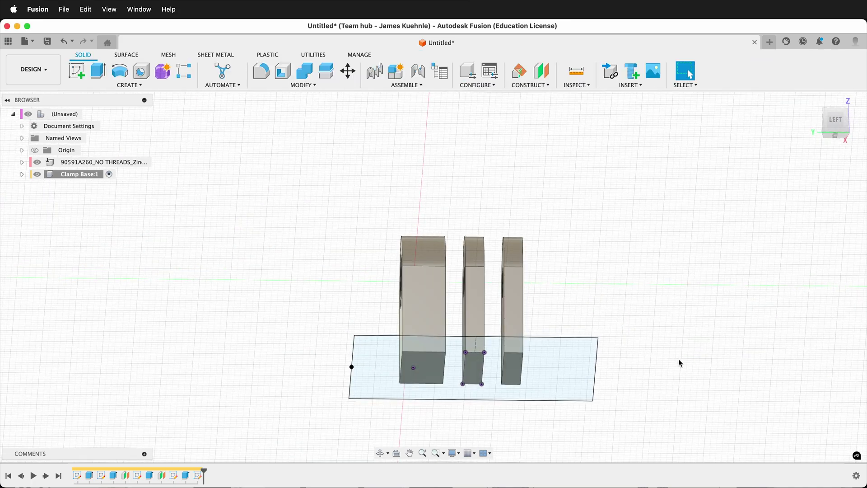
Extrude the rectangular base profile, including the area under the thick block, 4 mm downward away from the hinge plates.
{"action": "key", "text": "e"}
{"action": "left_click", "coordinate": [575, 374]}
{"action": "left_click", "coordinate": [428, 360]}
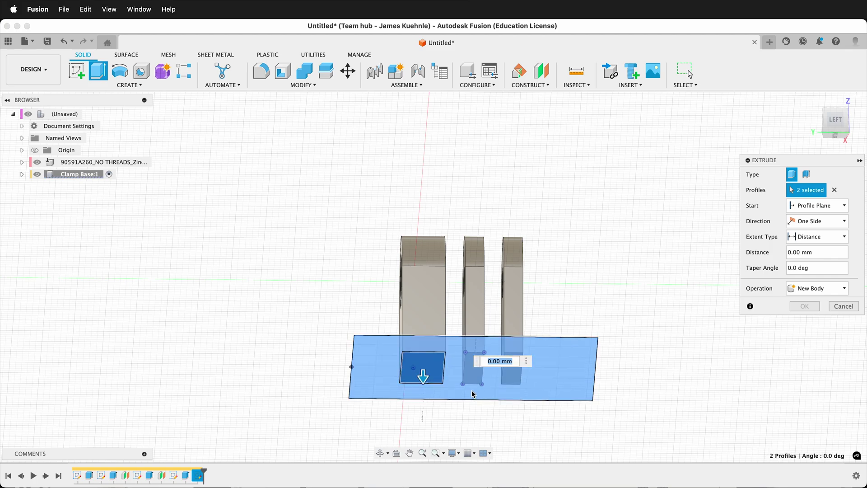
{"action": "type", "text": "4"}
{"action": "key", "text": "Return"}
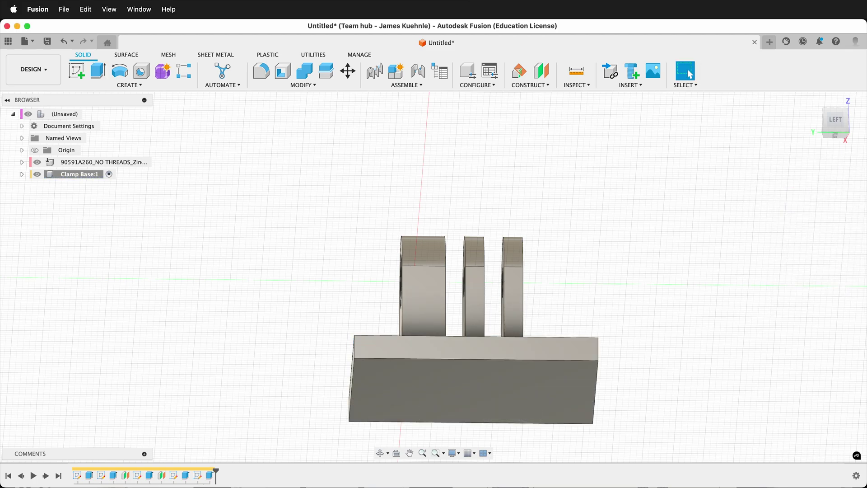
Fillet the four vertical corner edges of the rectangular base with a 5 mm radius.
{"action": "middle_click_drag", "start_coordinate": [180, 167], "coordinate": [180, 173], "text": "shift"}
{"action": "scroll", "coordinate": [180, 172], "scroll_direction": "down", "scroll_amount": 5}
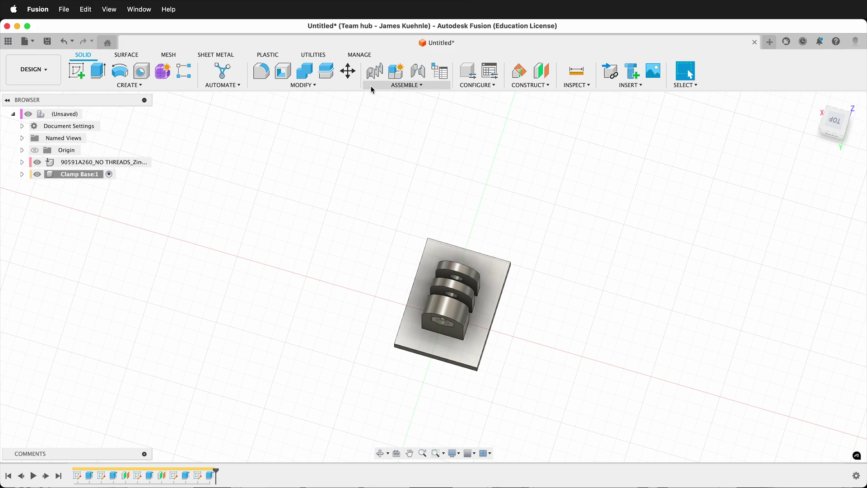
{"action": "left_click", "coordinate": [265, 80]}
{"action": "middle_click_drag", "start_coordinate": [492, 421], "coordinate": [440, 357], "text": "shift"}
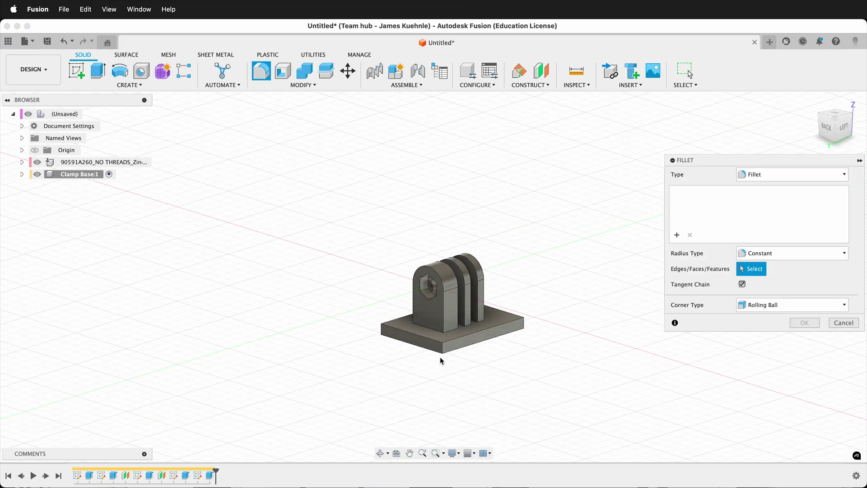
{"action": "left_click", "coordinate": [442, 349]}
{"action": "left_click", "coordinate": [524, 323]}
{"action": "left_click", "coordinate": [381, 330]}
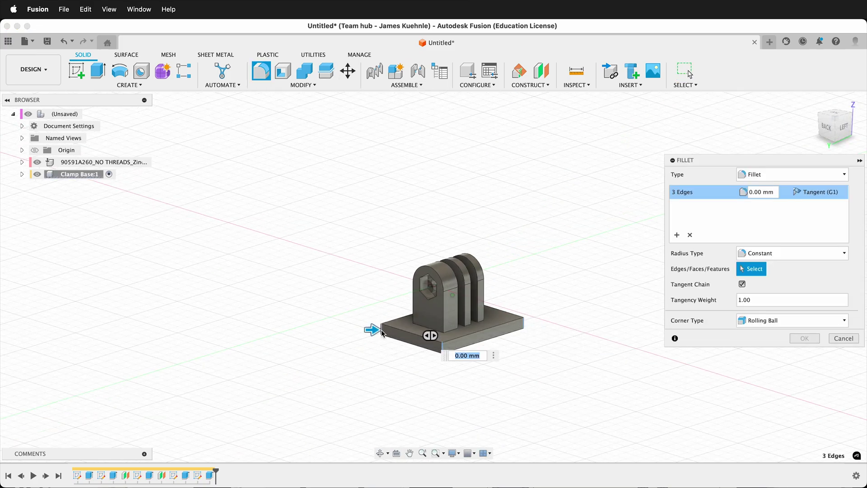
{"action": "middle_click_drag", "start_coordinate": [382, 330], "coordinate": [514, 341], "text": "shift"}
{"action": "left_click", "coordinate": [399, 336]}
{"action": "type", "text": "5"}
{"action": "key", "text": "Return"}
{"action": "scroll", "coordinate": [514, 340], "scroll_direction": "up", "scroll_amount": 5}
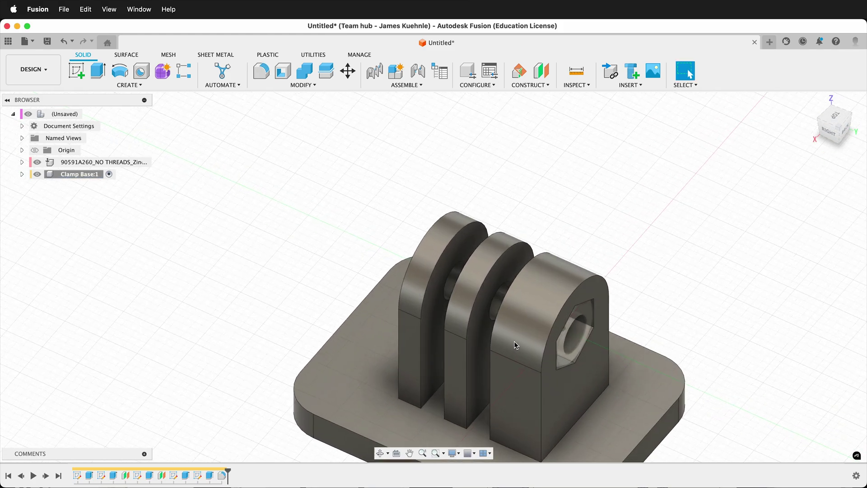
Activate the top-level assembly and create an internal component in it named "clamp top".
{"action": "middle_click_drag", "start_coordinate": [502, 313], "coordinate": [509, 342], "text": "shift"}
{"action": "scroll", "coordinate": [509, 342], "scroll_direction": "down", "scroll_amount": 5}
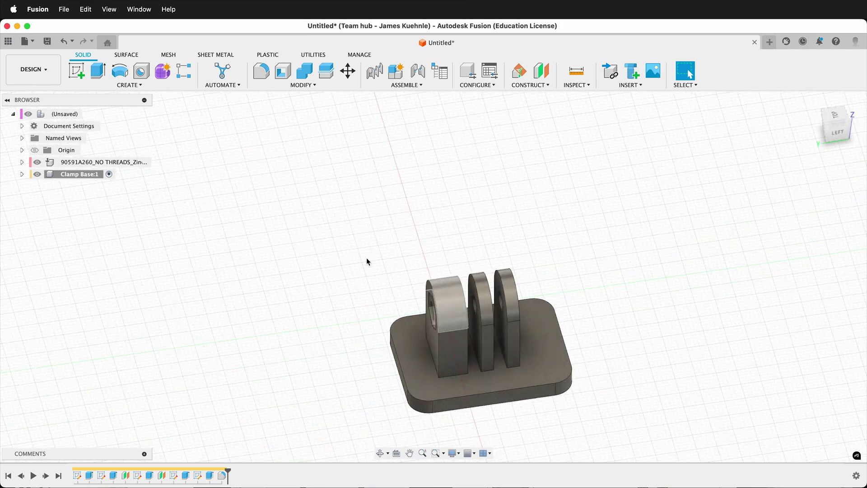
{"action": "left_click", "coordinate": [88, 114]}
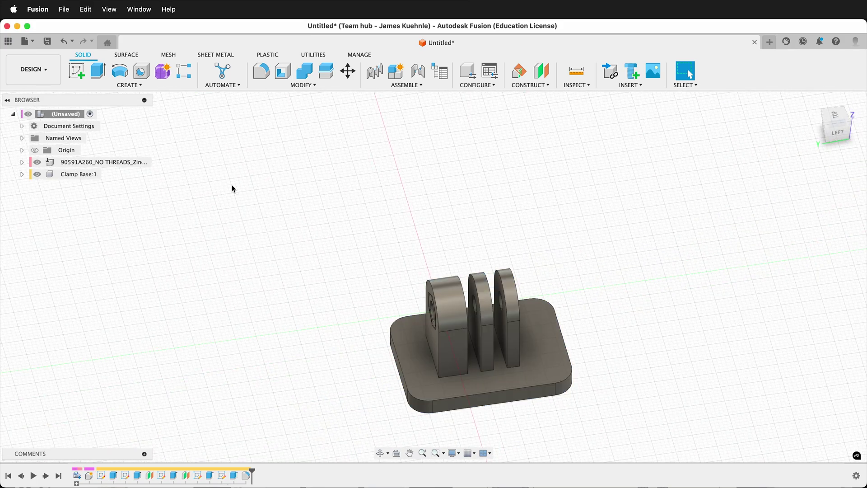
{"action": "left_click", "coordinate": [130, 84]}
{"action": "left_click", "coordinate": [140, 97]}
{"action": "double_click", "coordinate": [787, 210]}
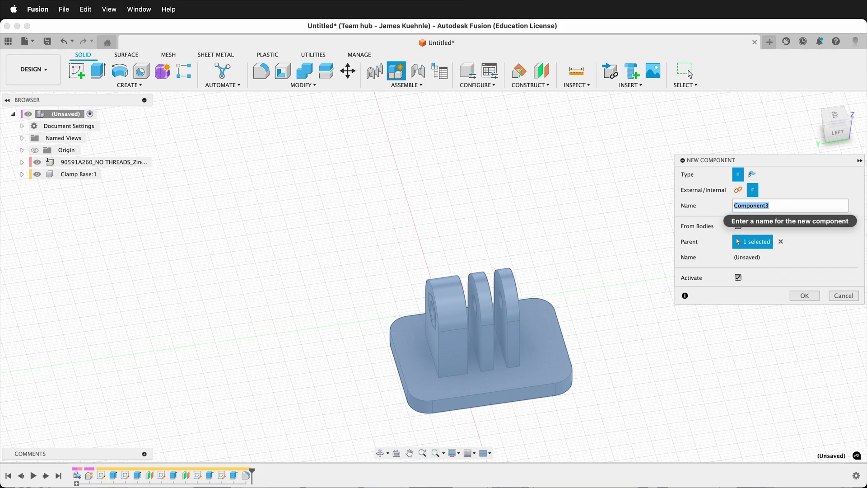
{"action": "type", "text": "clamp top"}
{"action": "key", "text": "Return"}
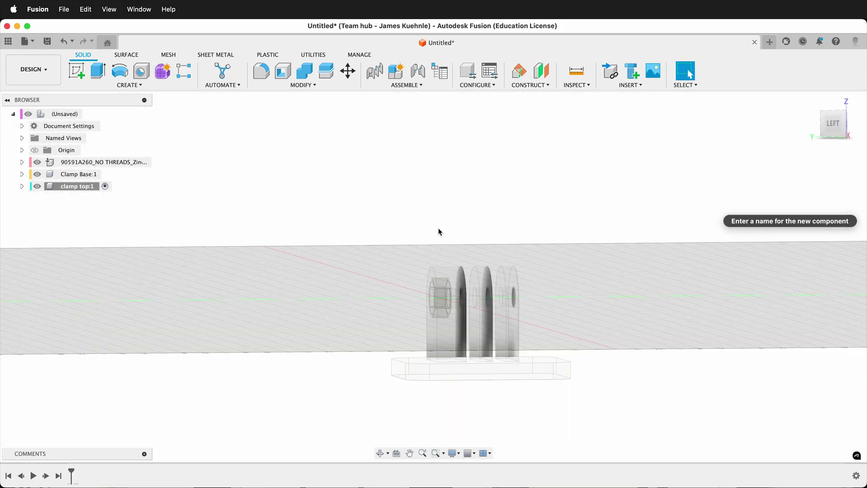
Start a sketch on the thick block's face toward the middle plate and project its hole edge and rounded top edge.
{"action": "scroll", "coordinate": [438, 228], "scroll_direction": "up", "scroll_amount": 5}
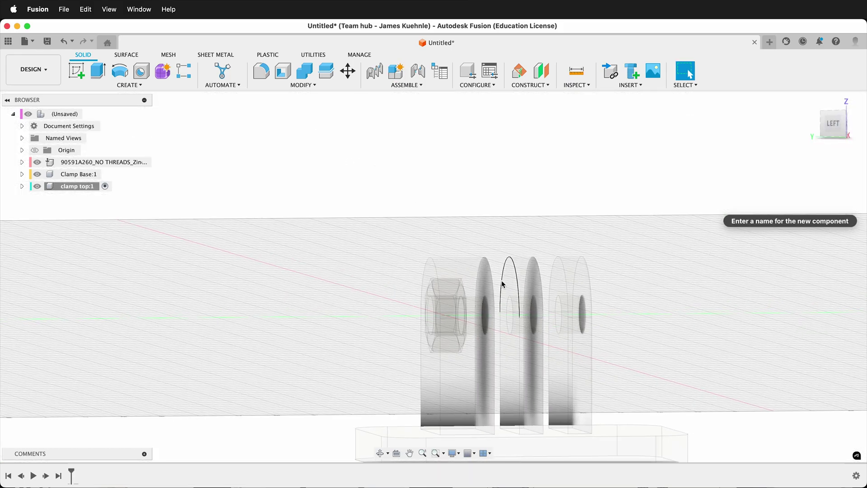
{"action": "middle_click_drag", "start_coordinate": [458, 225], "coordinate": [458, 224], "text": "shift"}
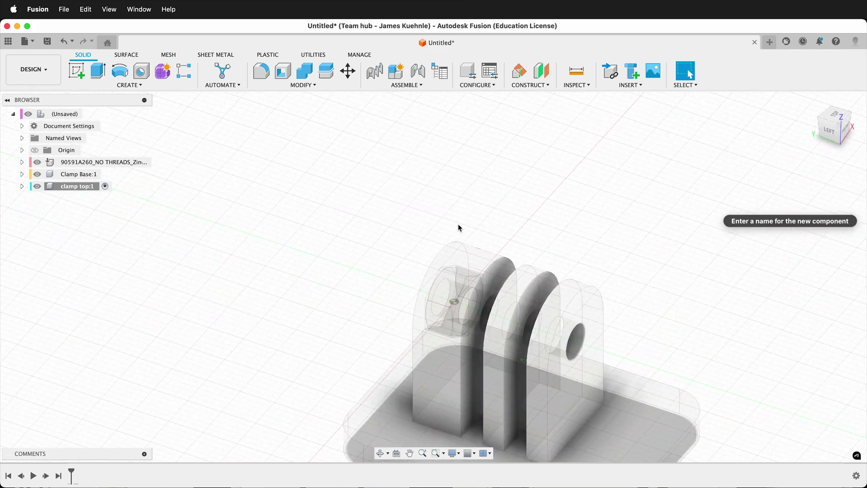
{"action": "left_click", "coordinate": [76, 71]}
{"action": "left_click", "coordinate": [492, 276]}
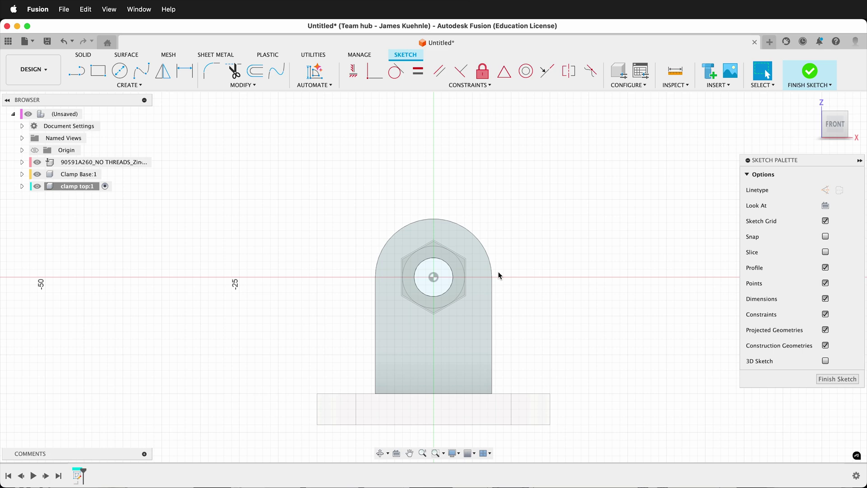
{"action": "key", "text": "p"}
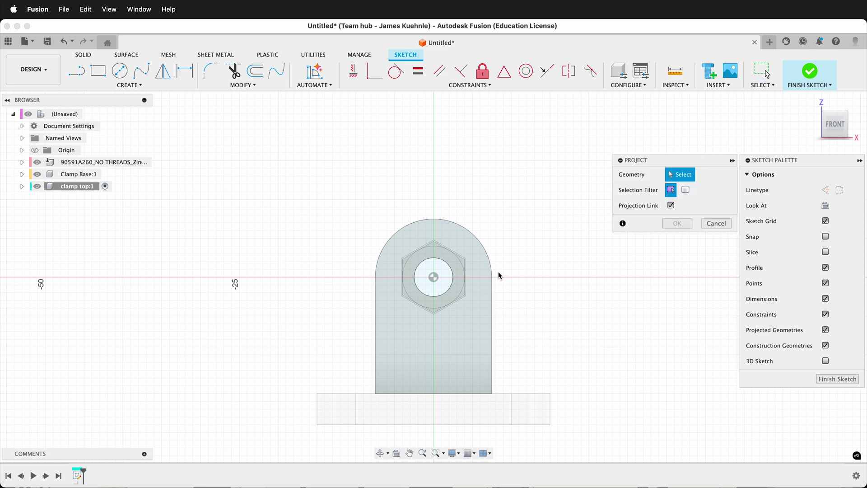
{"action": "left_click", "coordinate": [448, 266]}
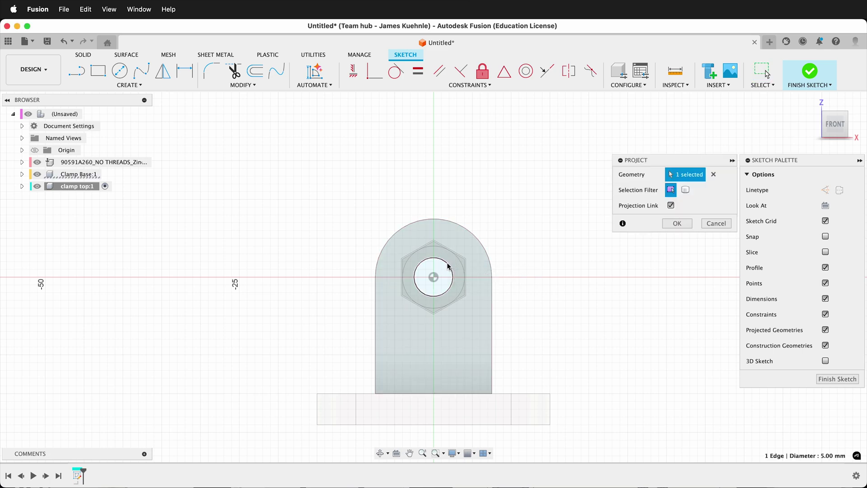
{"action": "left_click", "coordinate": [464, 229]}
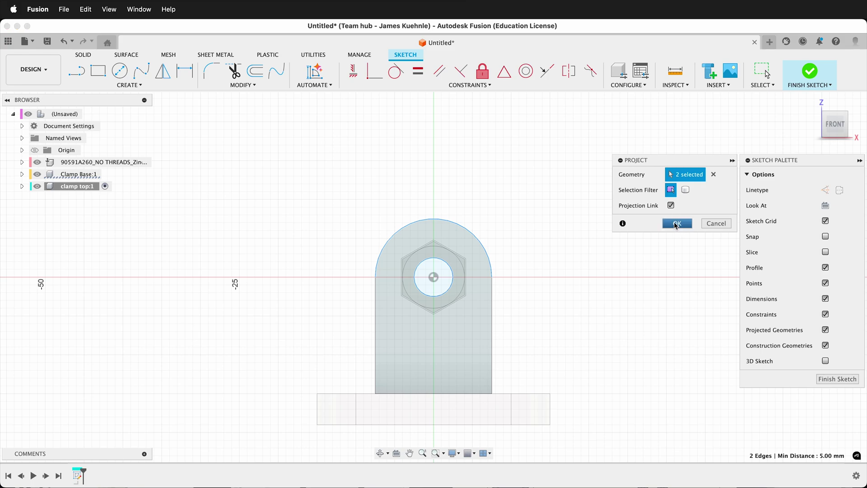
{"action": "left_click", "coordinate": [677, 225]}
Draw a 15 mm diameter circle centered on the projected hole.
{"action": "scroll", "coordinate": [529, 232], "scroll_direction": "up", "scroll_amount": 3}
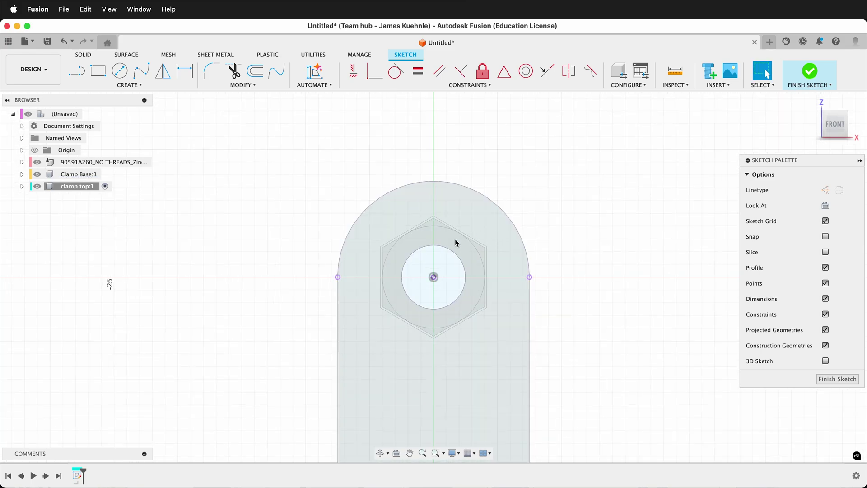
{"action": "mouse_move", "coordinate": [455, 242]}
{"action": "middle_mouse_down", "text": "shift"}
{"action": "mouse_move", "coordinate": [333, 271]}
{"action": "mouse_move", "coordinate": [387, 280]}
{"action": "middle_mouse_up", "text": "shift"}
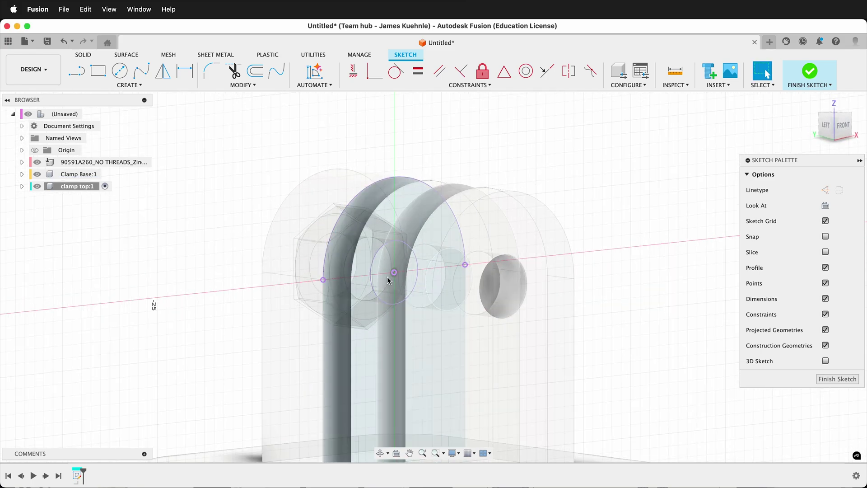
{"action": "key", "text": "c"}
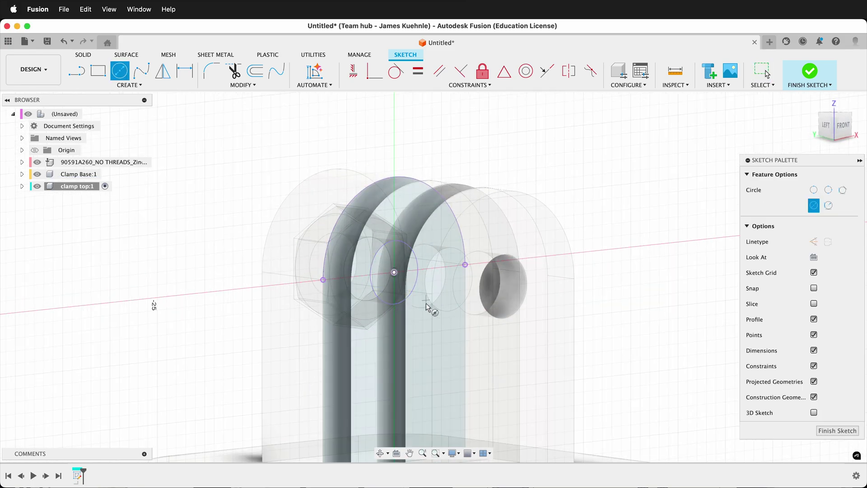
{"action": "left_click", "coordinate": [395, 273]}
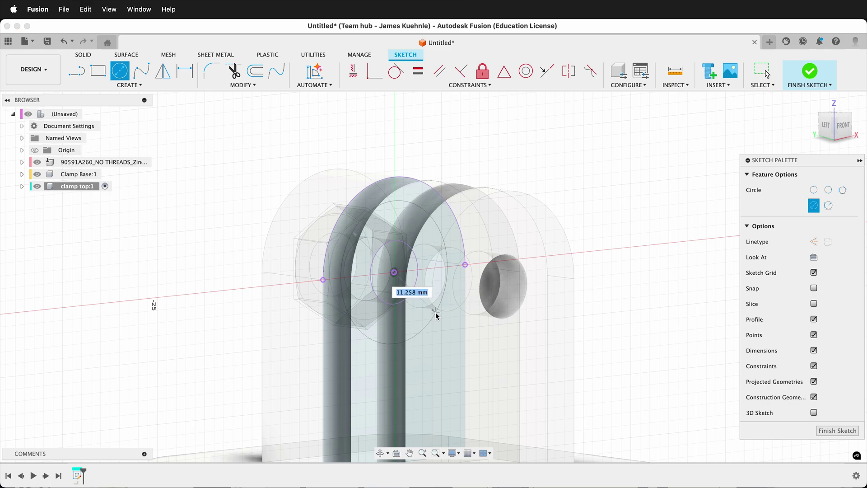
{"action": "type", "text": "15"}
{"action": "key", "text": "Return"}
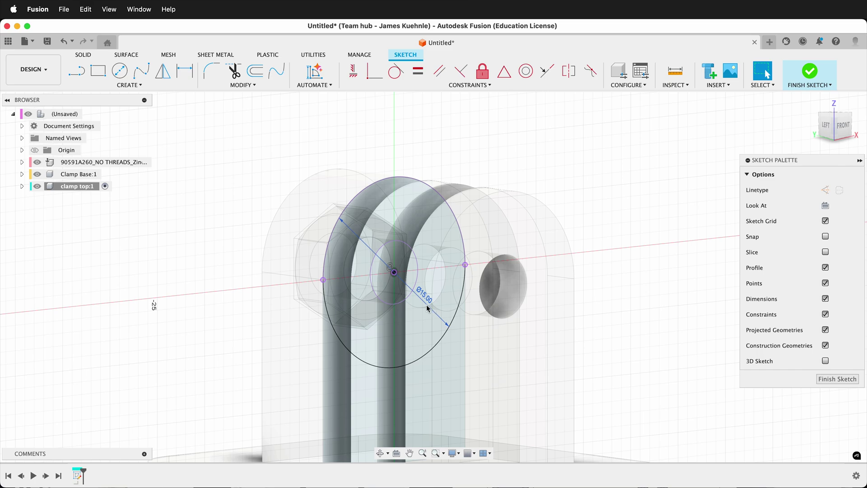
Draw three connected lines from one end of the projected arc up about 14.3 mm, across, and down to its other end.
{"action": "scroll", "coordinate": [426, 315], "scroll_direction": "down", "scroll_amount": 1}
{"action": "key", "text": "l"}
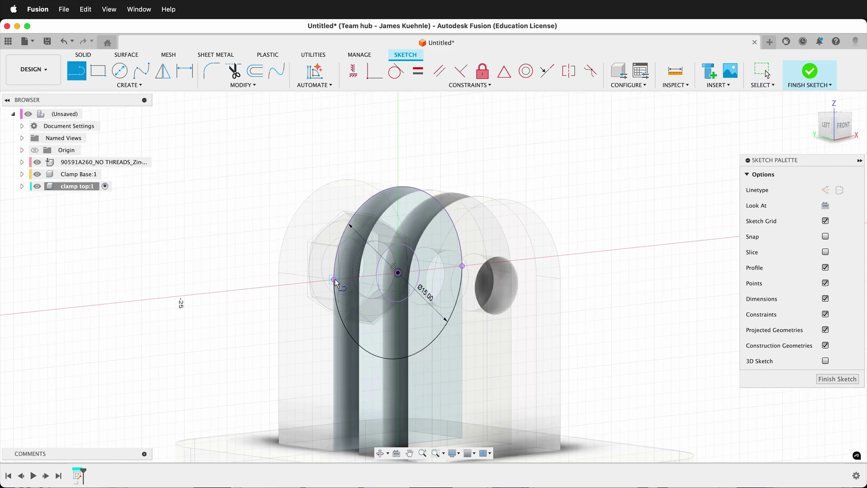
{"action": "left_click", "coordinate": [843, 128]}
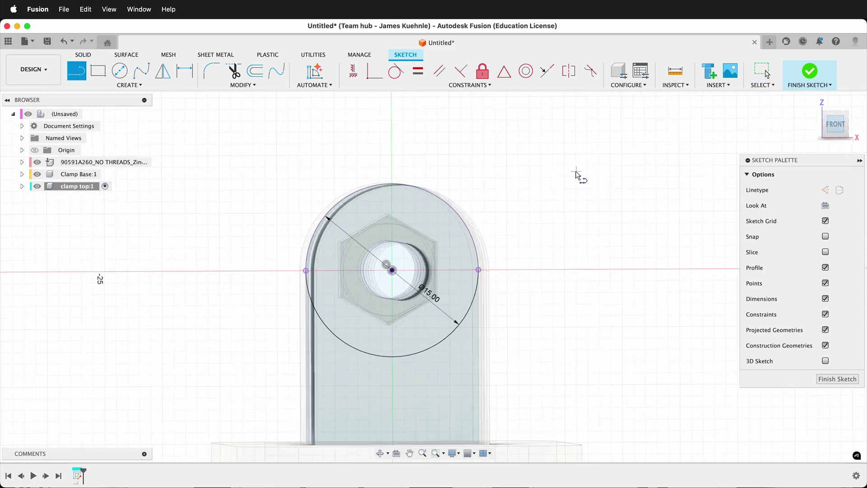
{"action": "left_click", "coordinate": [306, 270]}
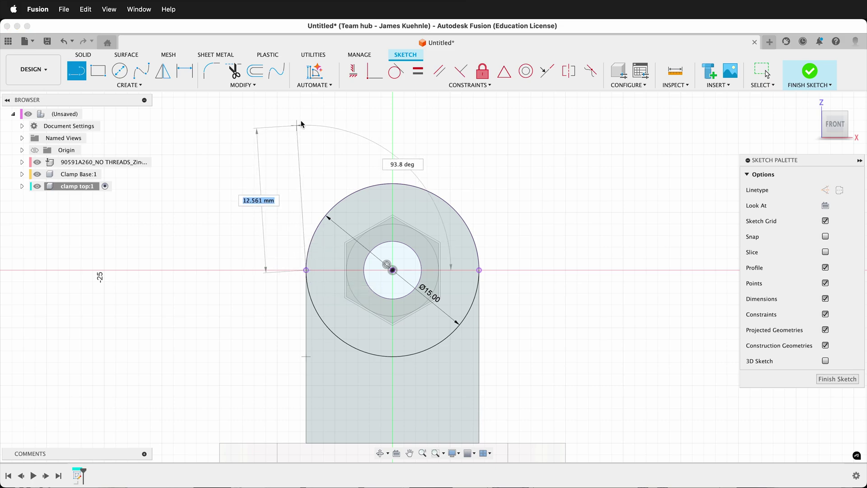
{"action": "left_click", "coordinate": [306, 106]}
{"action": "left_click", "coordinate": [491, 104]}
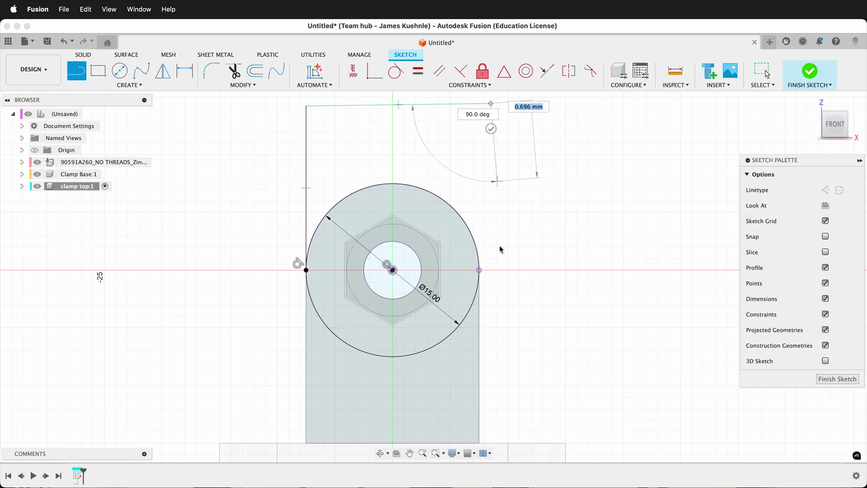
{"action": "left_click", "coordinate": [479, 270]}
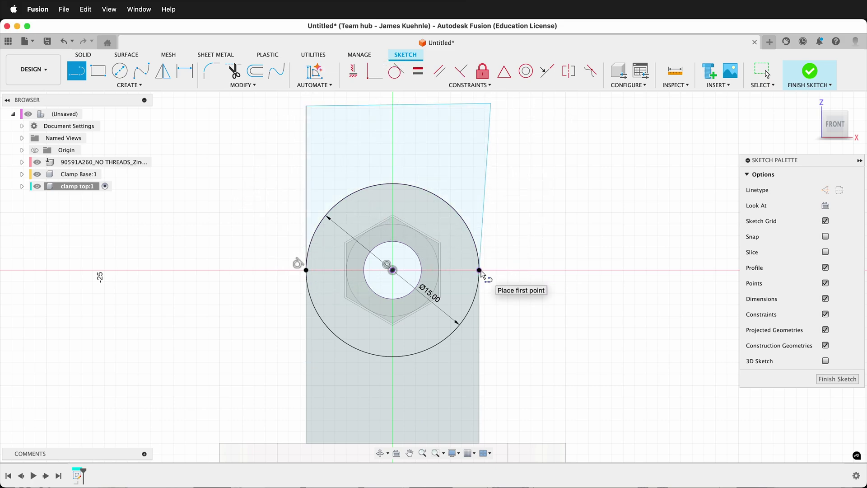
{"action": "key", "text": "Escape"}
Constrain the slanted side line vertical and the upper connecting line horizontal.
{"action": "left_click", "coordinate": [354, 71]}
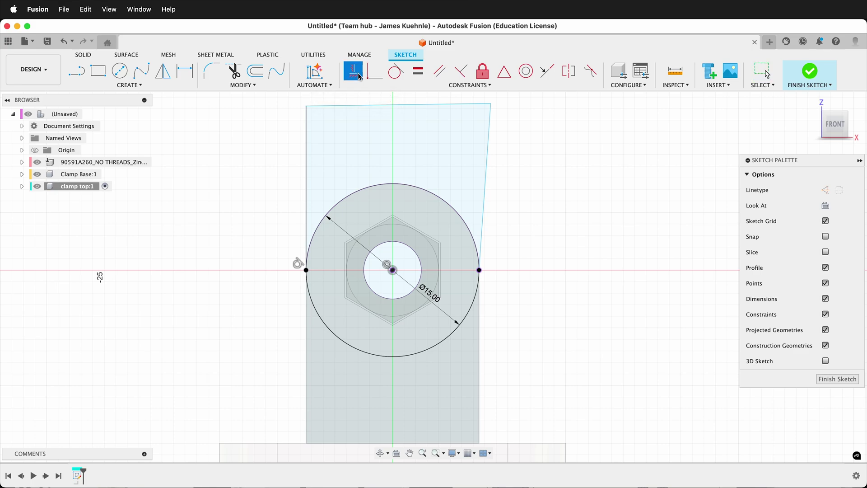
{"action": "left_click", "coordinate": [488, 150]}
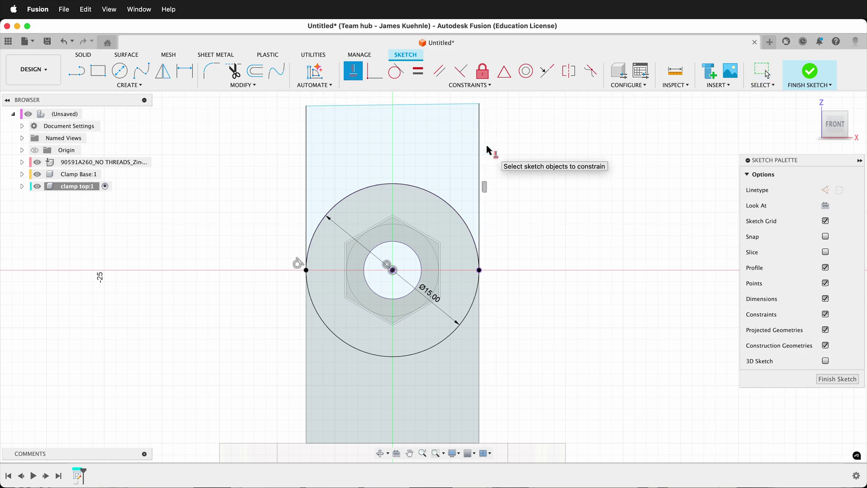
{"action": "left_click", "coordinate": [459, 106]}
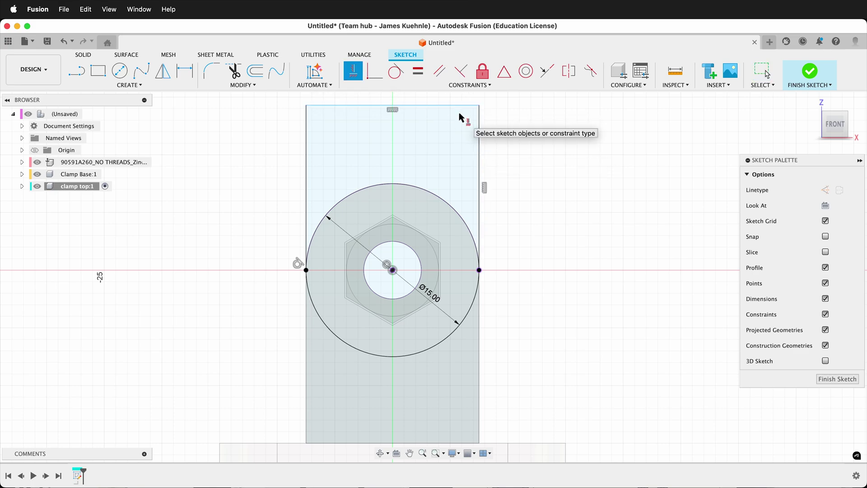
Dimension the upper line 15 mm above the projected arc's end point on the horizontal axis.
{"action": "key", "text": "d"}
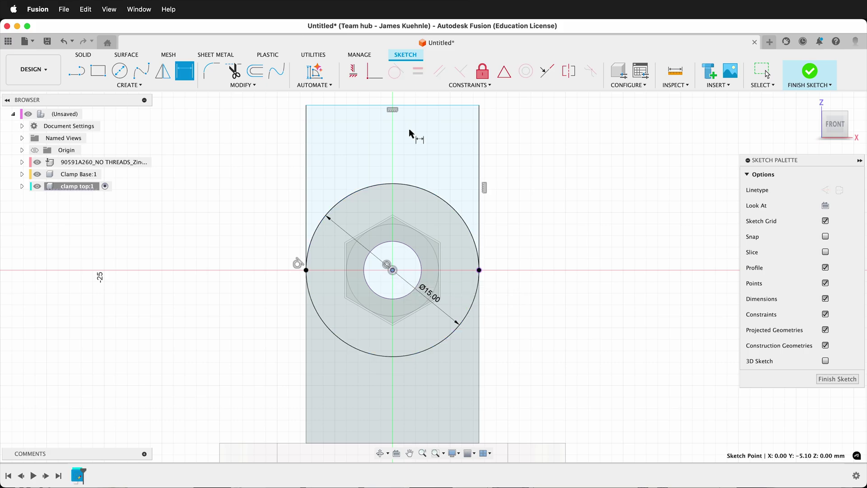
{"action": "left_click", "coordinate": [407, 105]}
{"action": "left_click", "coordinate": [479, 270]}
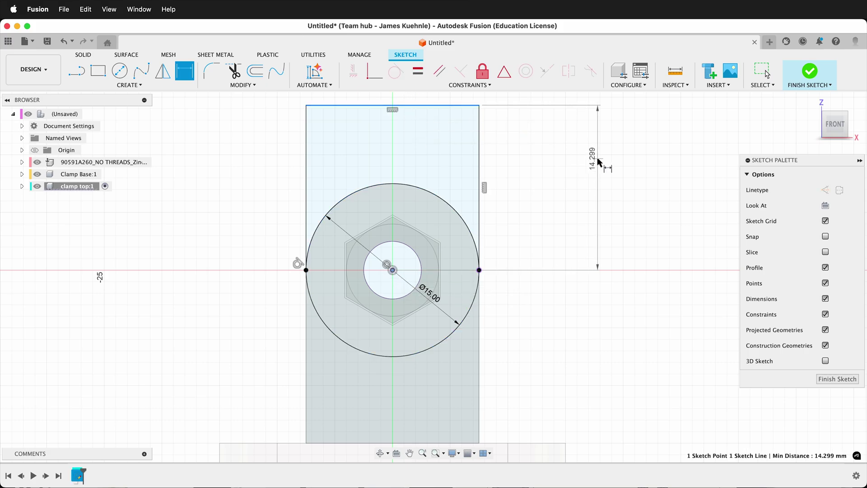
{"action": "left_click", "coordinate": [589, 172]}
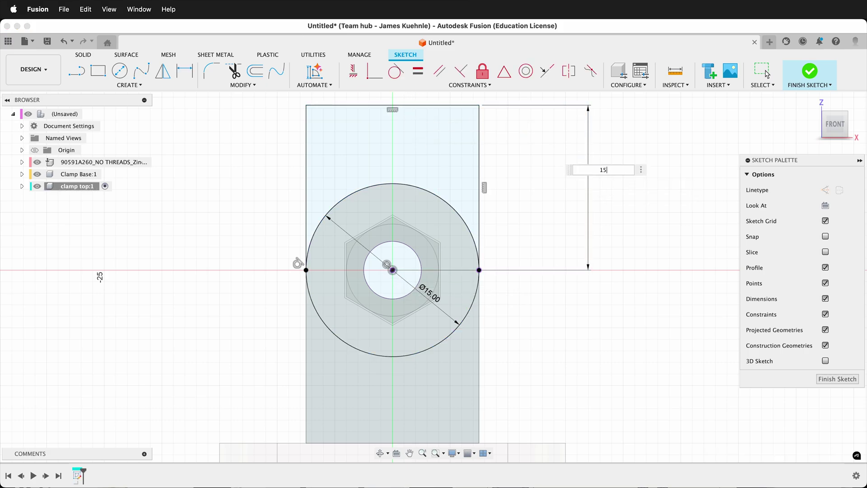
{"action": "type", "text": "15"}
{"action": "key", "text": "Return"}
{"action": "scroll", "coordinate": [546, 174], "scroll_direction": "down", "scroll_amount": 2}
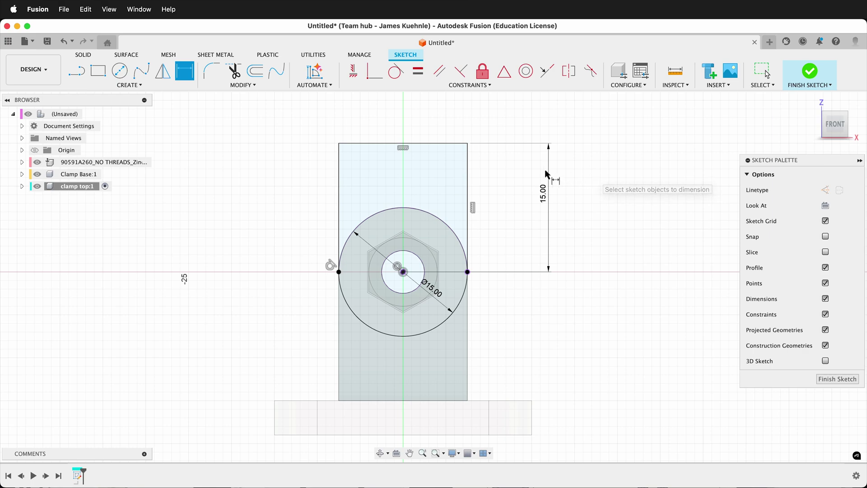
Set up an extrusion of the profile above the circle and the ring around the hole with a 3.1 mm distance.
{"action": "scroll", "coordinate": [426, 260], "scroll_direction": "left", "scroll_amount": 10, "text": "shift"}
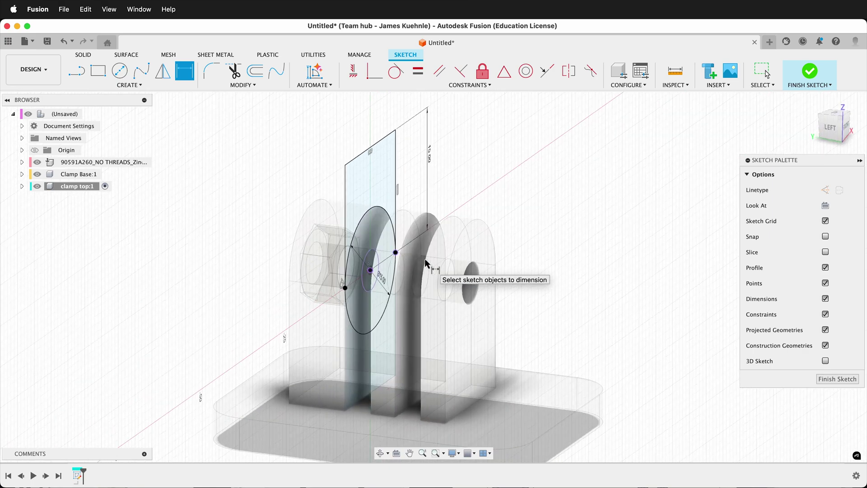
{"action": "key", "text": "e"}
{"action": "left_click", "coordinate": [361, 192]}
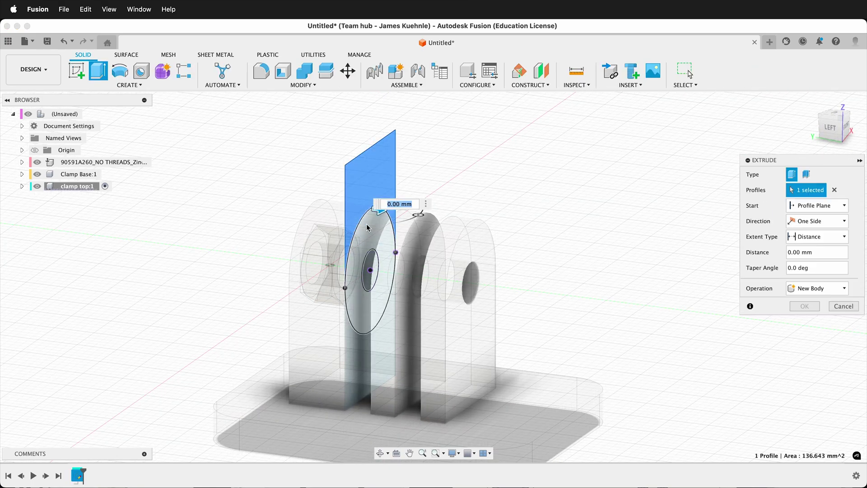
{"action": "left_click", "coordinate": [367, 226]}
{"action": "scroll", "coordinate": [529, 206], "scroll_direction": "left", "scroll_amount": 3, "text": "shift"}
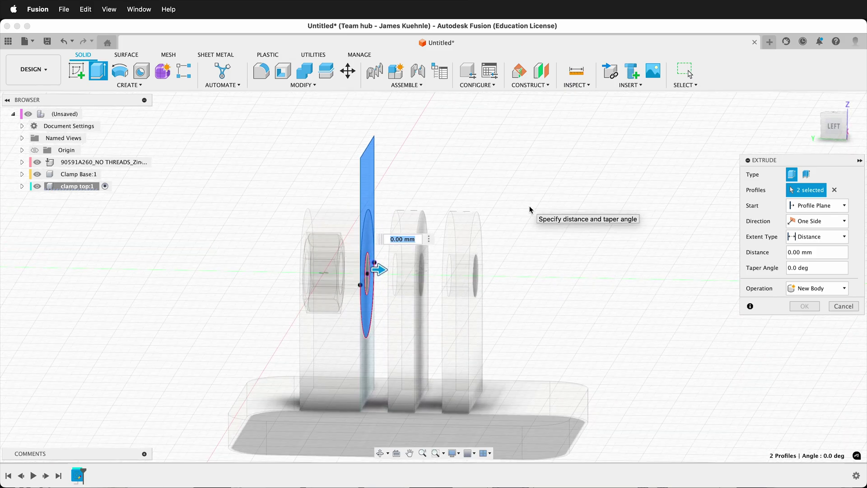
{"action": "type", "text": "3.1"}
{"action": "scroll", "coordinate": [382, 255], "scroll_direction": "up", "scroll_amount": 5}
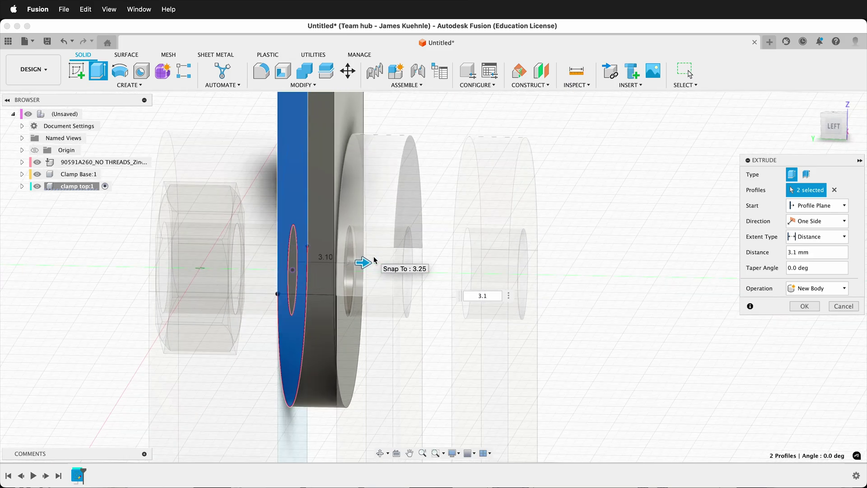
Start the plate's extrusion at an offset of .15/2 mm from the profile plane and create it as a new body.
{"action": "scroll", "coordinate": [382, 254], "scroll_direction": "right", "scroll_amount": 5, "text": "shift"}
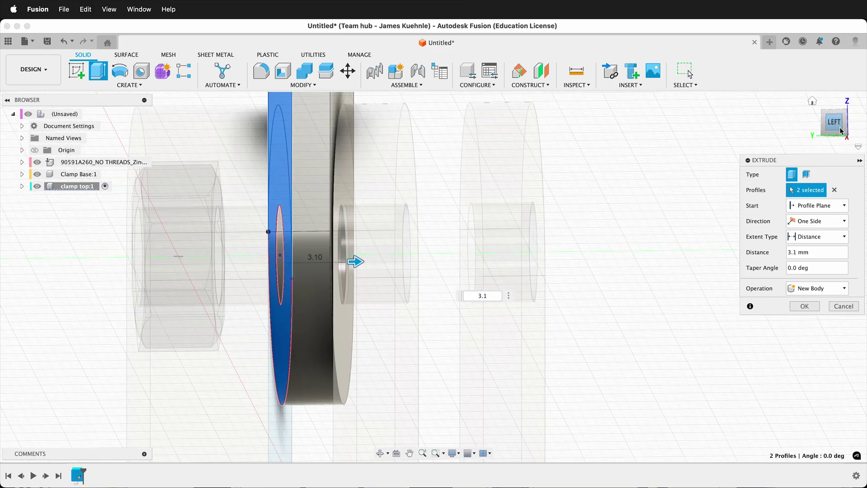
{"action": "left_click", "coordinate": [838, 127]}
{"action": "left_click", "coordinate": [838, 128]}
{"action": "scroll", "coordinate": [281, 291], "scroll_direction": "up", "scroll_amount": 3}
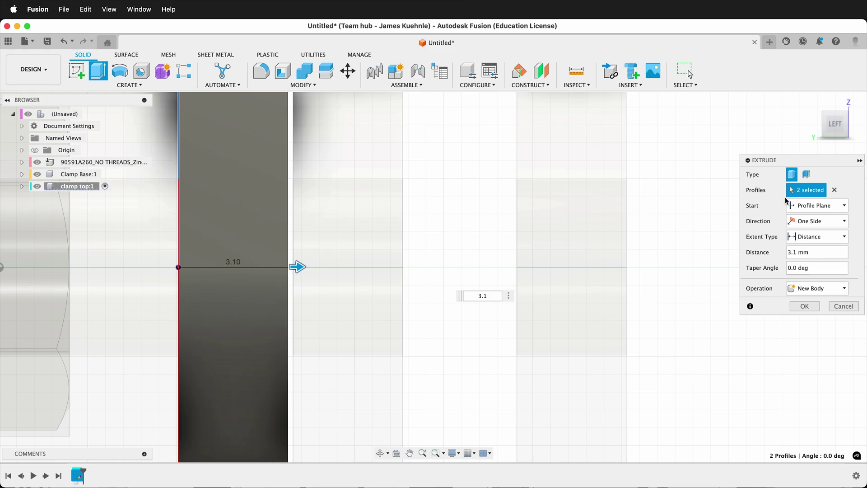
{"action": "left_click", "coordinate": [835, 211]}
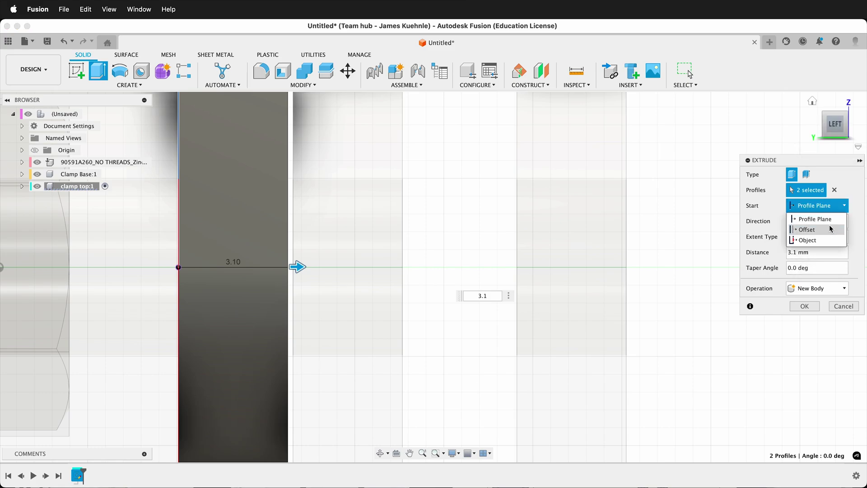
{"action": "left_click", "coordinate": [829, 224]}
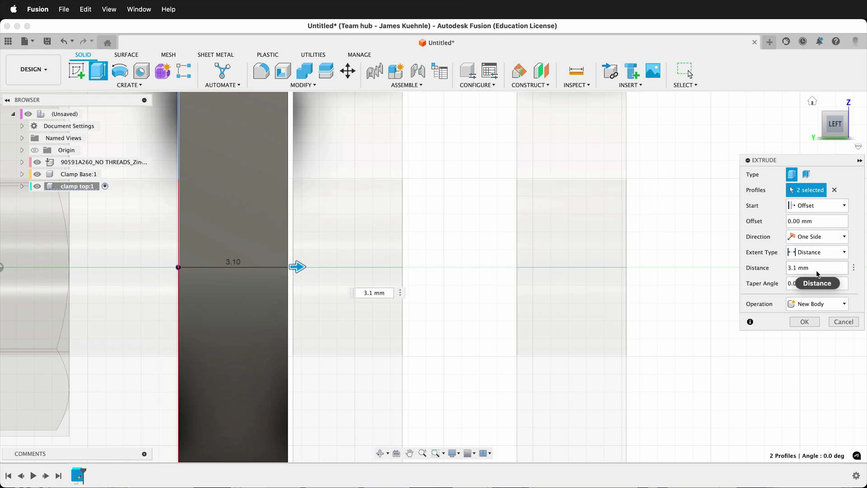
{"action": "left_click", "coordinate": [763, 212]}
{"action": "type", "text": ".15/2"}
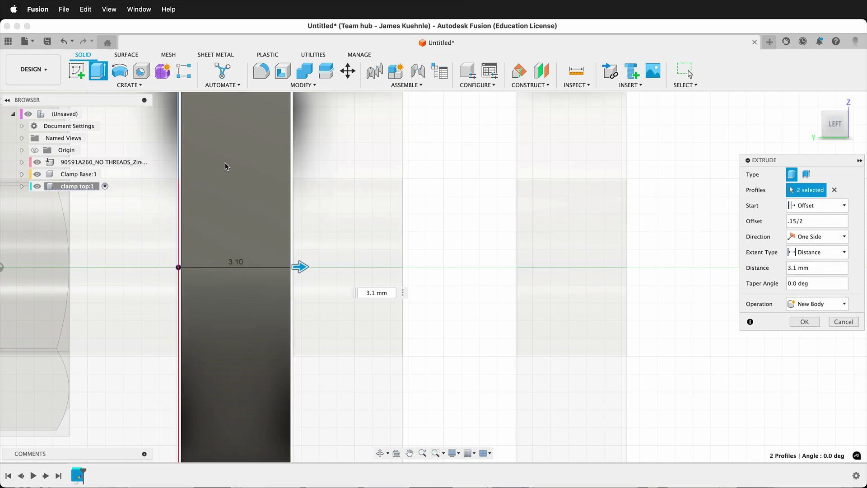
{"action": "left_click", "coordinate": [806, 322]}
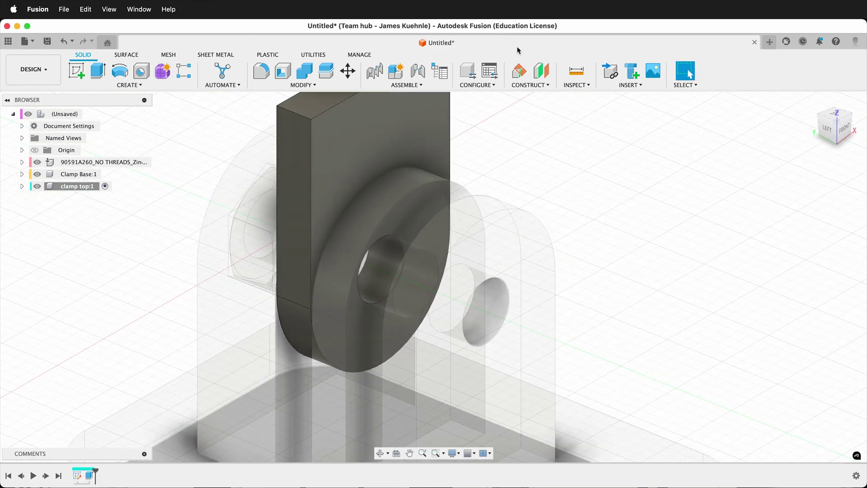
Start a sketch on the Clamp Base's middle tab face and project the front face of the clamp top plate into it.
{"action": "left_click", "coordinate": [72, 72]}
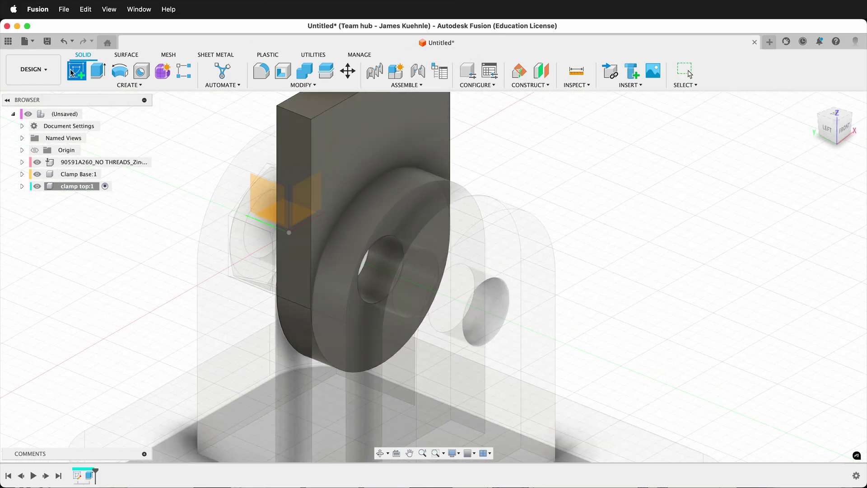
{"action": "left_click", "coordinate": [408, 216]}
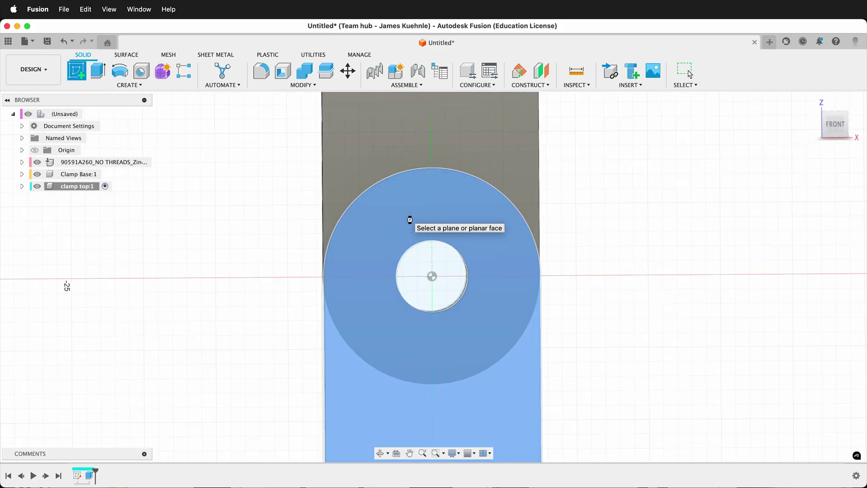
{"action": "key", "text": "p"}
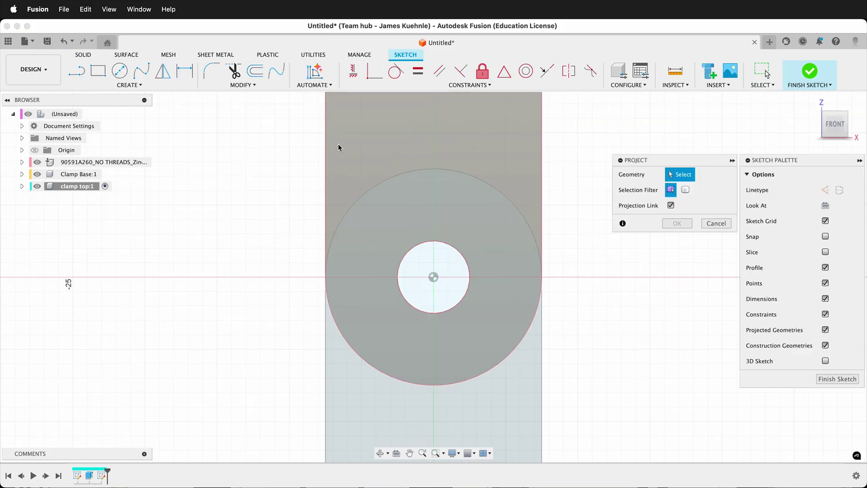
{"action": "left_click", "coordinate": [339, 143]}
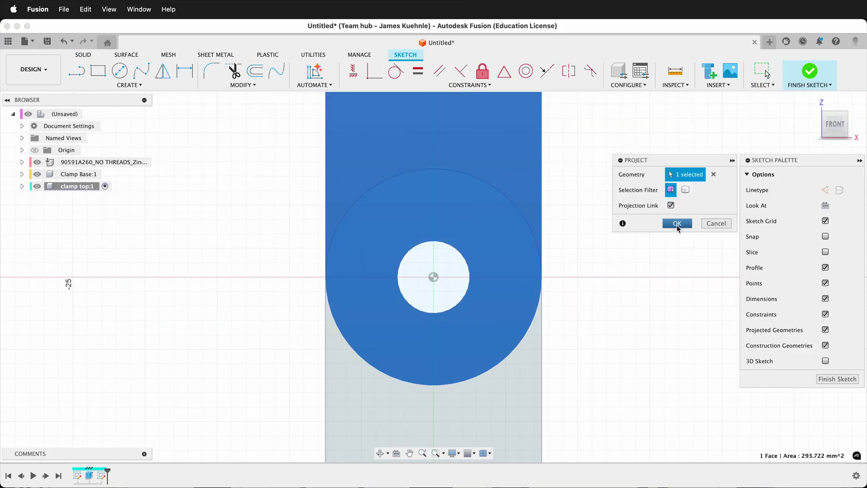
{"action": "left_click", "coordinate": [676, 224]}
Extrude both projected plate profiles 3.1 mm as a new body, starting at an offset from the profile plane.
{"action": "middle_click_drag", "start_coordinate": [669, 263], "coordinate": [670, 264], "text": "shift"}
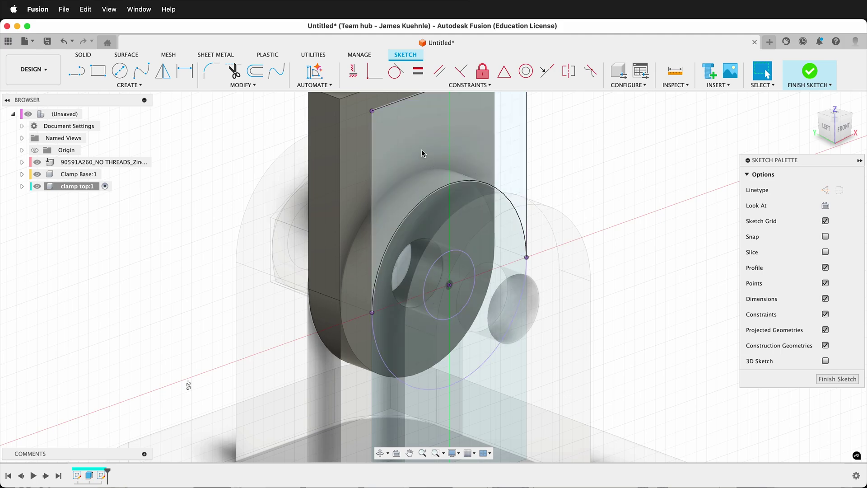
{"action": "key", "text": "e"}
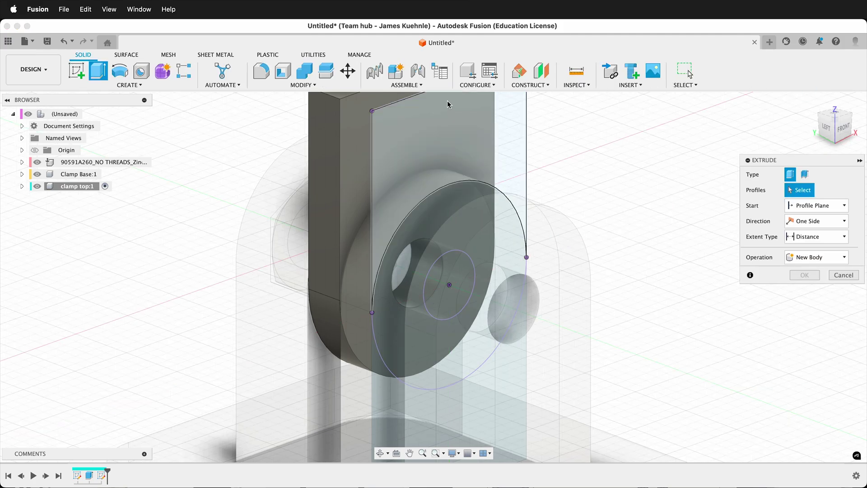
{"action": "left_click", "coordinate": [449, 105]}
{"action": "left_click", "coordinate": [434, 215]}
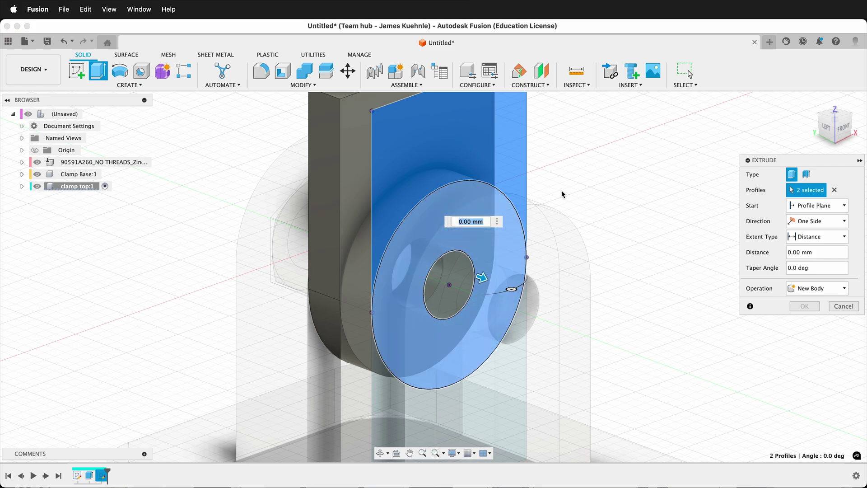
{"action": "type", "text": "3."}
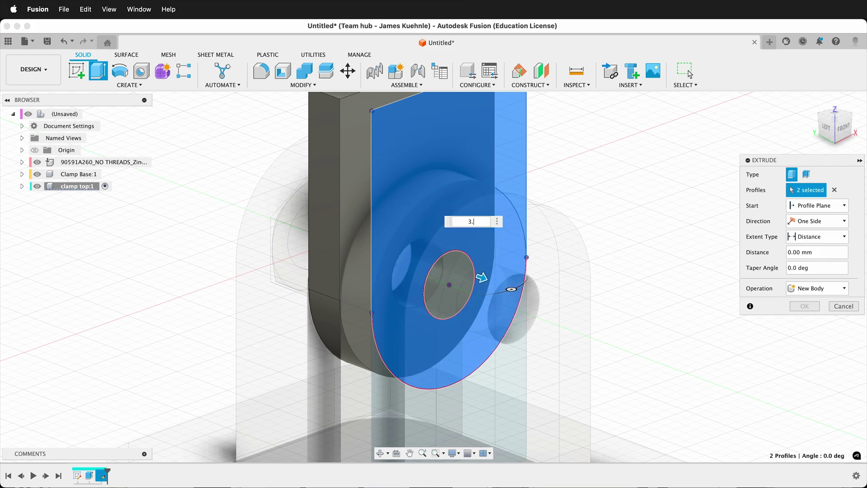
{"action": "type", "text": "1"}
{"action": "left_click", "coordinate": [836, 206]}
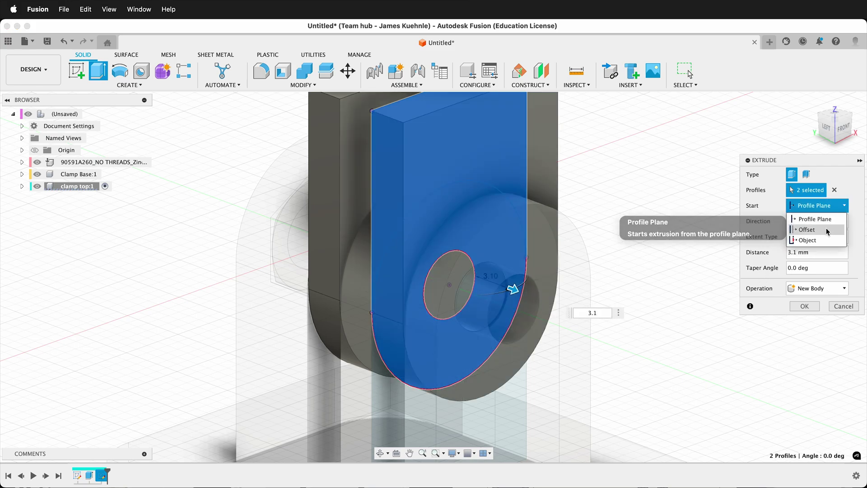
{"action": "left_click", "coordinate": [825, 230]}
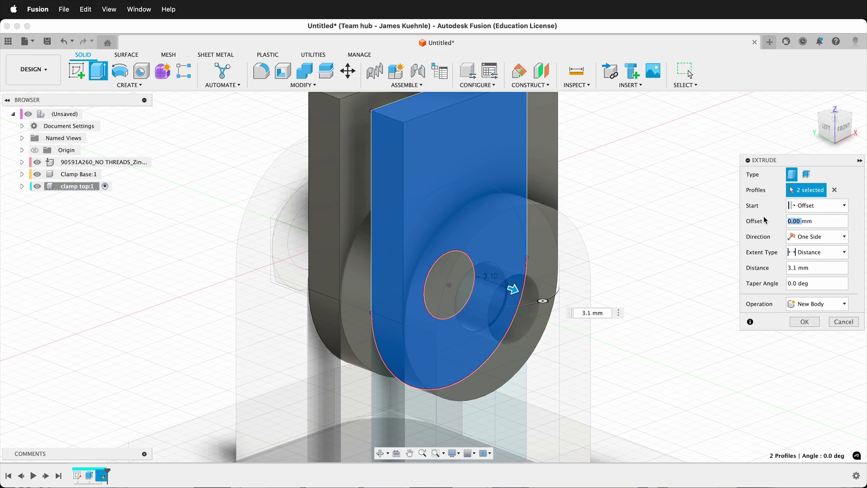
{"action": "type", "text": "-3.1"}
{"action": "key", "text": "Return"}
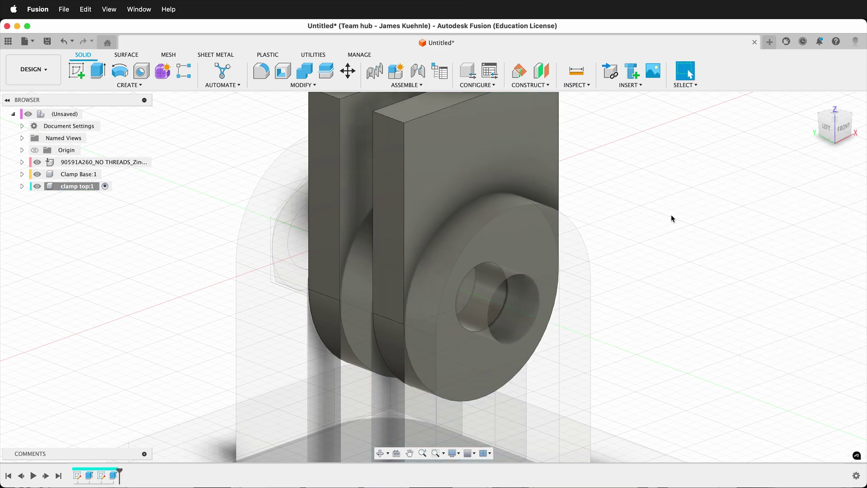
Start a sketch on the upper end face of a clamp top plate and project the Clamp Base's base plate face into it.
{"action": "scroll", "coordinate": [608, 203], "scroll_direction": "down", "scroll_amount": 5}
{"action": "scroll", "coordinate": [608, 203], "scroll_direction": "left", "scroll_amount": 10, "text": "shift"}
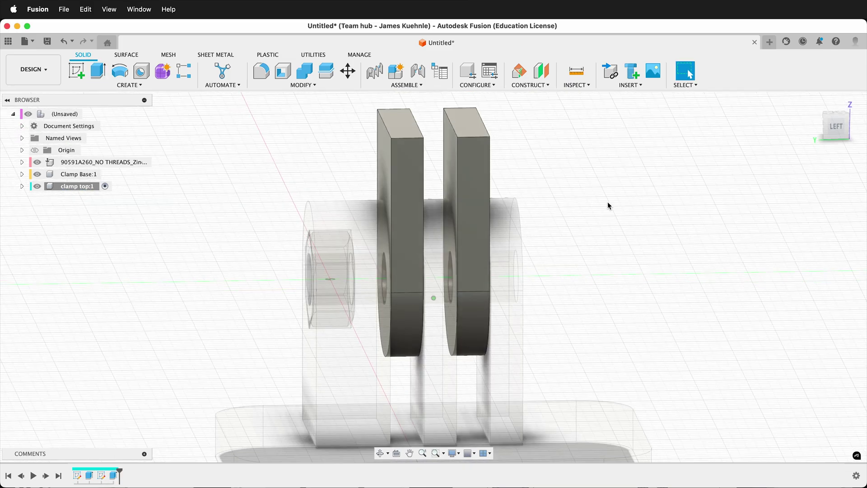
{"action": "scroll", "coordinate": [608, 202], "scroll_direction": "up", "scroll_amount": 8, "text": "shift"}
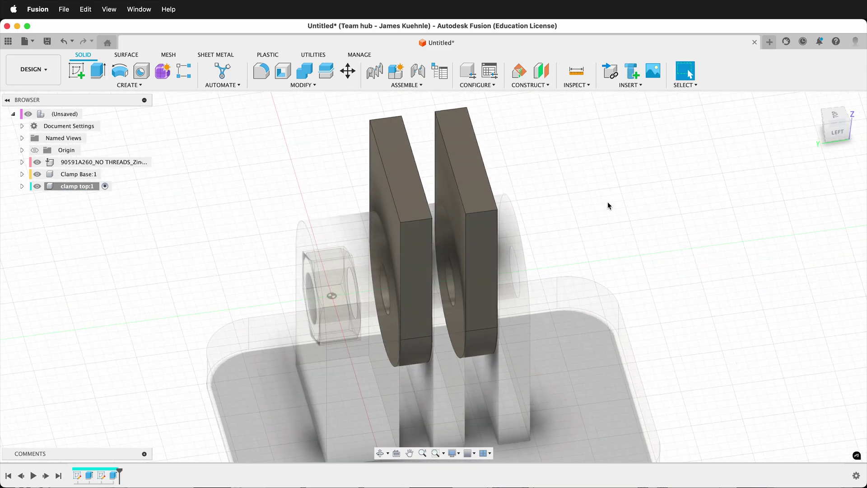
{"action": "left_click", "coordinate": [77, 71]}
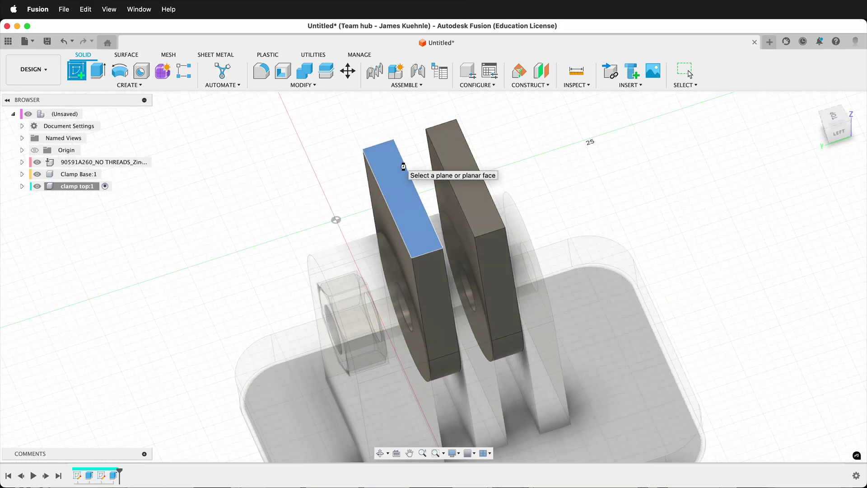
{"action": "left_click", "coordinate": [401, 166]}
{"action": "key", "text": "p"}
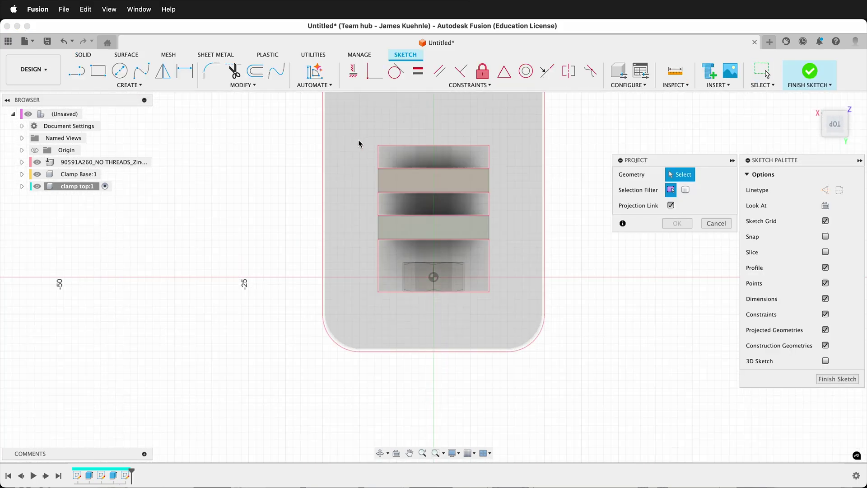
{"action": "left_click", "coordinate": [352, 141]}
{"action": "left_click", "coordinate": [674, 223]}
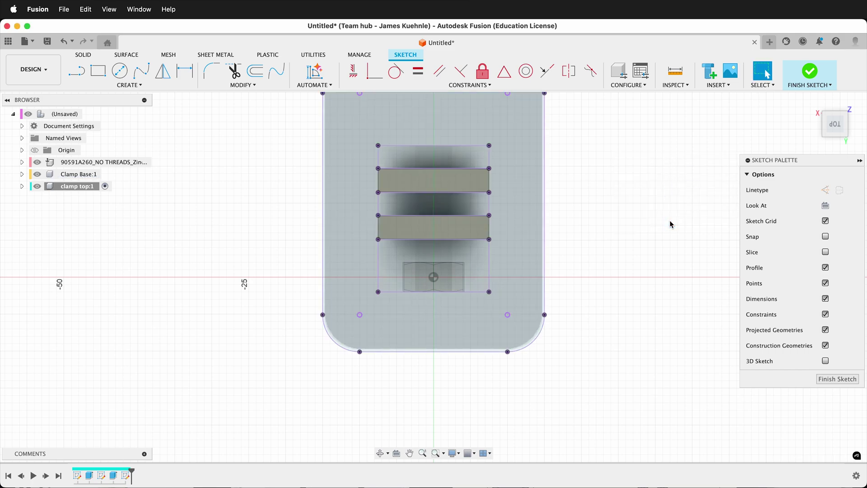
Convert the projected tab outlines inside the rounded base outline to construction lines.
{"action": "key", "text": "r"}
{"action": "mouse_move", "coordinate": [356, 114]}
{"action": "left_mouse_down"}
{"action": "mouse_move", "coordinate": [387, 243]}
{"action": "mouse_move", "coordinate": [441, 291]}
{"action": "mouse_move", "coordinate": [537, 334]}
{"action": "mouse_move", "coordinate": [517, 331]}
{"action": "left_mouse_up"}
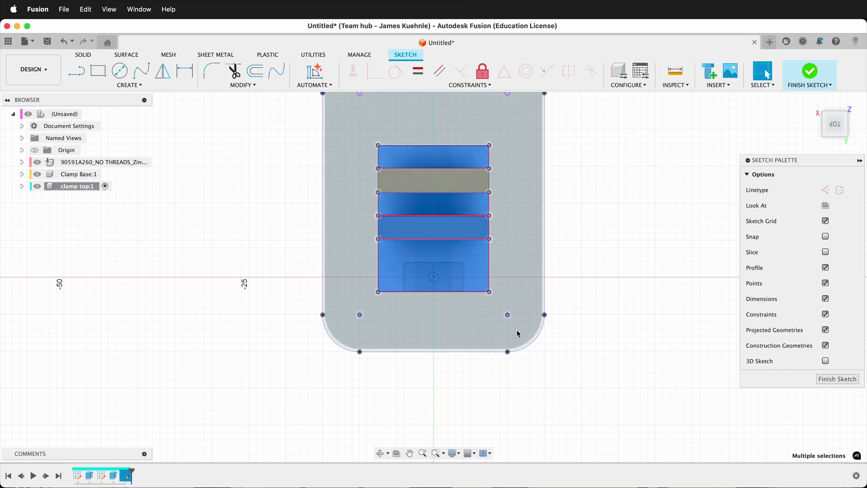
{"action": "key", "text": "x"}
{"action": "left_click", "coordinate": [636, 254]}
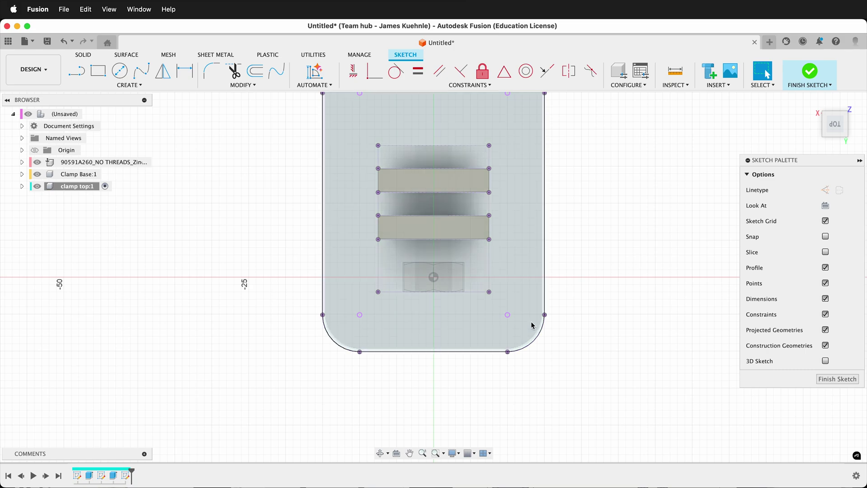
Extrude the rounded base outline 4 mm to form the clamp top's plate.
{"action": "key", "text": "F6"}
{"action": "scroll", "coordinate": [520, 332], "scroll_direction": "down", "scroll_amount": 3}
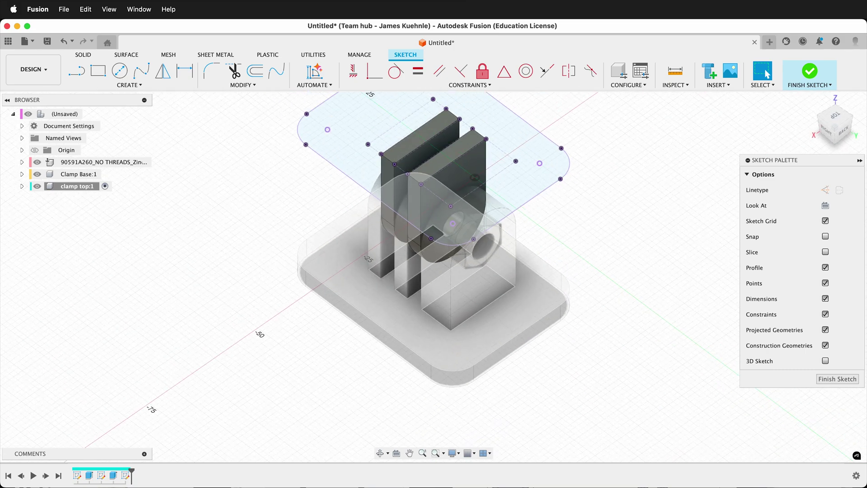
{"action": "type", "text": "e"}
{"action": "type", "text": "4"}
{"action": "key", "text": "Return"}
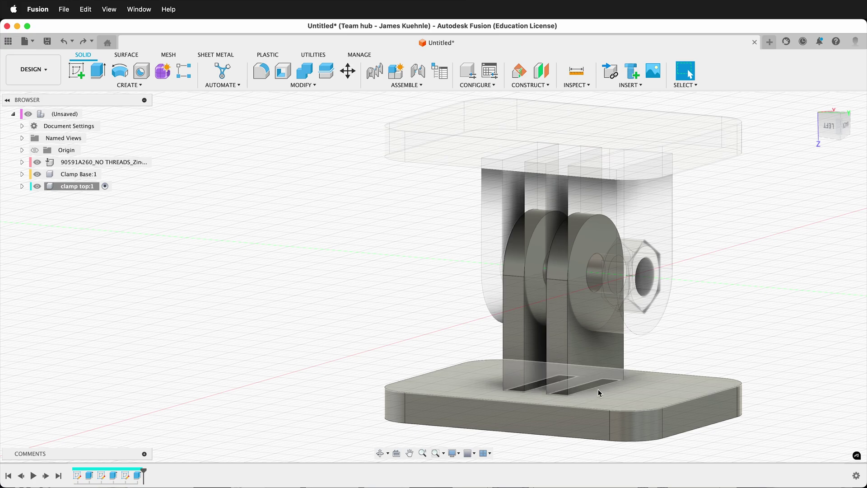
Chamfer the two outer edges where the clamp top's tabs meet its plate with an equal distance of 5 mm.
{"action": "left_click", "coordinate": [595, 387]}
{"action": "middle_click_drag", "start_coordinate": [596, 387], "coordinate": [555, 393], "text": "shift"}
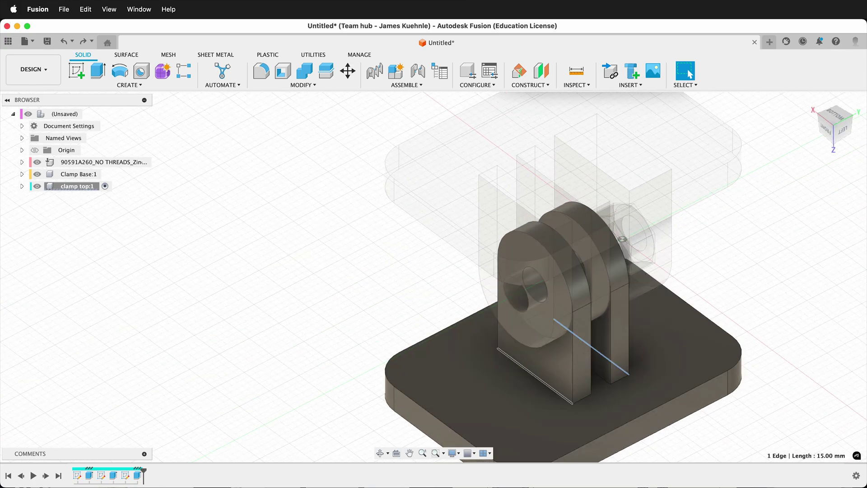
{"action": "left_click", "coordinate": [303, 85]}
{"action": "left_click", "coordinate": [312, 122]}
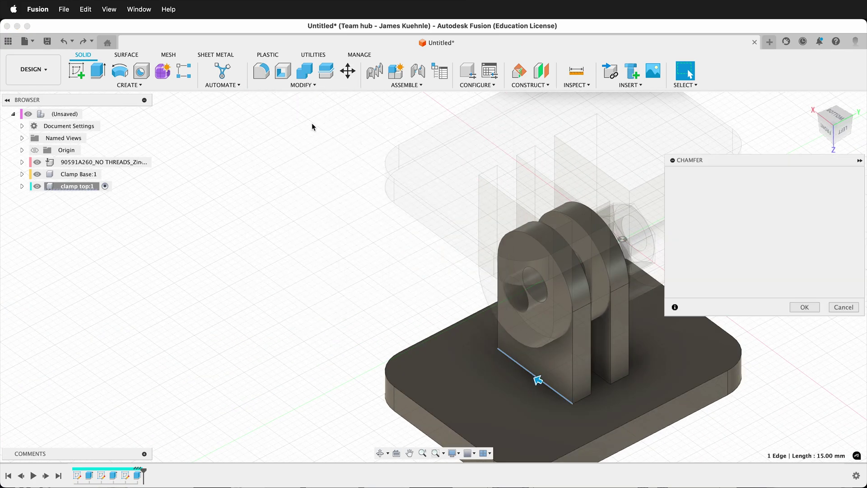
{"action": "middle_click_drag", "start_coordinate": [312, 123], "coordinate": [542, 312], "text": "shift"}
{"action": "left_click", "coordinate": [577, 392]}
{"action": "type", "text": "3"}
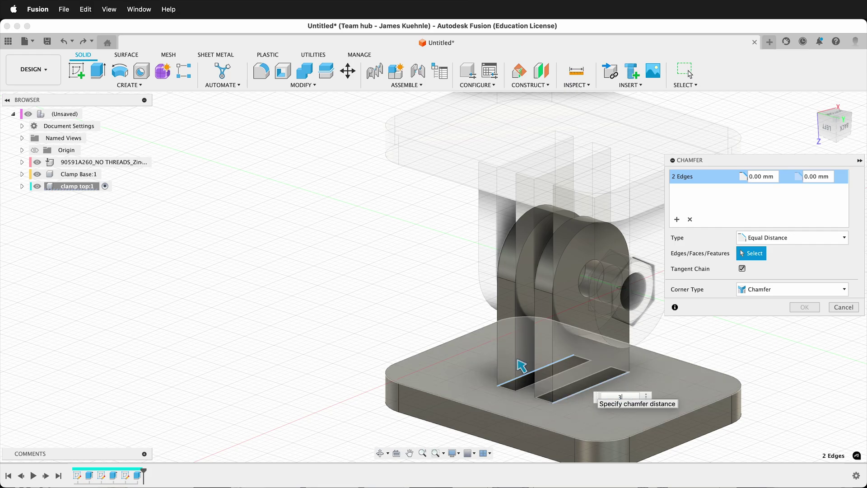
{"action": "middle_click_drag", "start_coordinate": [513, 352], "coordinate": [510, 369], "text": "shift"}
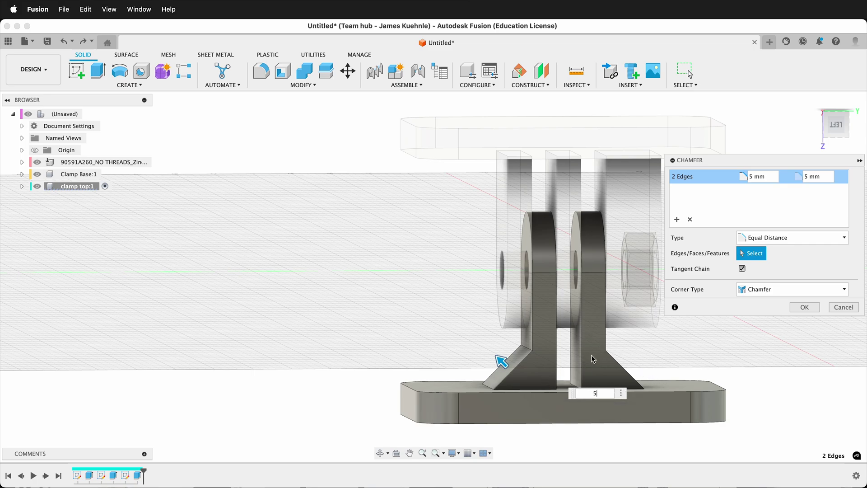
{"action": "left_click", "coordinate": [806, 307]}
{"action": "middle_click_drag", "start_coordinate": [806, 307], "coordinate": [651, 336], "text": "shift"}
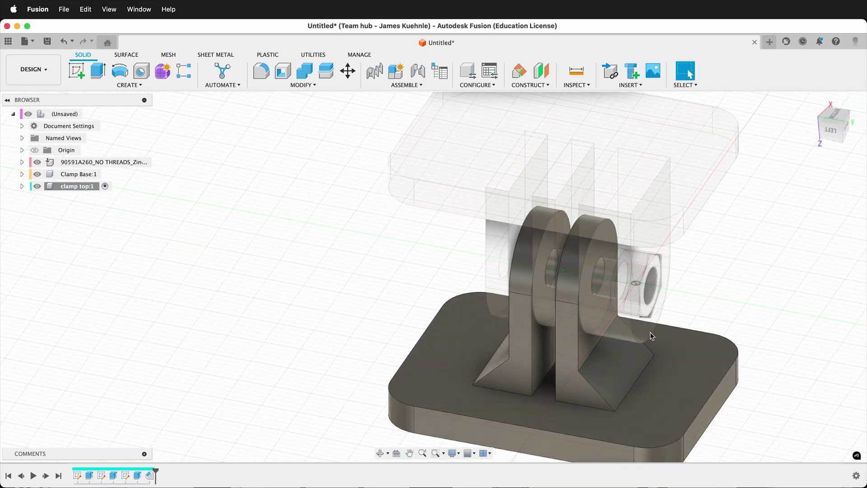
Chamfer the remaining five edges around the bases of the clamp top's tabs with an equal distance of 1 mm.
{"action": "left_click", "coordinate": [305, 86]}
{"action": "left_click", "coordinate": [295, 117]}
{"action": "left_click", "coordinate": [519, 393]}
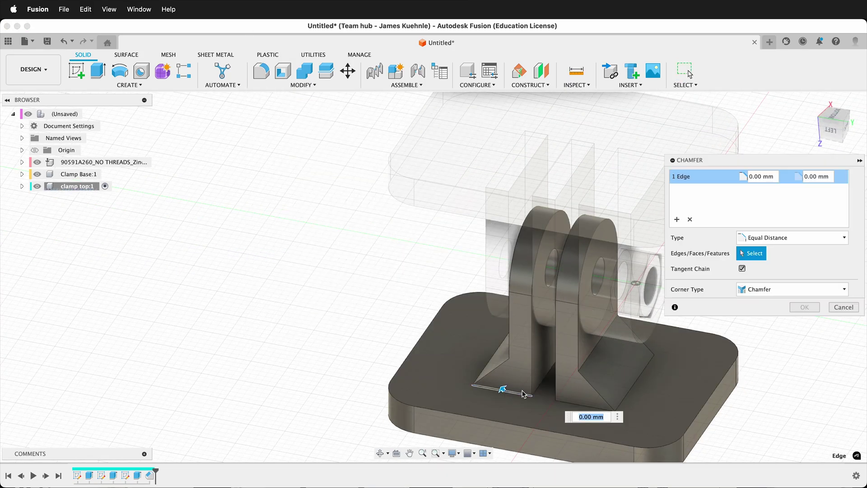
{"action": "left_click", "coordinate": [540, 384]}
{"action": "left_click", "coordinate": [560, 400]}
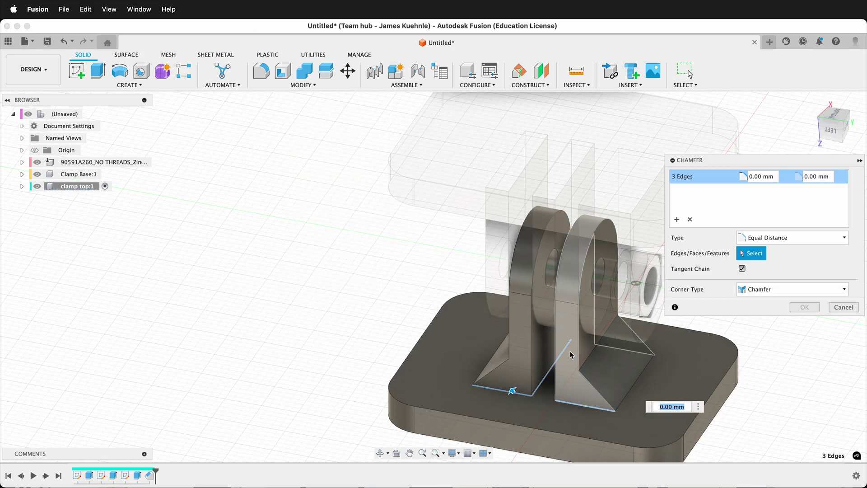
{"action": "middle_click_drag", "start_coordinate": [571, 353], "coordinate": [570, 351], "text": "shift"}
{"action": "left_click", "coordinate": [524, 404]}
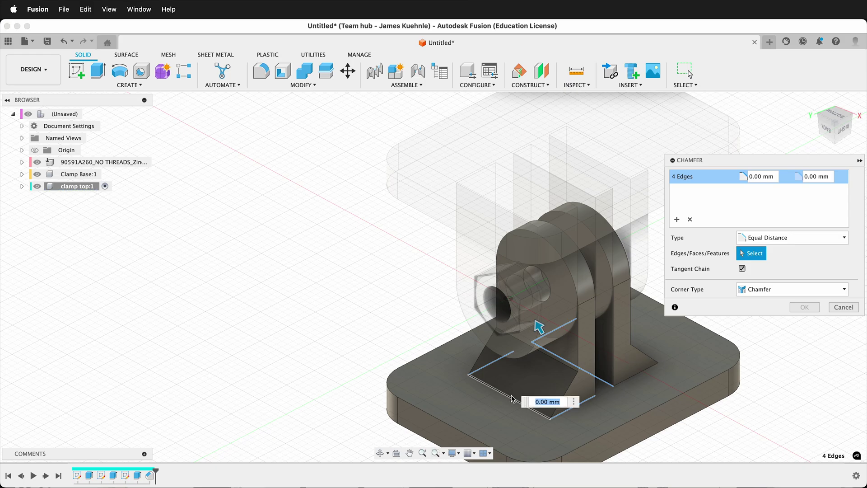
{"action": "middle_click_drag", "start_coordinate": [524, 404], "coordinate": [598, 385], "text": "shift"}
{"action": "left_click", "coordinate": [534, 389]}
{"action": "type", "text": "1"}
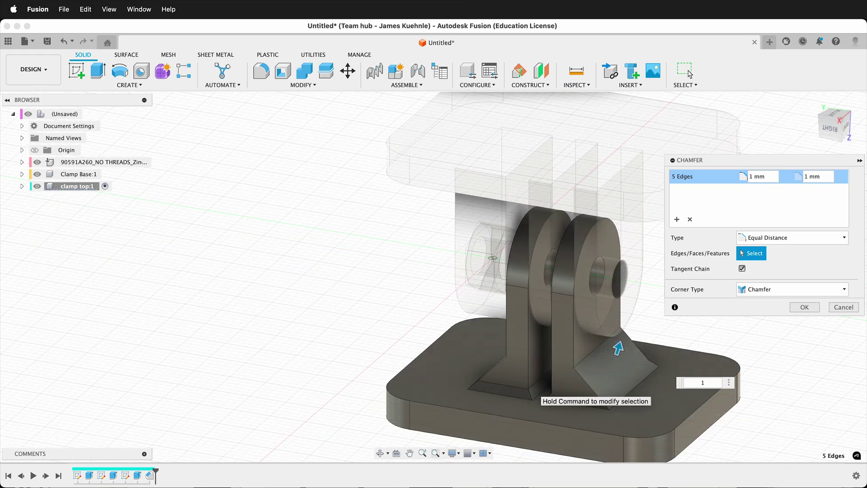
{"action": "middle_click_drag", "start_coordinate": [465, 359], "coordinate": [464, 355], "text": "shift"}
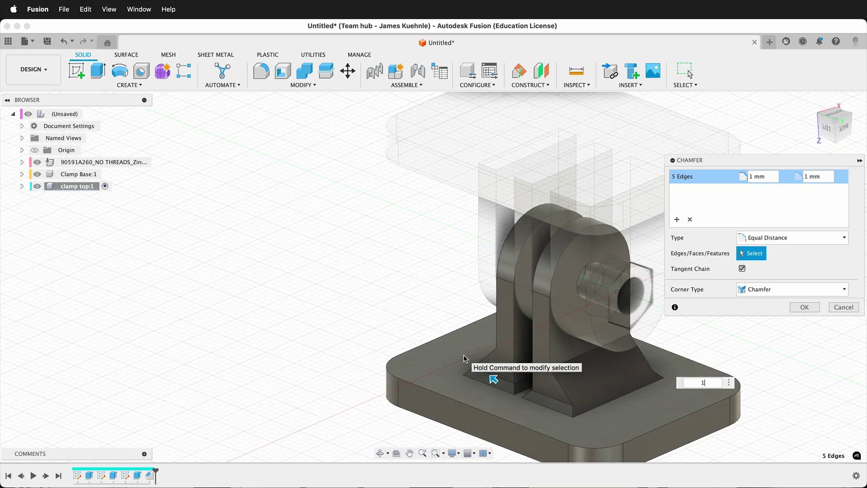
{"action": "left_click", "coordinate": [814, 310]}
Hide the Clamp Base and the hex nut component so only the clamp top is shown.
{"action": "scroll", "coordinate": [470, 288], "scroll_direction": "down", "scroll_amount": 2}
{"action": "middle_click_drag", "start_coordinate": [471, 288], "coordinate": [470, 289], "text": "shift"}
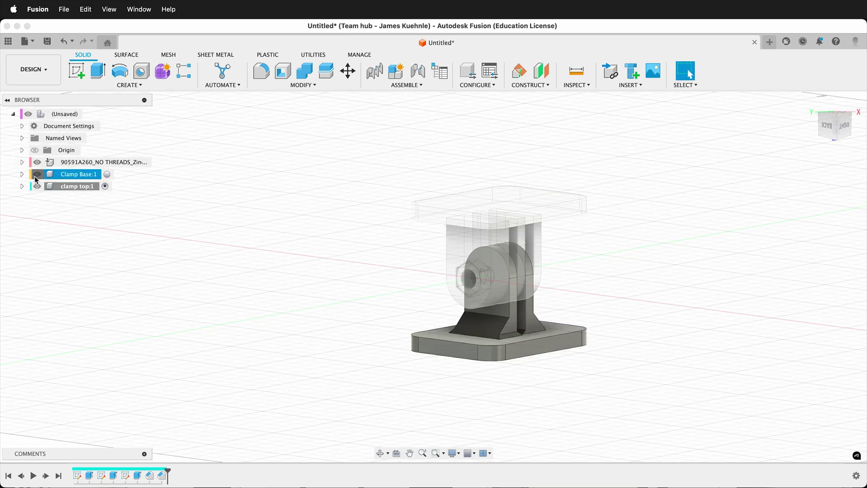
{"action": "left_click", "coordinate": [36, 175]}
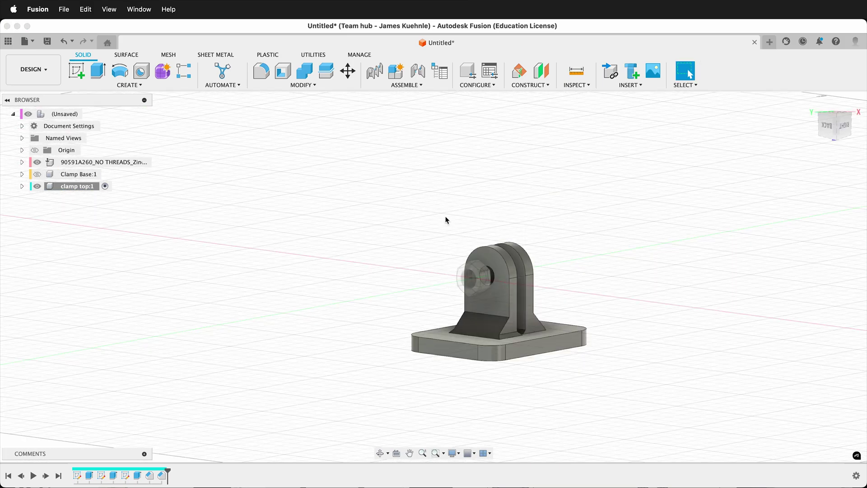
{"action": "left_click", "coordinate": [37, 161]}
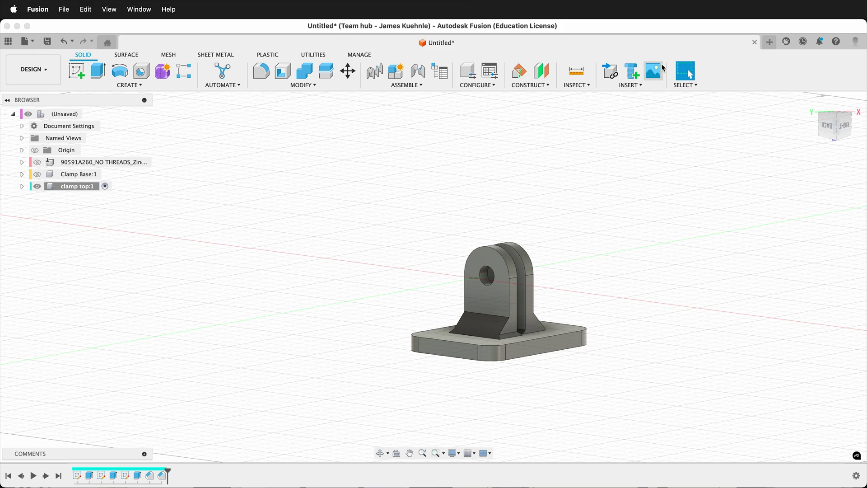
Select all clamp top edges with a window using Select Edge Priority and fillet them with a 0.5 mm radius.
{"action": "left_click", "coordinate": [689, 86]}
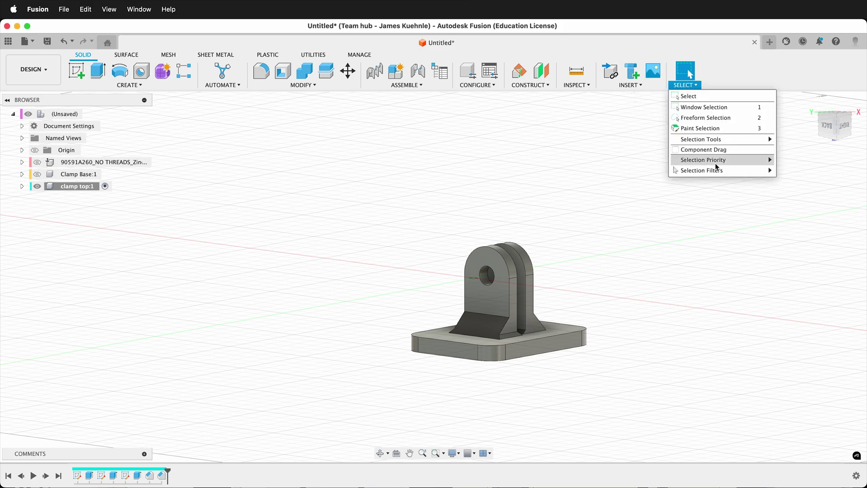
{"action": "mouse_move", "coordinate": [721, 163]}
{"action": "left_click", "coordinate": [602, 180]}
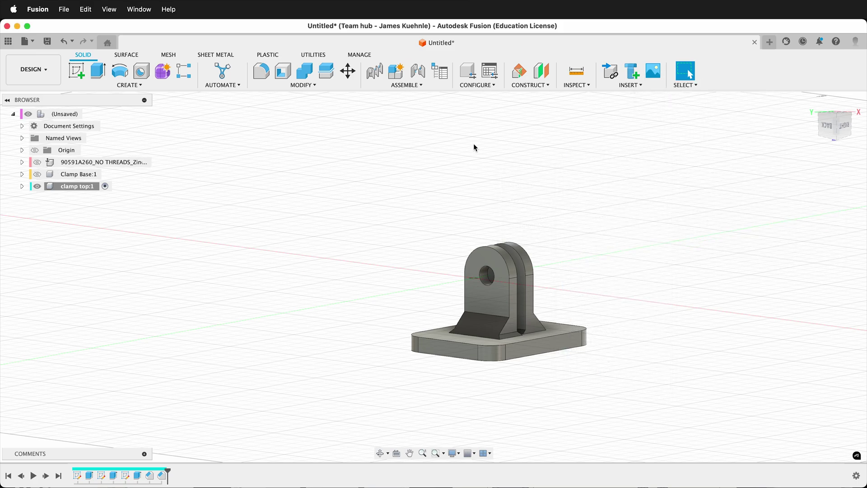
{"action": "left_click_drag", "start_coordinate": [337, 156], "coordinate": [672, 414]}
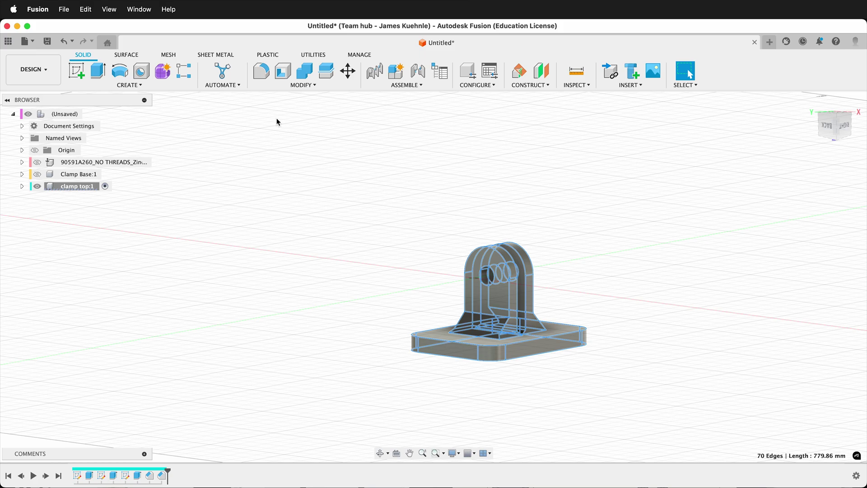
{"action": "left_click", "coordinate": [261, 70]}
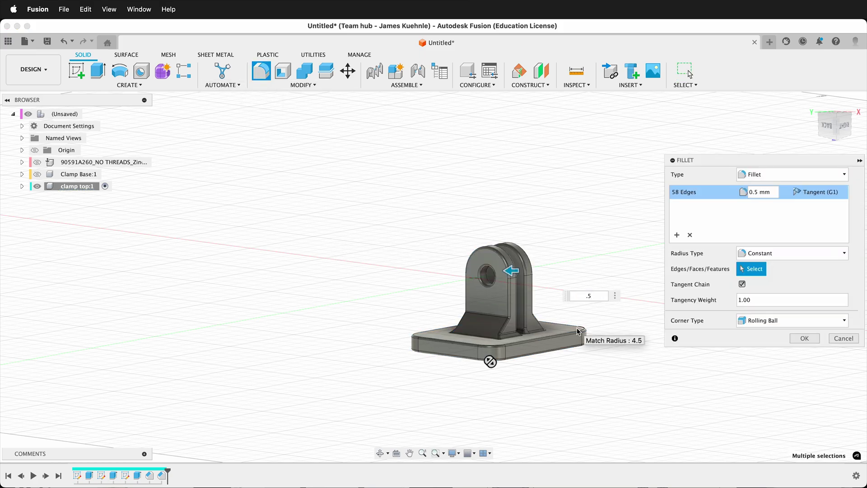
{"action": "scroll", "coordinate": [577, 331], "scroll_direction": "up", "scroll_amount": 5}
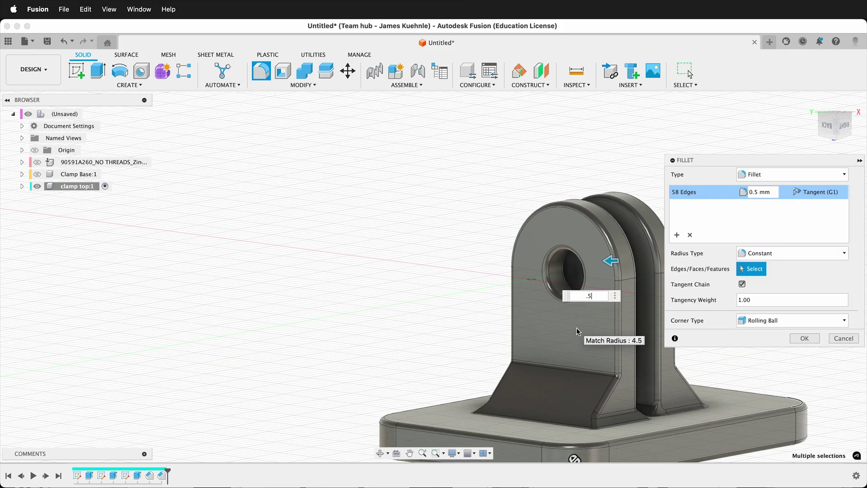
{"action": "left_click", "coordinate": [807, 343]}
Activate the Clamp Base component, hide the clamp top and show the Clamp Base.
{"action": "scroll", "coordinate": [441, 225], "scroll_direction": "down", "scroll_amount": 3}
{"action": "scroll", "coordinate": [441, 225], "scroll_direction": "right", "scroll_amount": 10, "text": "shift"}
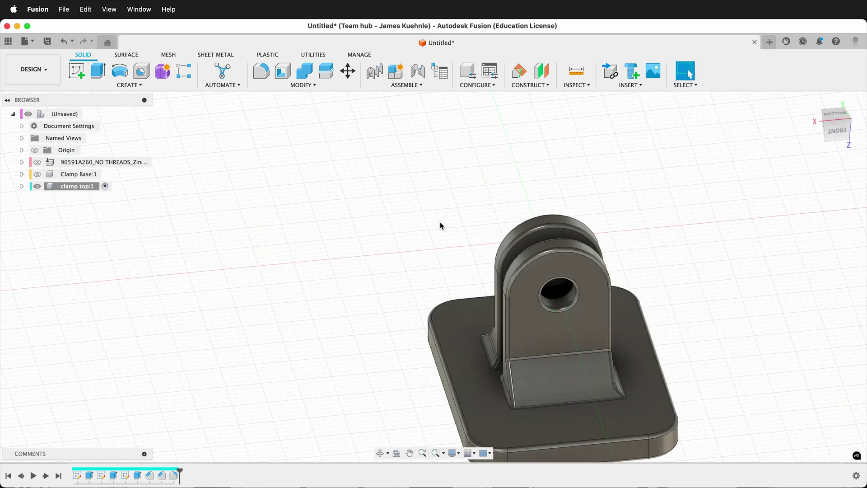
{"action": "scroll", "coordinate": [440, 222], "scroll_direction": "up", "scroll_amount": 10, "text": "shift"}
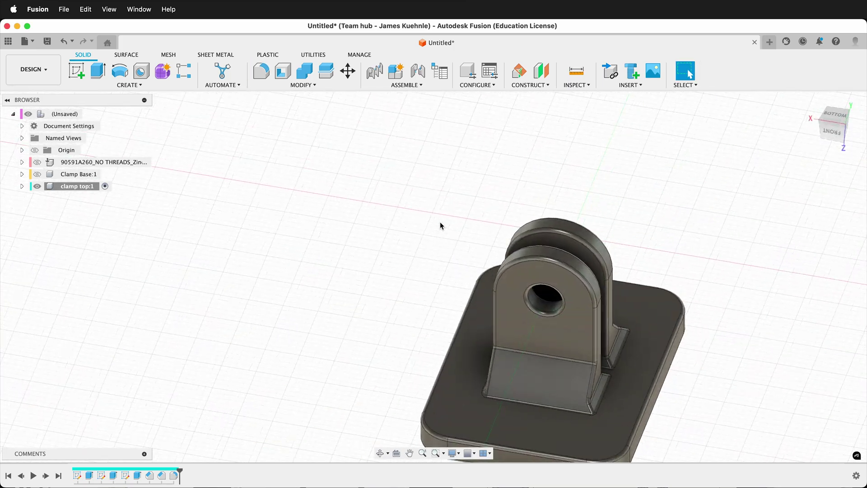
{"action": "scroll", "coordinate": [440, 222], "scroll_direction": "up", "scroll_amount": 5, "text": "shift"}
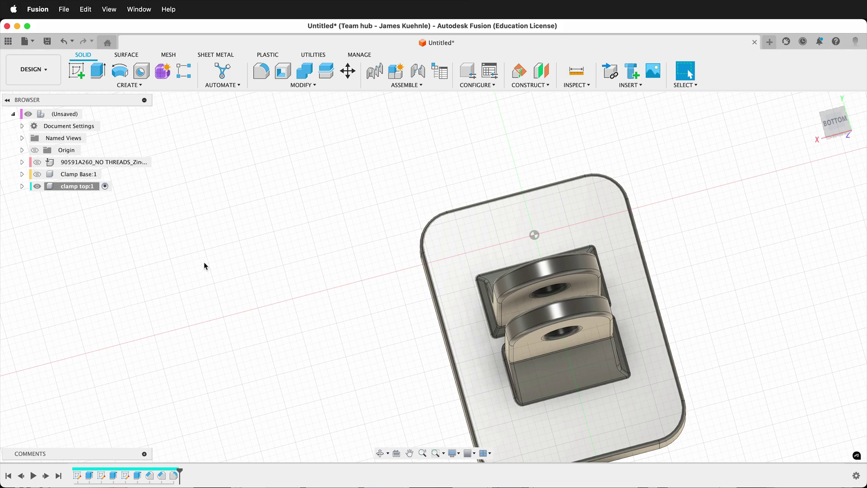
{"action": "left_click", "coordinate": [109, 175]}
{"action": "left_click", "coordinate": [38, 187]}
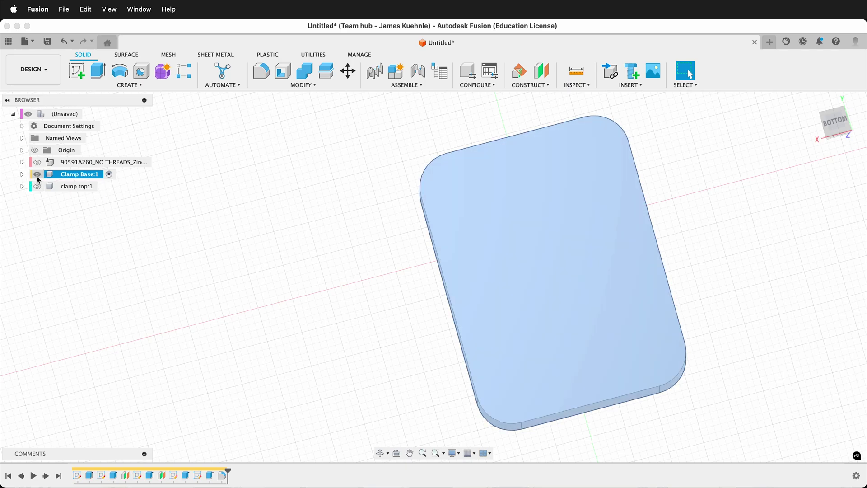
{"action": "scroll", "coordinate": [227, 297], "scroll_direction": "down", "scroll_amount": 15, "text": "shift"}
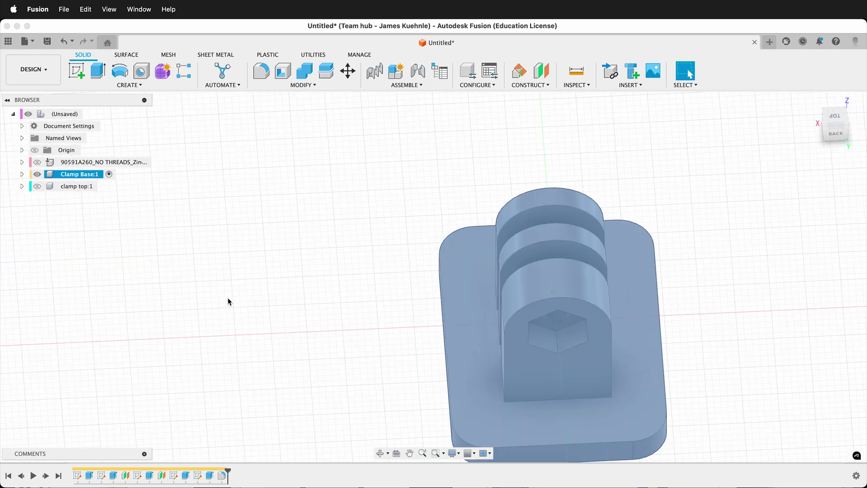
{"action": "scroll", "coordinate": [228, 297], "scroll_direction": "up", "scroll_amount": 5, "text": "shift"}
{"action": "left_click", "coordinate": [329, 330]}
Chamfer the two outermost edges where the Clamp Base's end tabs meet its plate with an equal distance of 10 mm.
{"action": "scroll", "coordinate": [348, 330], "scroll_direction": "down", "scroll_amount": 8, "text": "shift"}
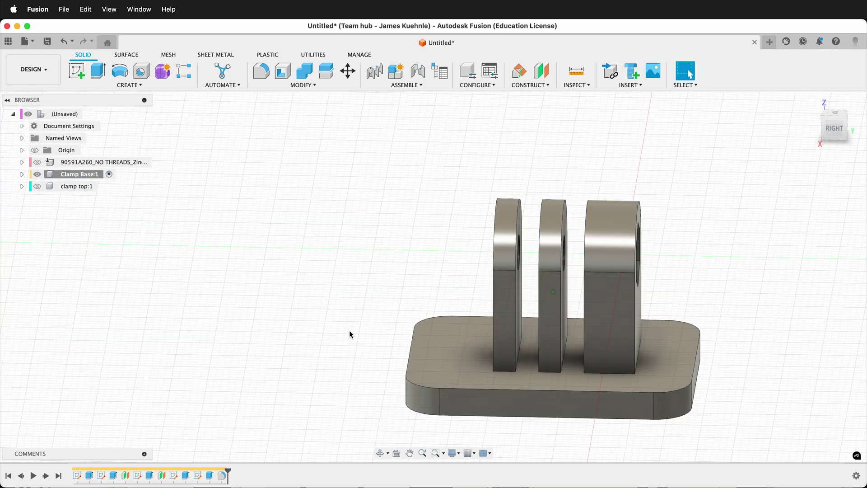
{"action": "left_click", "coordinate": [302, 85]}
{"action": "left_click", "coordinate": [281, 118]}
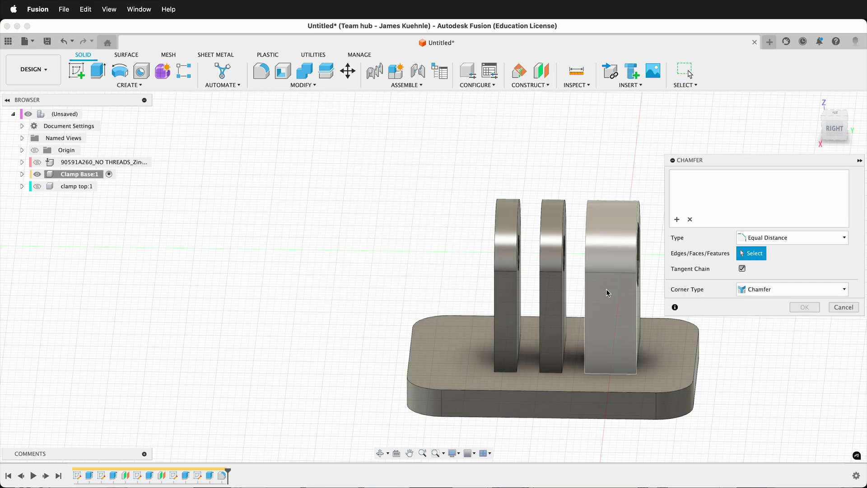
{"action": "scroll", "coordinate": [606, 289], "scroll_direction": "up", "scroll_amount": 5, "text": "shift"}
{"action": "left_click", "coordinate": [641, 360]}
{"action": "scroll", "coordinate": [632, 357], "scroll_direction": "up", "scroll_amount": 5, "text": "shift"}
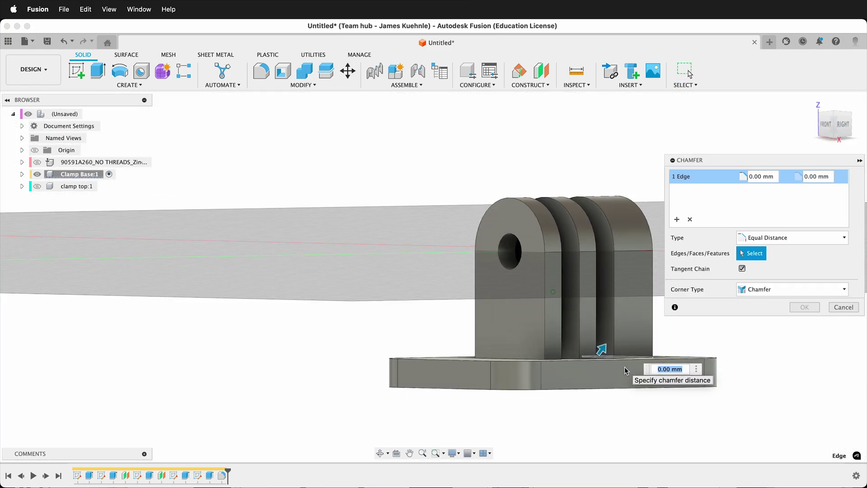
{"action": "left_click", "coordinate": [528, 381]}
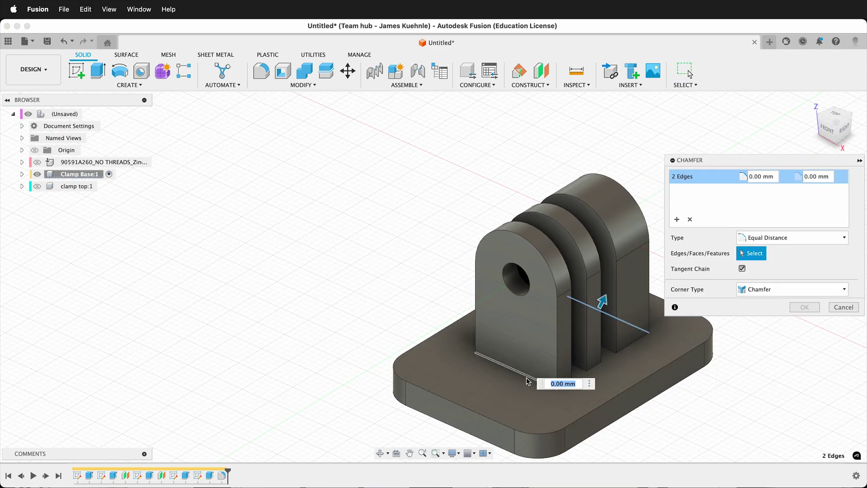
{"action": "type", "text": "10"}
{"action": "key", "text": "Return"}
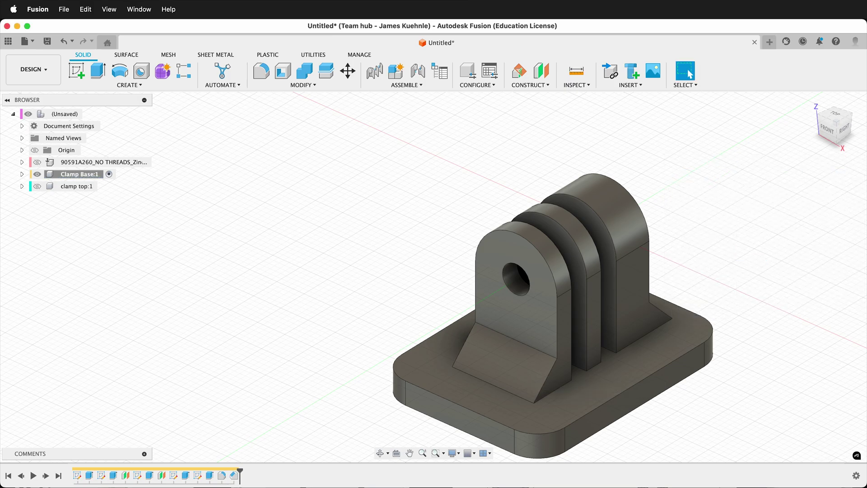
Chamfer the remaining ten edges around the bases of the Clamp Base's three tabs with an equal distance of 1 mm.
{"action": "left_click", "coordinate": [301, 85]}
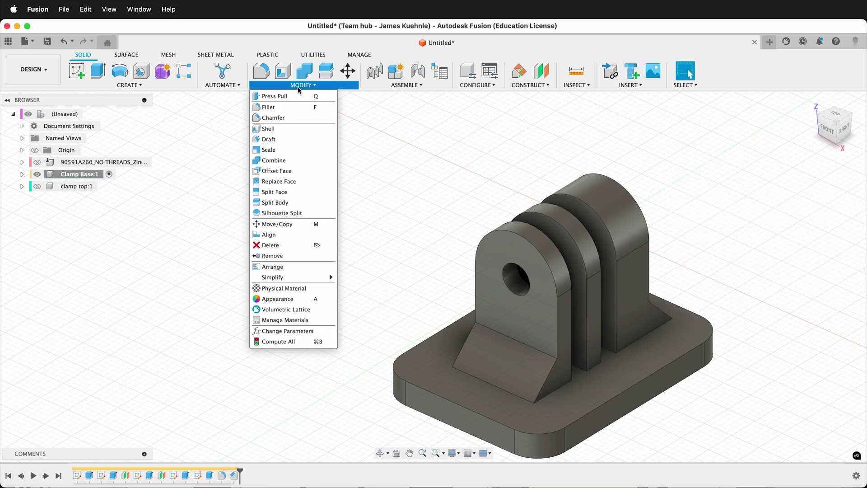
{"action": "left_click", "coordinate": [271, 117]}
{"action": "scroll", "coordinate": [430, 349], "scroll_direction": "up", "scroll_amount": 3, "text": "shift"}
{"action": "left_click", "coordinate": [489, 367]}
{"action": "left_click", "coordinate": [513, 359]}
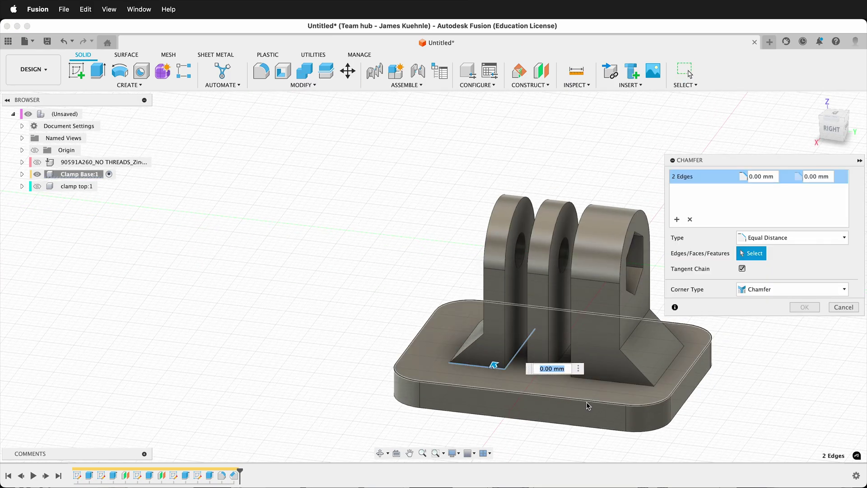
{"action": "left_click", "coordinate": [592, 380]}
{"action": "left_click", "coordinate": [568, 348]}
{"action": "left_click", "coordinate": [537, 374]}
{"action": "scroll", "coordinate": [538, 375], "scroll_direction": "left", "scroll_amount": 10, "text": "shift"}
{"action": "left_click", "coordinate": [604, 358]}
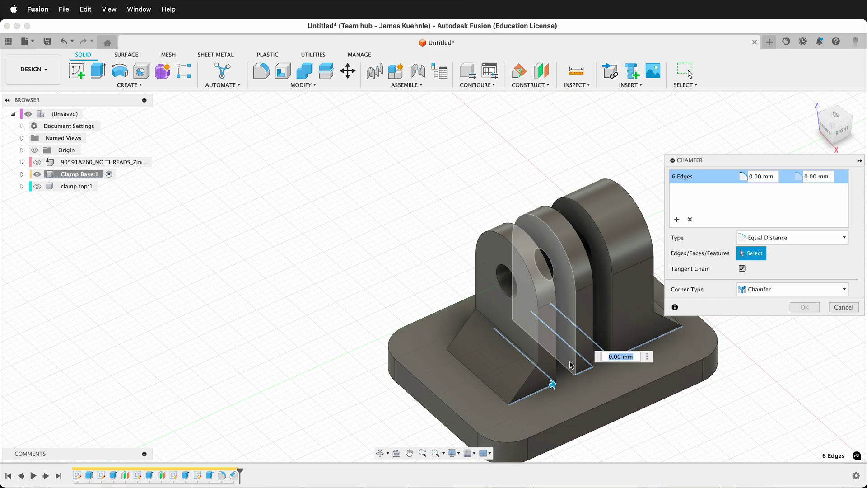
{"action": "left_click", "coordinate": [570, 364]}
{"action": "scroll", "coordinate": [567, 367], "scroll_direction": "left", "scroll_amount": 10, "text": "shift"}
{"action": "left_click", "coordinate": [496, 365]}
{"action": "left_click", "coordinate": [530, 374]}
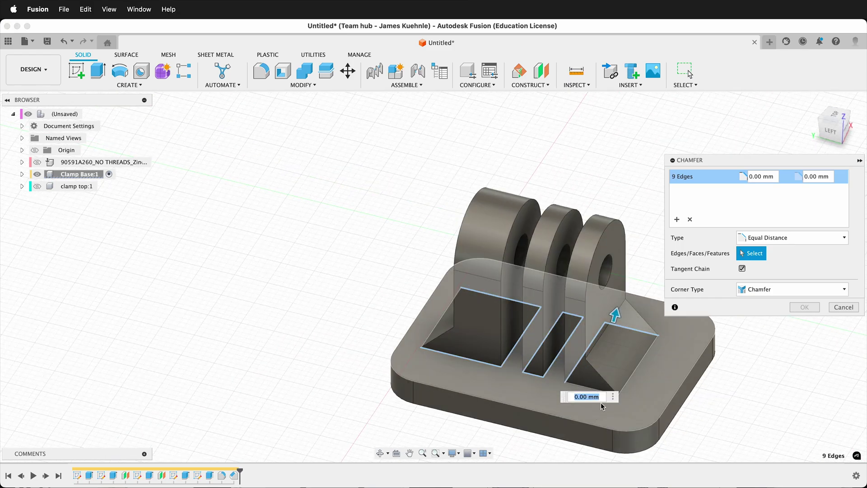
{"action": "left_click", "coordinate": [597, 390]}
{"action": "key", "text": "Return"}
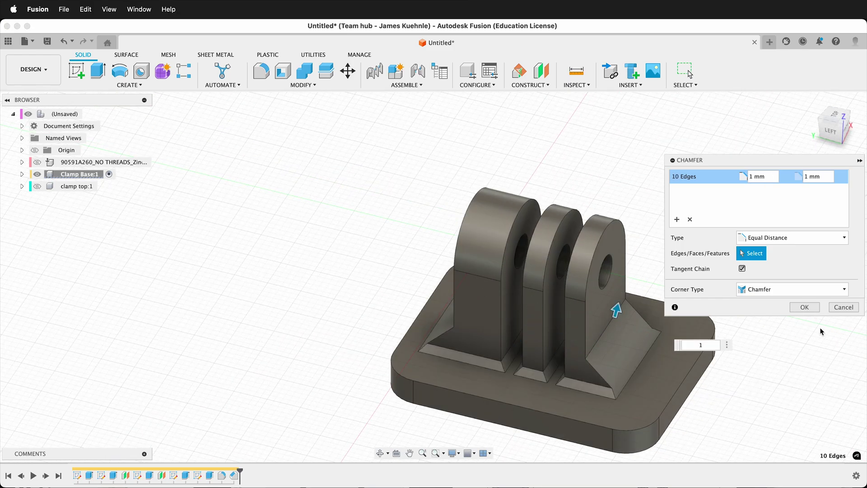
{"action": "left_click", "coordinate": [804, 307]}
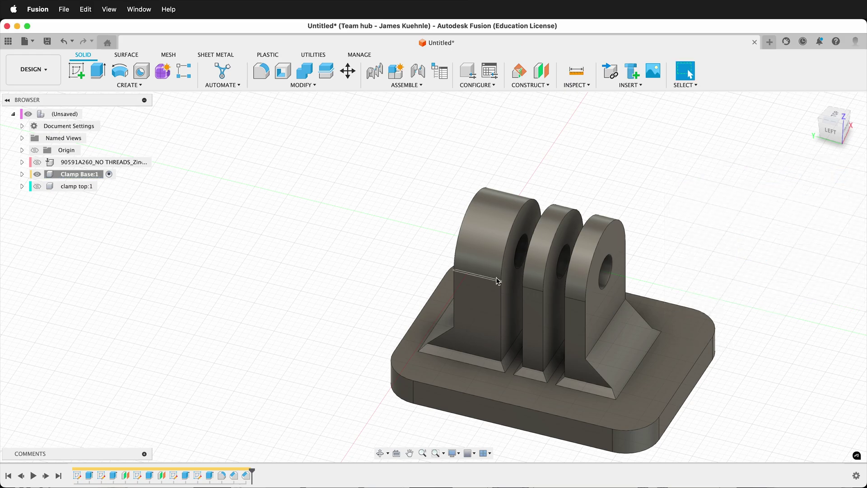
Window-select the entire Clamp Base and fillet its edges with a constant 0.5 mm radius.
{"action": "scroll", "coordinate": [496, 281], "scroll_direction": "down", "scroll_amount": 2}
{"action": "left_click", "coordinate": [681, 86]}
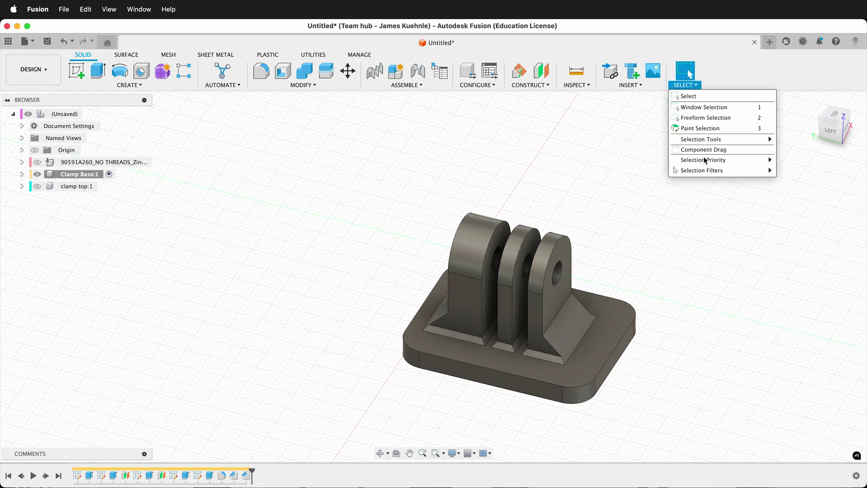
{"action": "mouse_move", "coordinate": [712, 160]}
{"action": "left_click", "coordinate": [622, 174]}
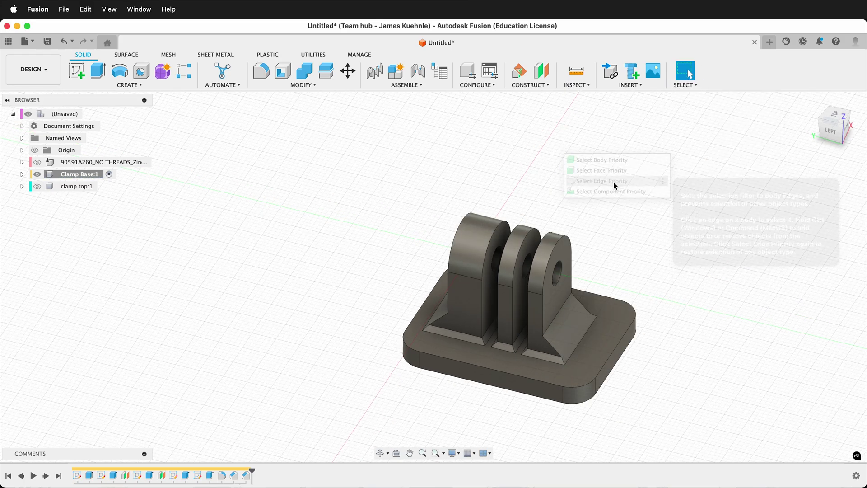
{"action": "left_click_drag", "start_coordinate": [350, 184], "coordinate": [718, 438]}
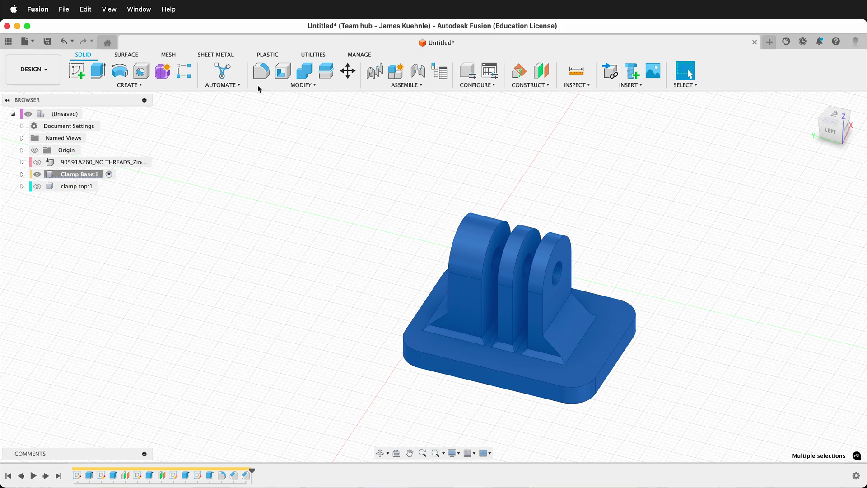
{"action": "left_click", "coordinate": [261, 72]}
{"action": "type", "text": ".5"}
{"action": "key", "text": "Return"}
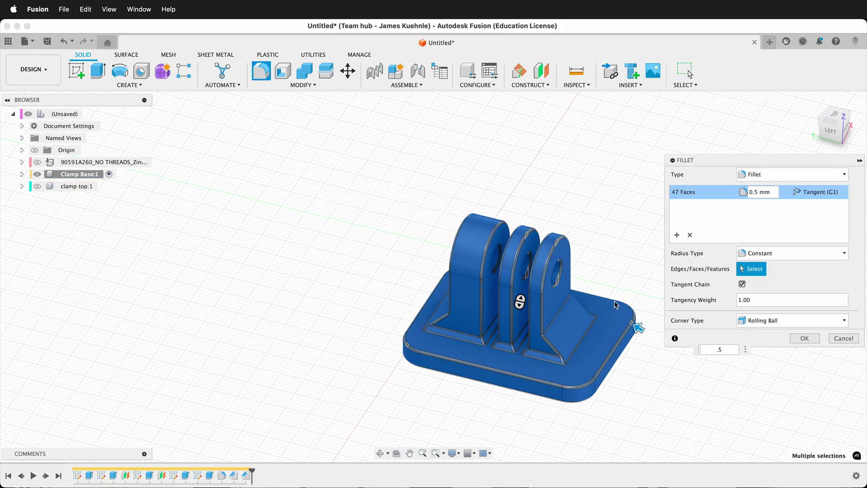
{"action": "left_click", "coordinate": [811, 342]}
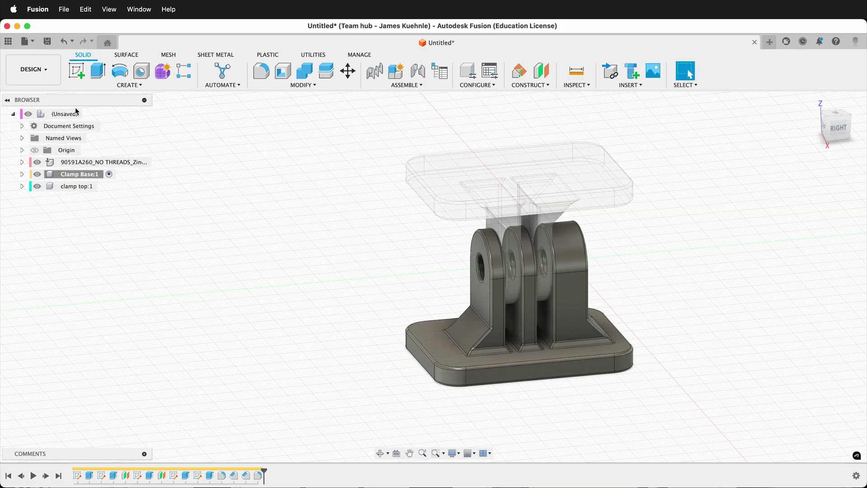
Activate the top-level assembly component.
{"action": "double_click", "coordinate": [76, 116]}
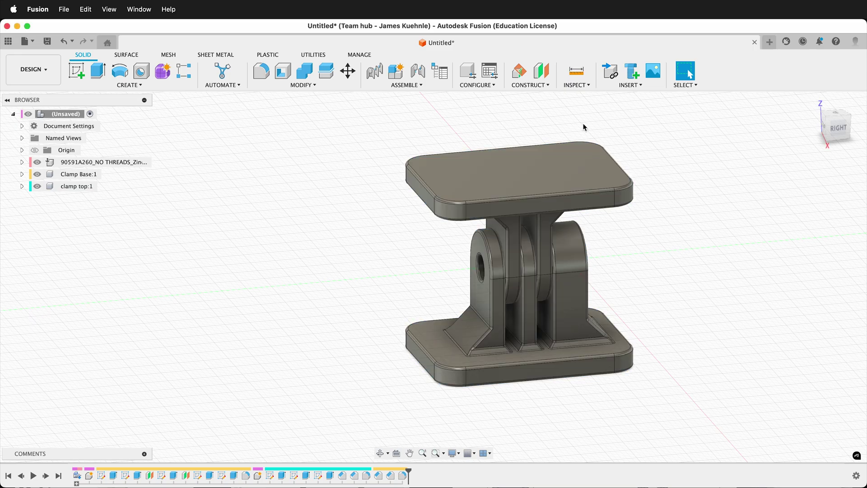
Turn on the component color display so each part of the clamp assembly has its own color.
{"action": "left_click", "coordinate": [573, 85]}
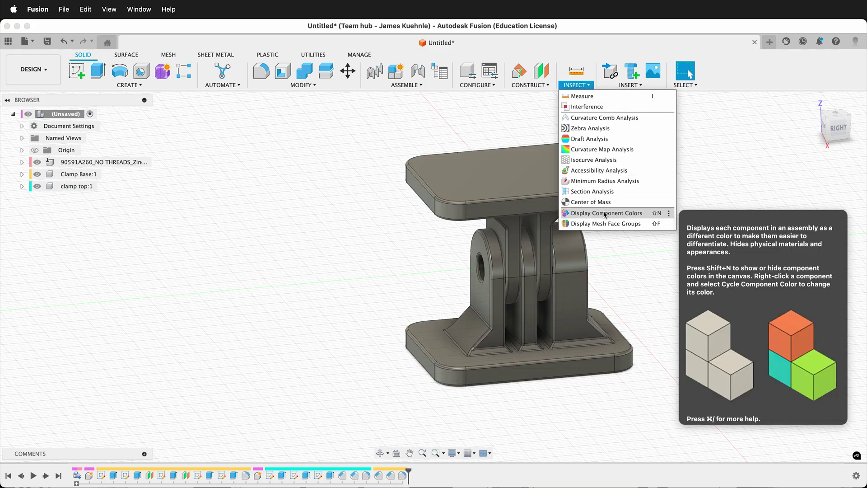
{"action": "left_click", "coordinate": [605, 213]}
{"action": "middle_click_drag", "start_coordinate": [642, 327], "coordinate": [636, 318], "text": "shift"}
{"action": "scroll", "coordinate": [636, 318], "scroll_direction": "up", "scroll_amount": 5}
{"action": "scroll", "coordinate": [635, 317], "scroll_direction": "right", "scroll_amount": 5, "text": "shift"}
{"action": "scroll", "coordinate": [635, 317], "scroll_direction": "down", "scroll_amount": 5}
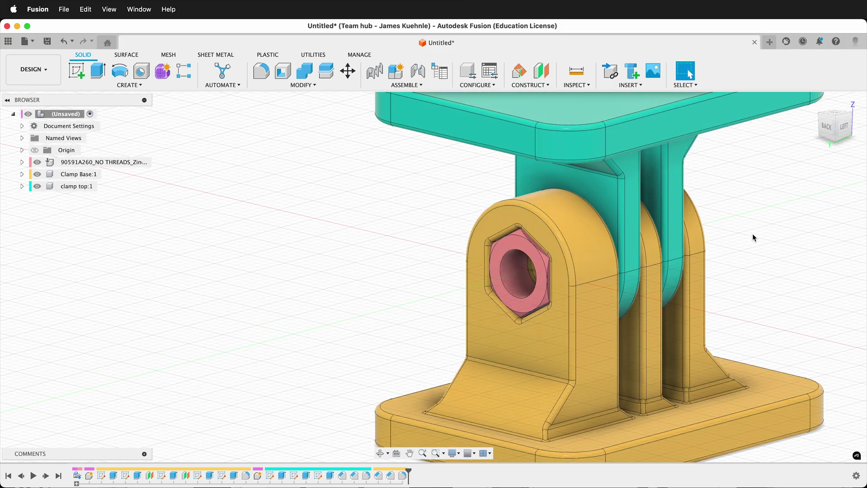
{"action": "scroll", "coordinate": [753, 237], "scroll_direction": "down", "scroll_amount": 3}
{"action": "scroll", "coordinate": [753, 237], "scroll_direction": "left", "scroll_amount": 8, "text": "shift"}
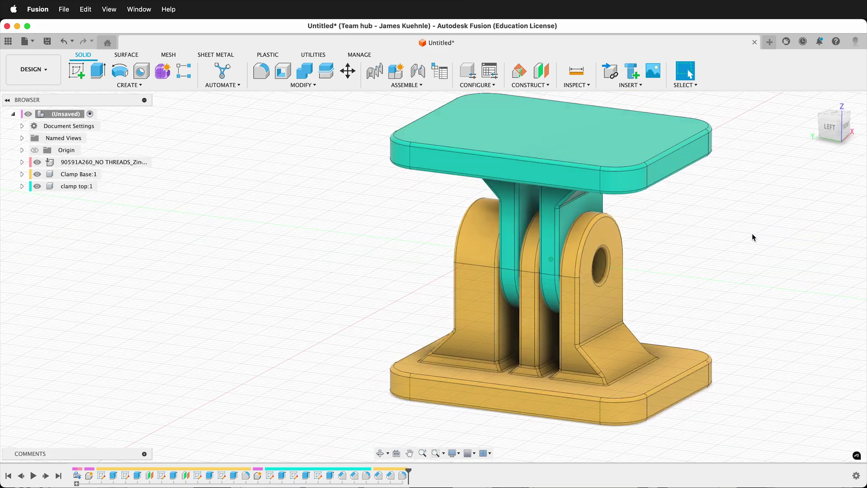
{"action": "scroll", "coordinate": [753, 237], "scroll_direction": "left", "scroll_amount": 3, "text": "shift"}
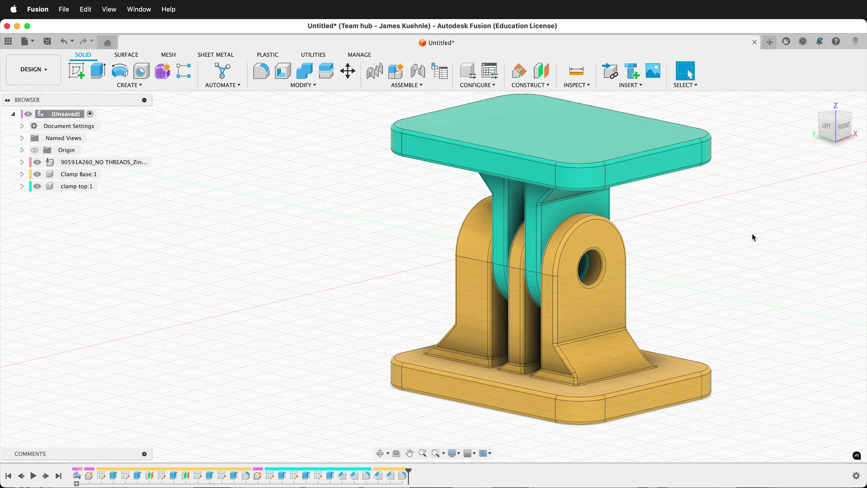
{"action": "scroll", "coordinate": [753, 237], "scroll_direction": "down", "scroll_amount": 3}
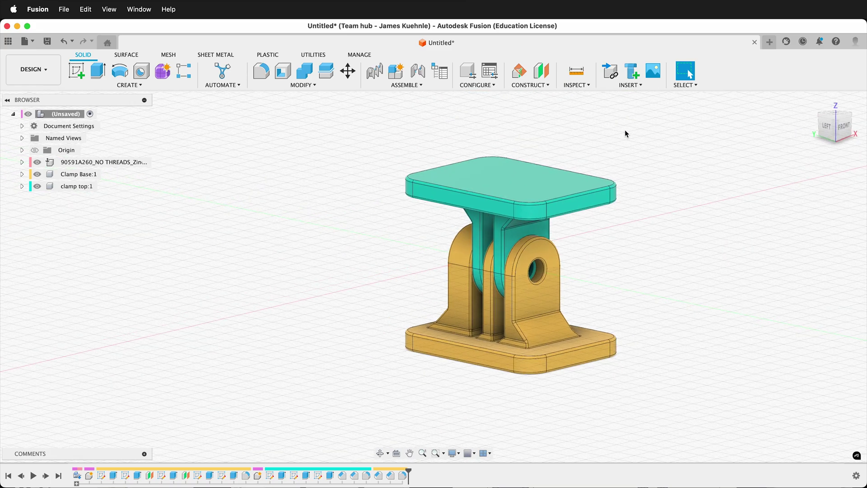
Open the McMaster-Carr component catalog and filter its screws to metric with thread size M5.
{"action": "left_click", "coordinate": [623, 87]}
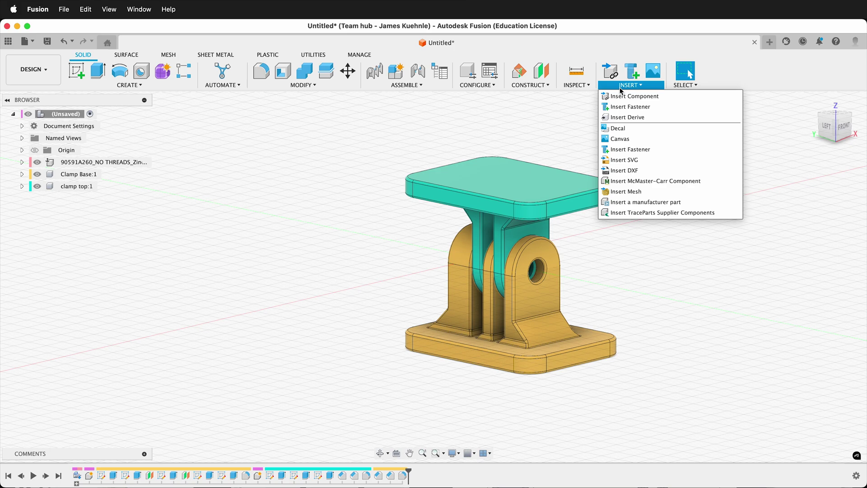
{"action": "left_click", "coordinate": [639, 181]}
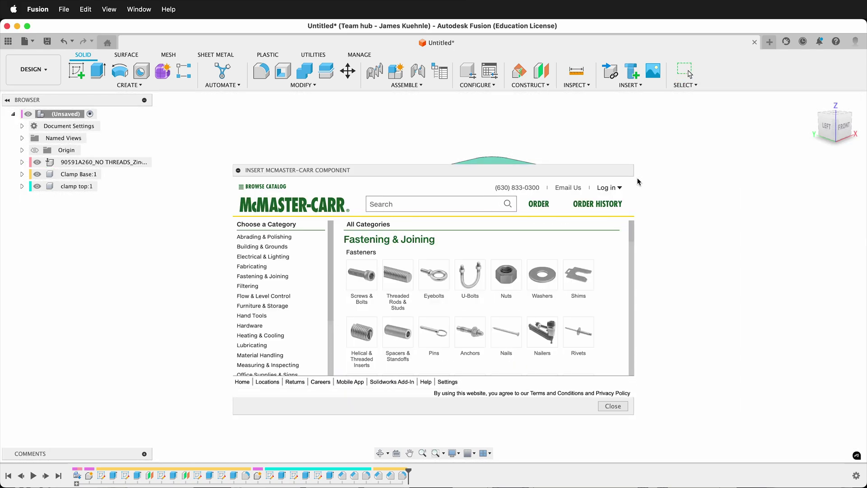
{"action": "left_click", "coordinate": [361, 280]}
{"action": "left_click", "coordinate": [264, 259]}
{"action": "scroll", "coordinate": [304, 337], "scroll_direction": "down", "scroll_amount": 5}
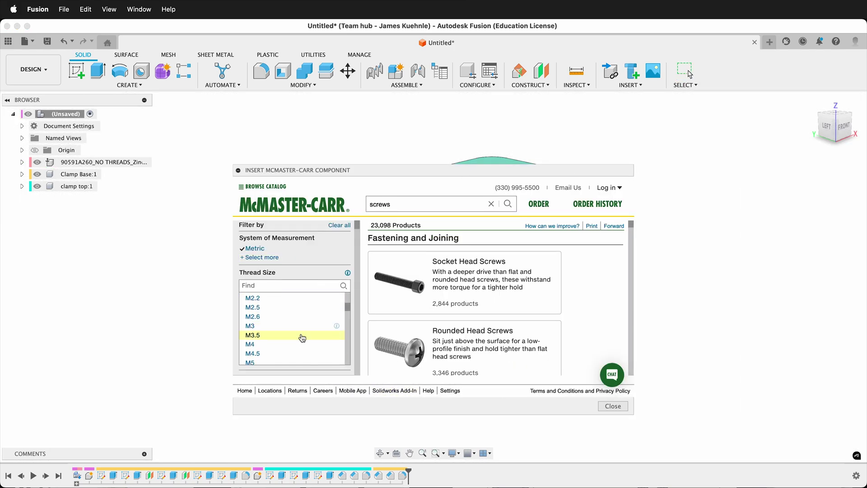
{"action": "left_click", "coordinate": [271, 334]}
Narrow the M5 screws to hex head screws with a length of 30 mm.
{"action": "scroll", "coordinate": [494, 277], "scroll_direction": "down", "scroll_amount": 2}
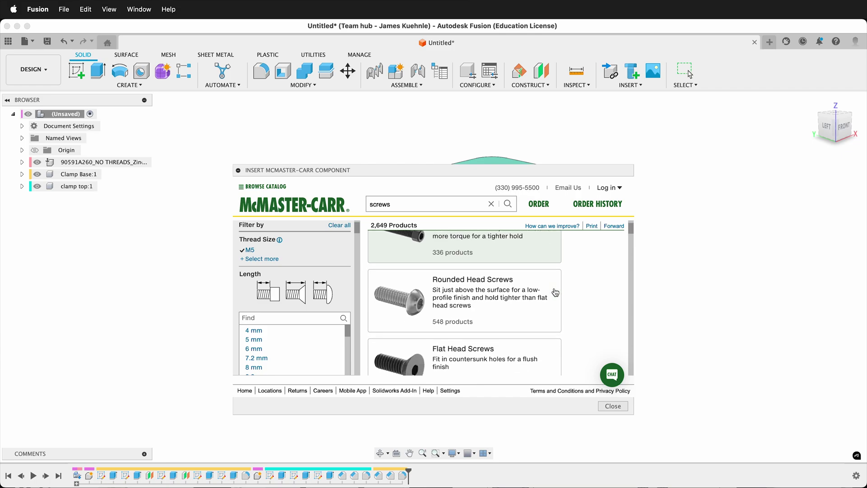
{"action": "scroll", "coordinate": [494, 277], "scroll_direction": "up", "scroll_amount": 2}
{"action": "scroll", "coordinate": [466, 339], "scroll_direction": "down", "scroll_amount": 4}
{"action": "left_click", "coordinate": [466, 335]}
{"action": "scroll", "coordinate": [466, 340], "scroll_direction": "down", "scroll_amount": 4}
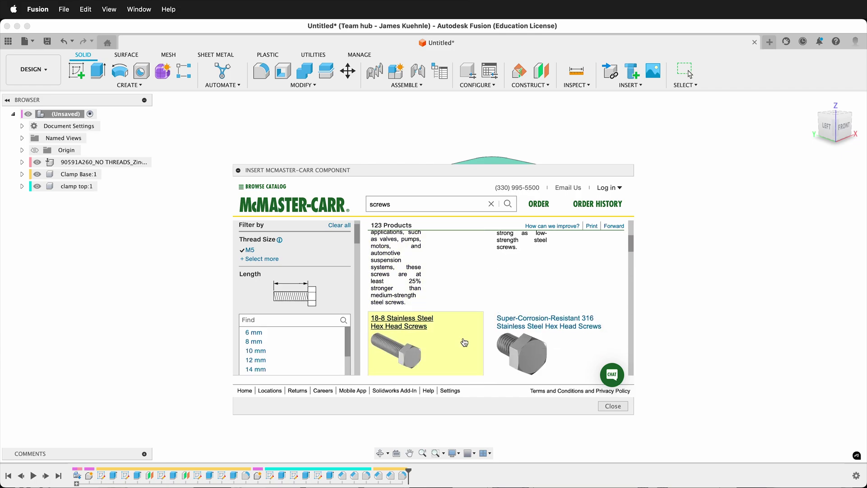
{"action": "scroll", "coordinate": [271, 317], "scroll_direction": "down", "scroll_amount": 5}
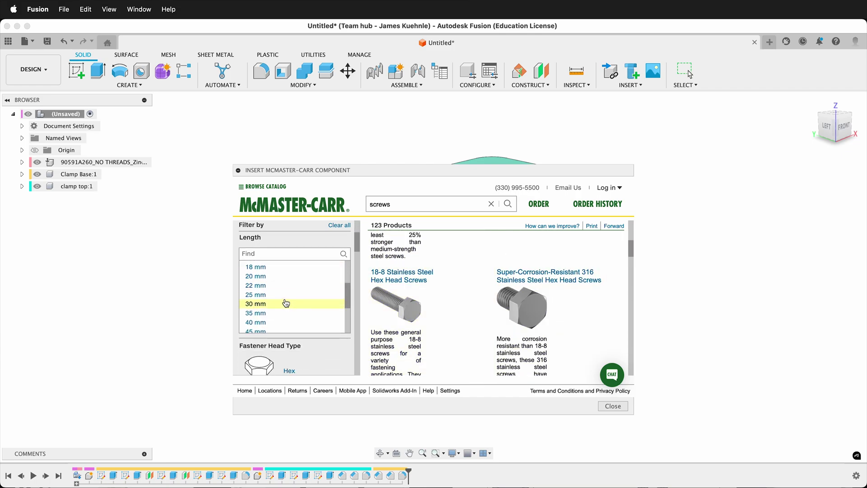
{"action": "left_click", "coordinate": [271, 302]}
{"action": "scroll", "coordinate": [448, 329], "scroll_direction": "down", "scroll_amount": 4}
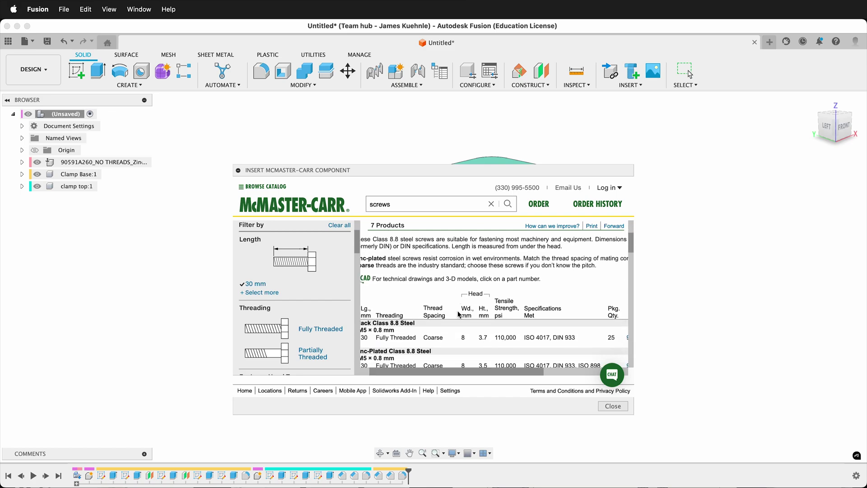
Insert hex head screw 91280A056 from the catalog as a 3-D STEP model without threads.
{"action": "scroll", "coordinate": [497, 293], "scroll_direction": "right", "scroll_amount": 2}
{"action": "left_click", "coordinate": [568, 257]}
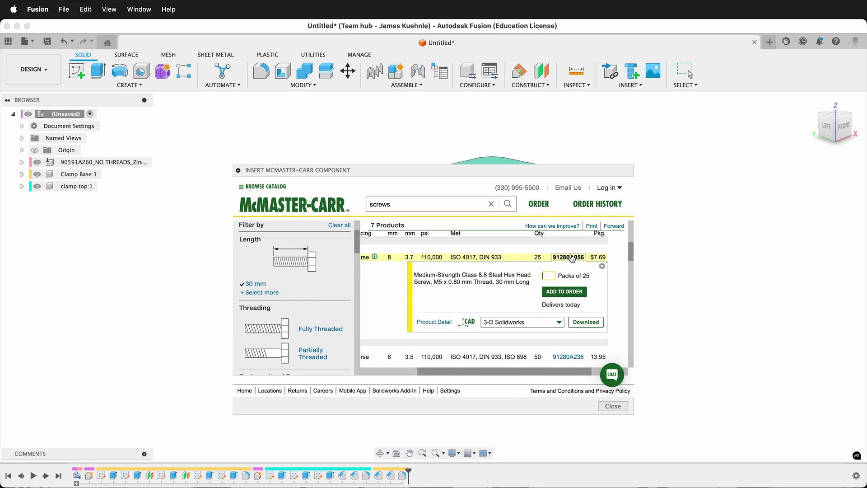
{"action": "left_click", "coordinate": [549, 322]}
{"action": "scroll", "coordinate": [537, 342], "scroll_direction": "down", "scroll_amount": 1}
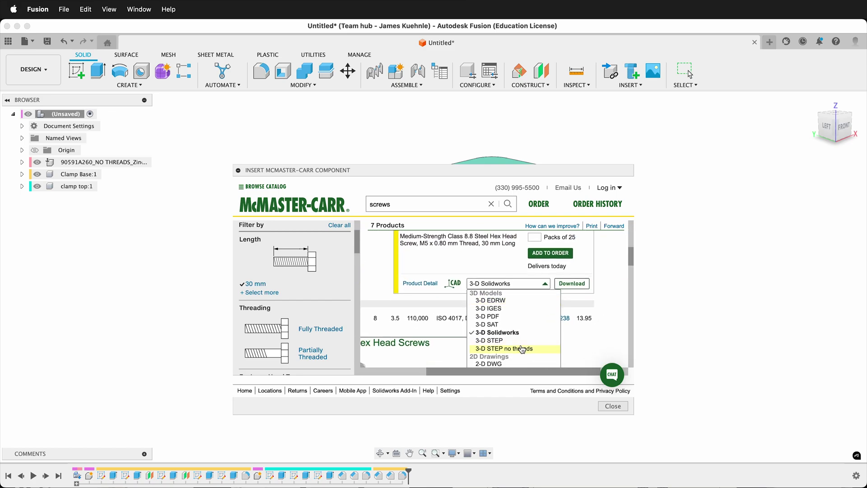
{"action": "left_click", "coordinate": [523, 349]}
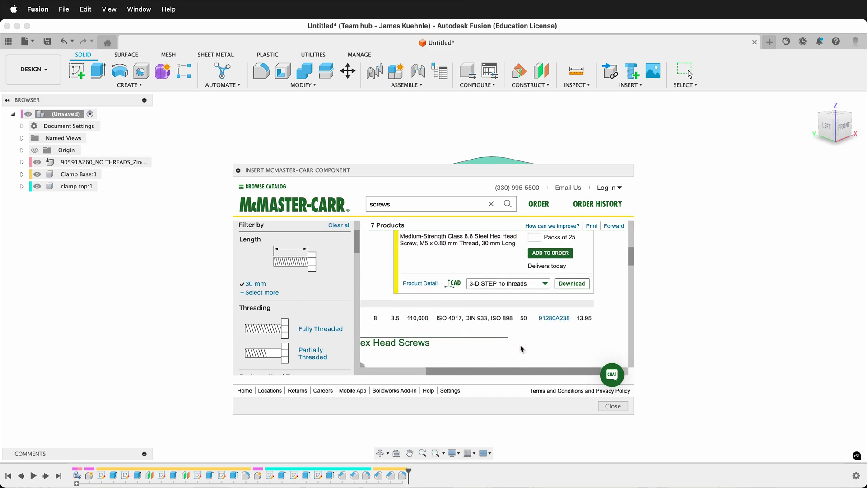
{"action": "left_click", "coordinate": [571, 283]}
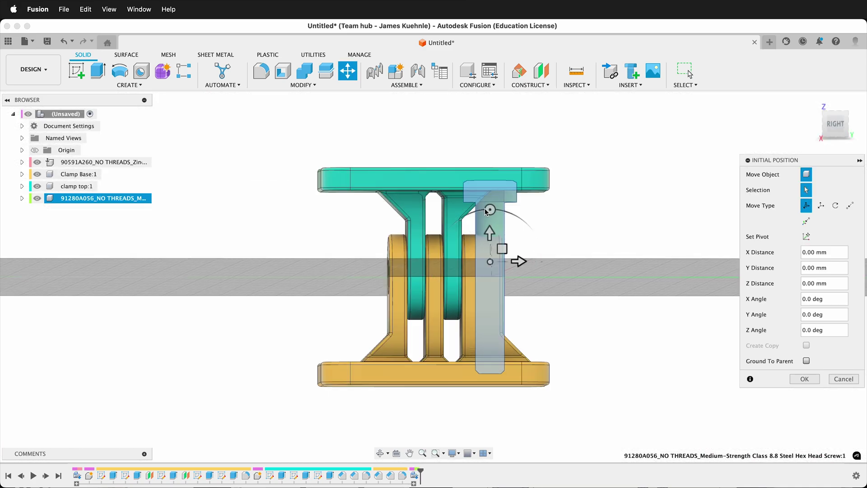
Rotate the inserted screw 90 degrees about the X axis and accept its initial position.
{"action": "left_click_drag", "start_coordinate": [490, 210], "coordinate": [395, 266]}
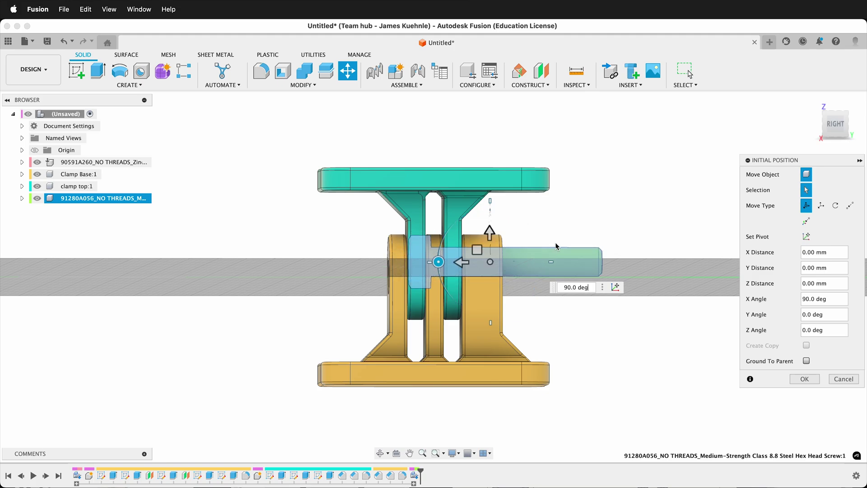
{"action": "left_click", "coordinate": [810, 380]}
Start a joint between the center of the screw's shank end and the center of the hex nut's outer face.
{"action": "middle_click_drag", "start_coordinate": [649, 227], "coordinate": [488, 242], "text": "shift"}
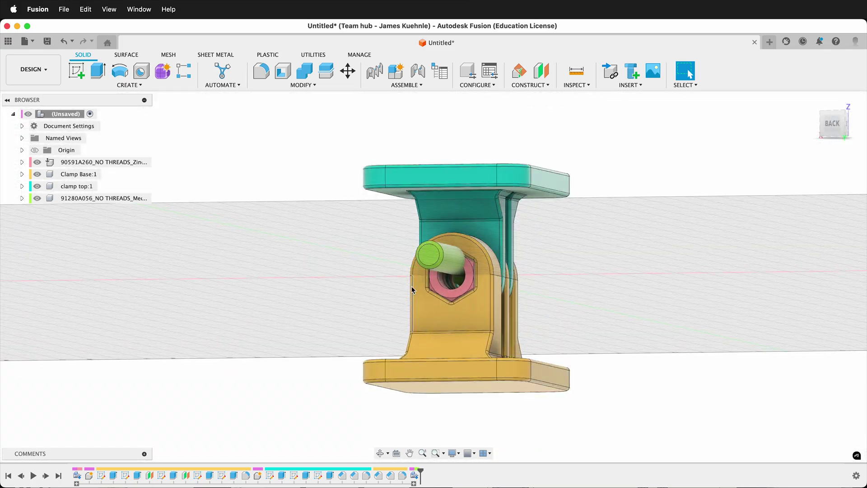
{"action": "left_click", "coordinate": [421, 70]}
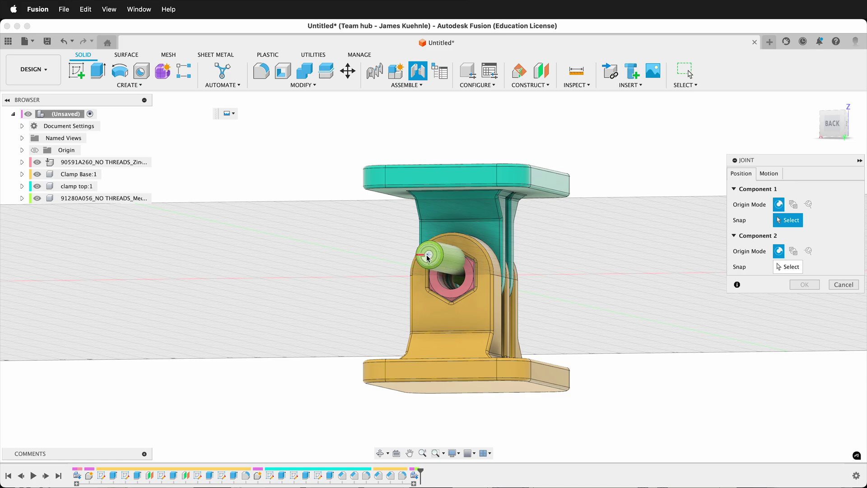
{"action": "scroll", "coordinate": [427, 257], "scroll_direction": "up", "scroll_amount": 5}
{"action": "left_click", "coordinate": [419, 212]}
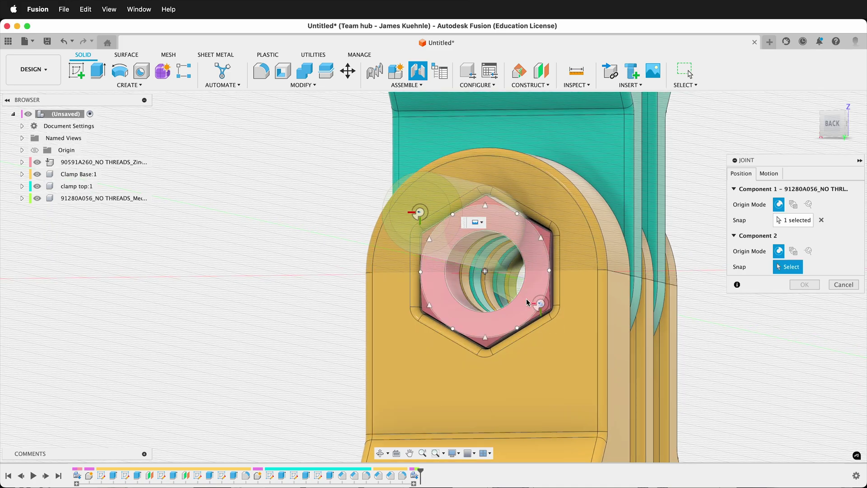
{"action": "left_click", "coordinate": [451, 267]}
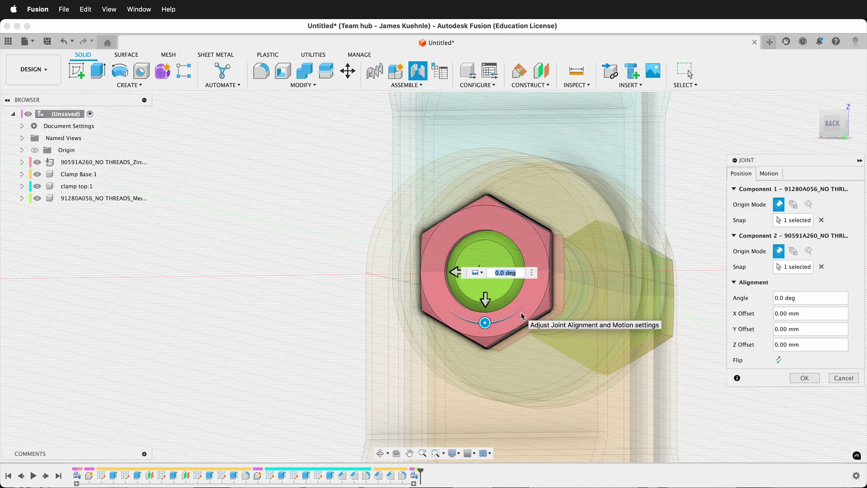
Set the screw joint's Z offset to 10 mm so the head seats against the Clamp Base, and finish the joint.
{"action": "left_click", "coordinate": [847, 123]}
{"action": "scroll", "coordinate": [606, 231], "scroll_direction": "down", "scroll_amount": 5}
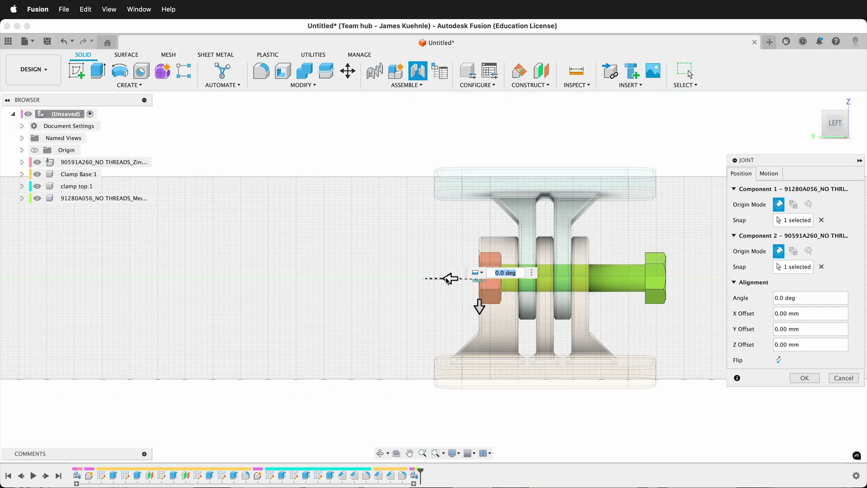
{"action": "left_click_drag", "start_coordinate": [447, 279], "coordinate": [395, 279]}
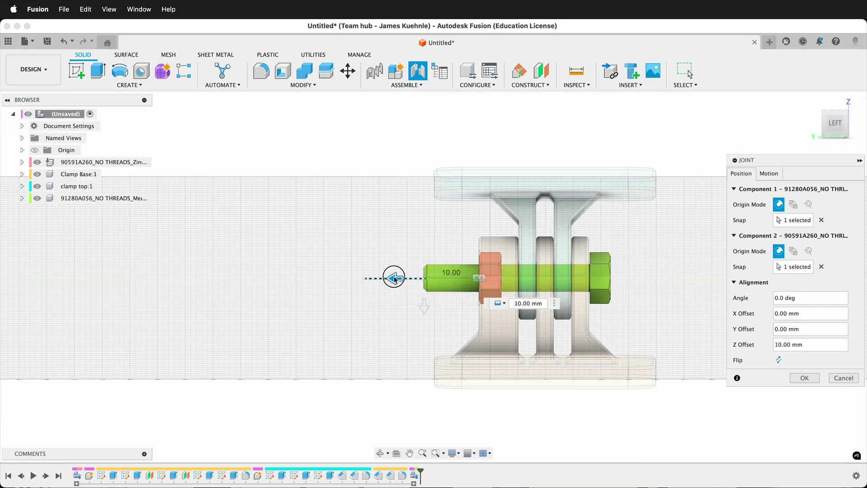
{"action": "scroll", "coordinate": [538, 275], "scroll_direction": "up", "scroll_amount": 3}
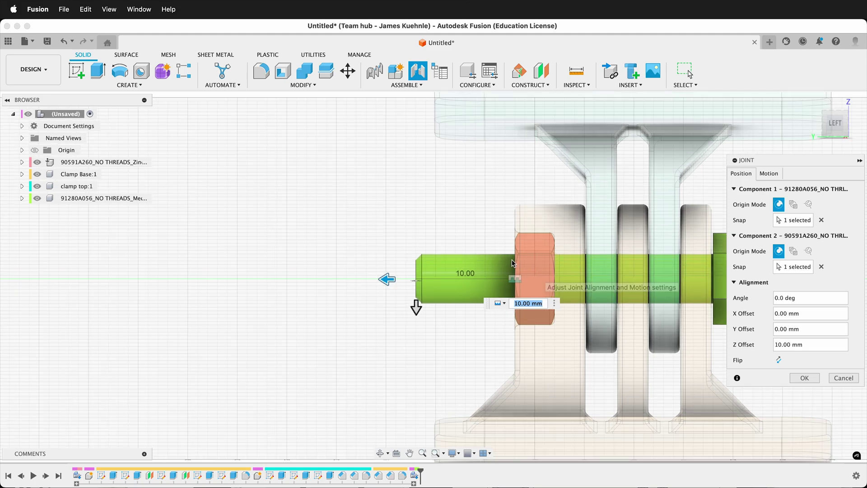
{"action": "scroll", "coordinate": [431, 236], "scroll_direction": "down", "scroll_amount": 2}
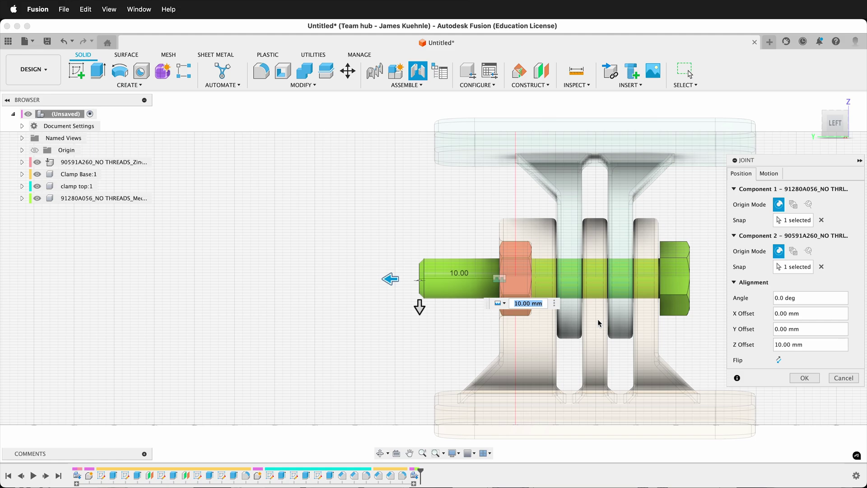
{"action": "left_click", "coordinate": [805, 379]}
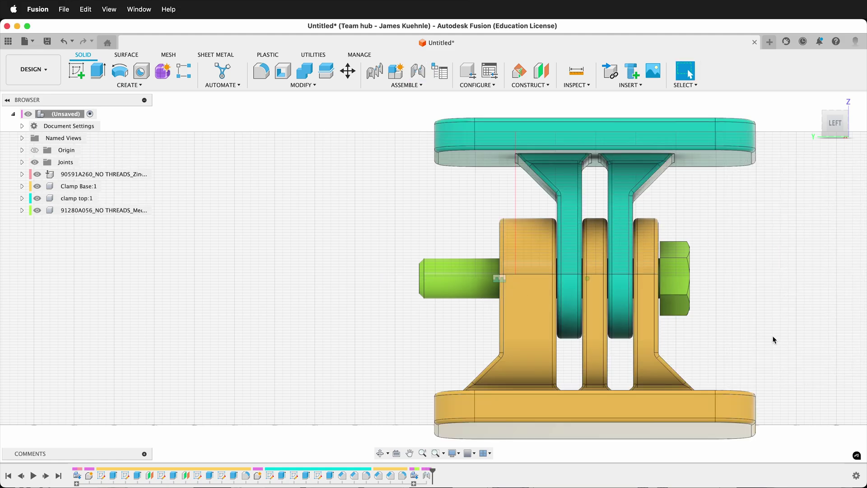
Create a new internal component named handle under the top-level assembly and make it active.
{"action": "key", "text": "F6"}
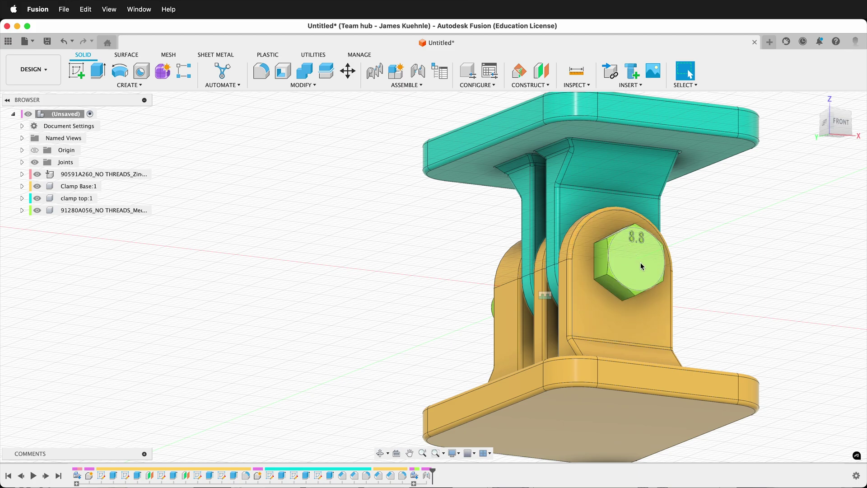
{"action": "middle_click_drag", "start_coordinate": [640, 262], "coordinate": [641, 262], "text": "shift"}
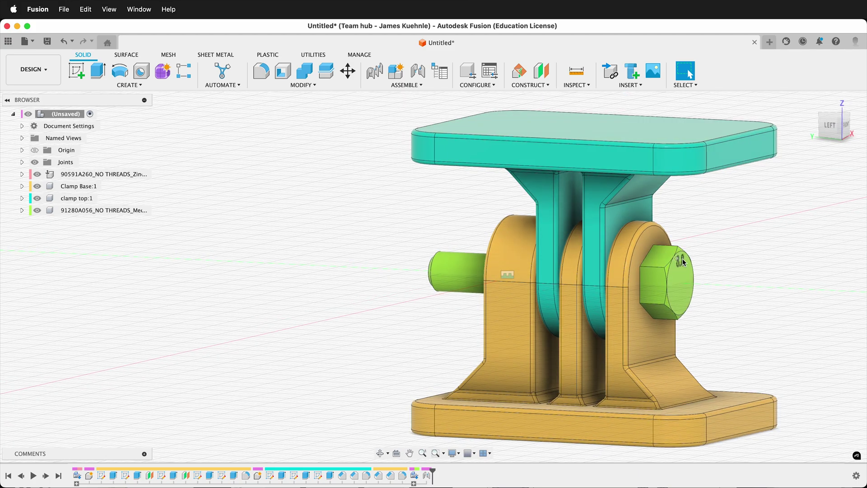
{"action": "left_click", "coordinate": [137, 87]}
{"action": "left_click", "coordinate": [131, 93]}
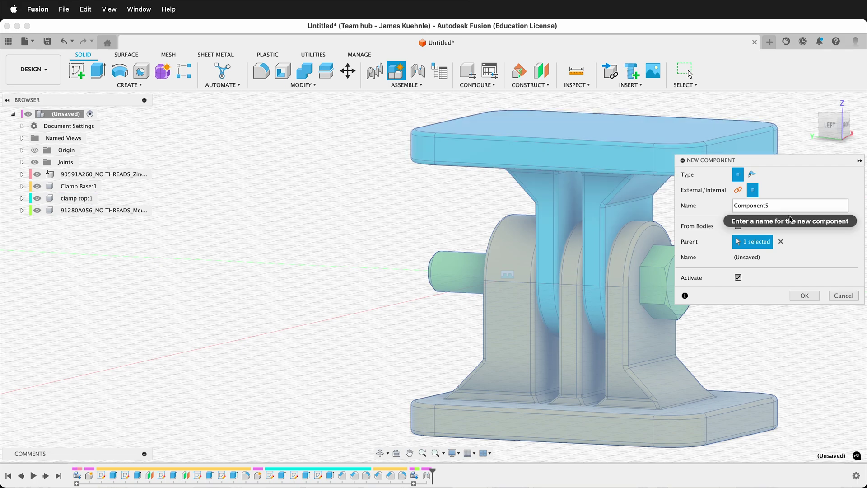
{"action": "key", "text": "Return"}
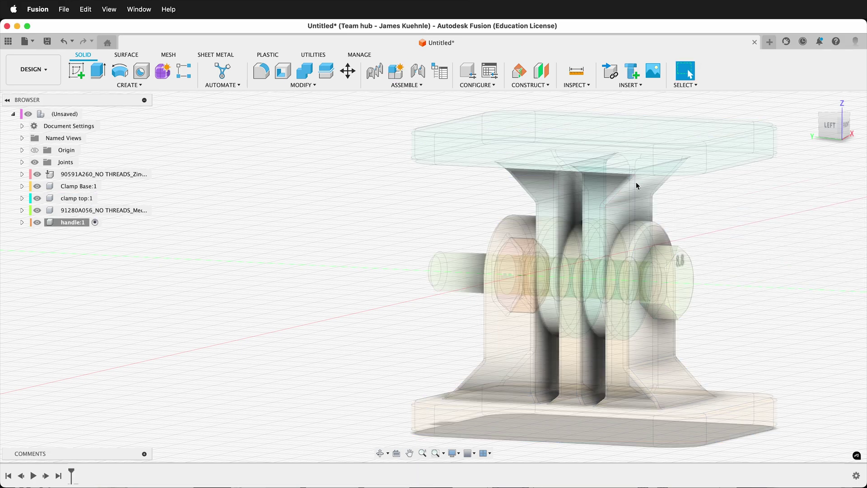
Start a sketch for the handle on the outer face of the screw's hex head.
{"action": "left_click", "coordinate": [76, 71]}
{"action": "scroll", "coordinate": [592, 284], "scroll_direction": "up", "scroll_amount": 6}
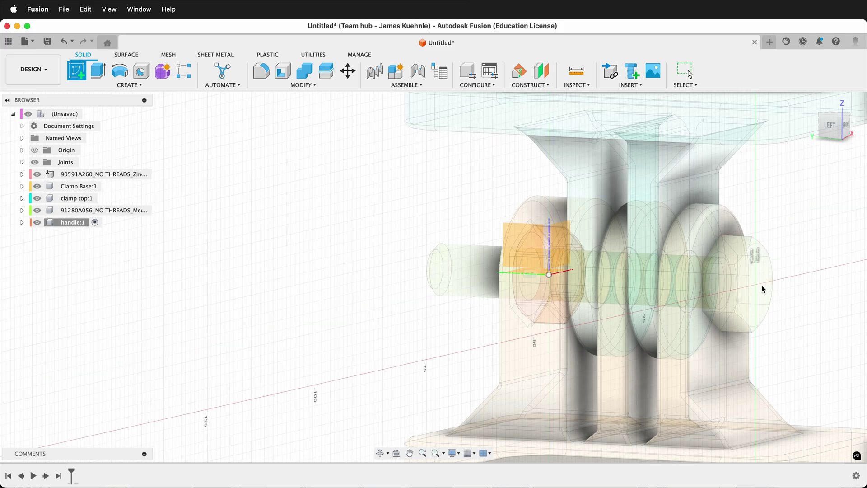
{"action": "left_click", "coordinate": [762, 287]}
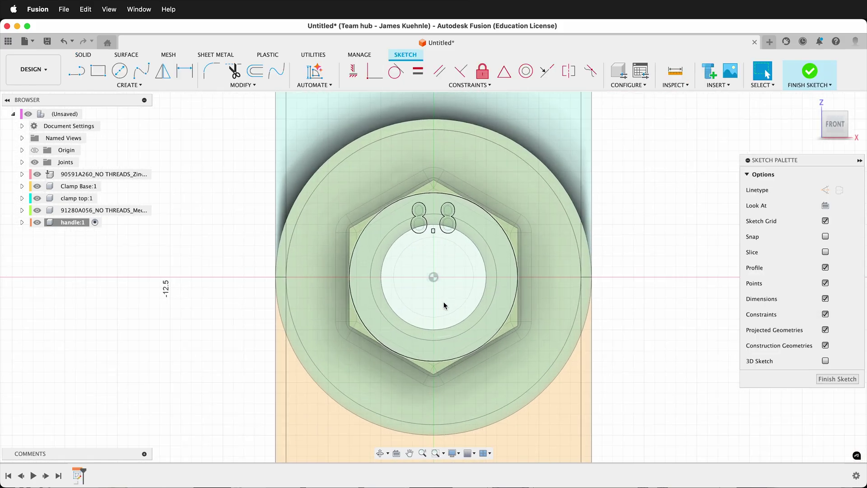
Sketch an inscribed six-sided polygon centered on the screw axis, slightly larger than the screw head.
{"action": "left_click", "coordinate": [129, 85]}
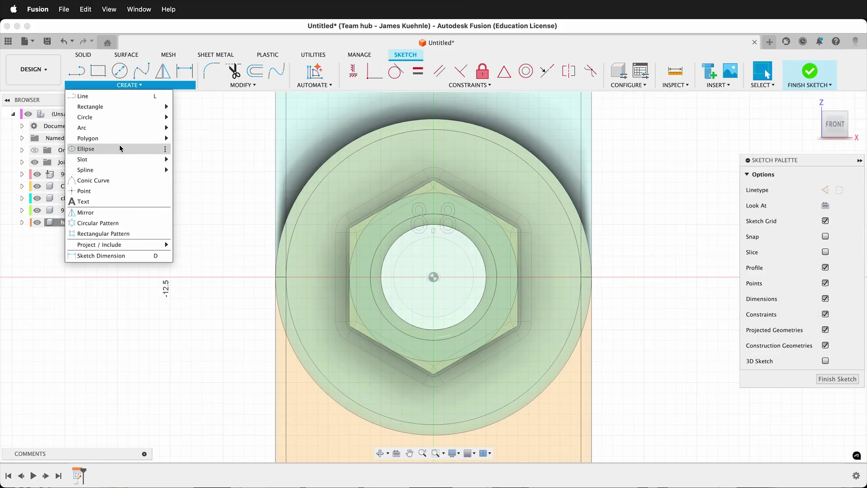
{"action": "mouse_move", "coordinate": [159, 138]}
{"action": "left_click", "coordinate": [190, 148]}
{"action": "left_click", "coordinate": [434, 277]}
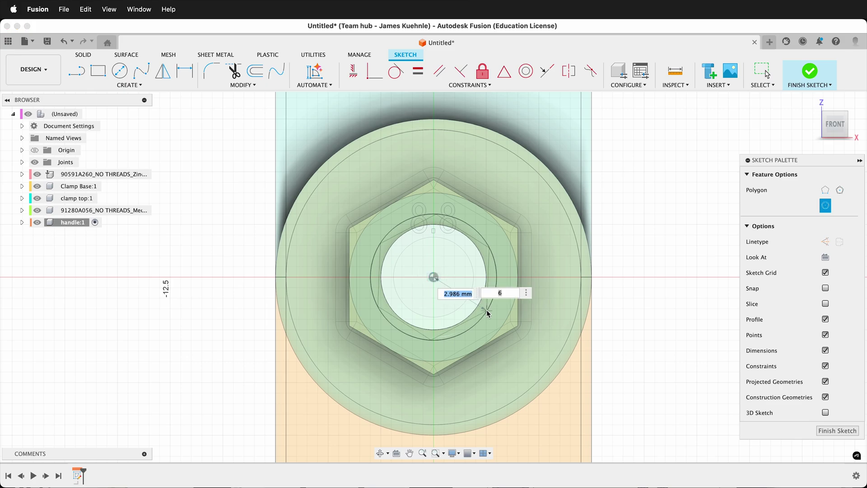
{"action": "left_click", "coordinate": [538, 335]}
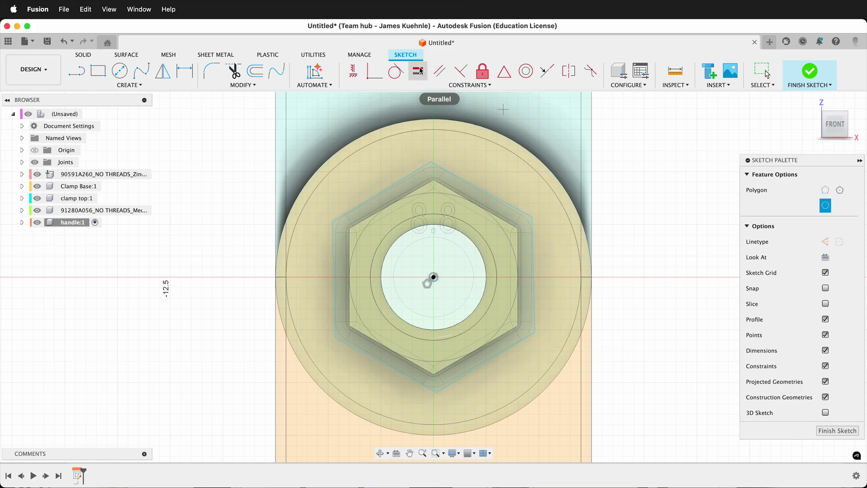
Constrain one side of the handle's hexagon to be vertical so it aligns with the screw head's flats.
{"action": "left_click", "coordinate": [355, 72]}
{"action": "left_click", "coordinate": [535, 286]}
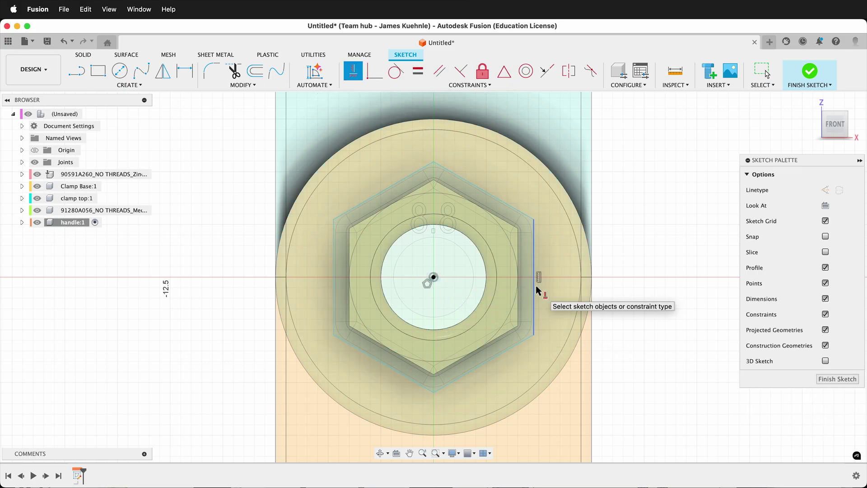
With the nut, Clamp Base and clamp top hidden, dimension the hexagon's side 0.1 mm outside the screw head's flat and finish the sketch.
{"action": "scroll", "coordinate": [533, 278], "scroll_direction": "up", "scroll_amount": 3}
{"action": "key", "text": "d"}
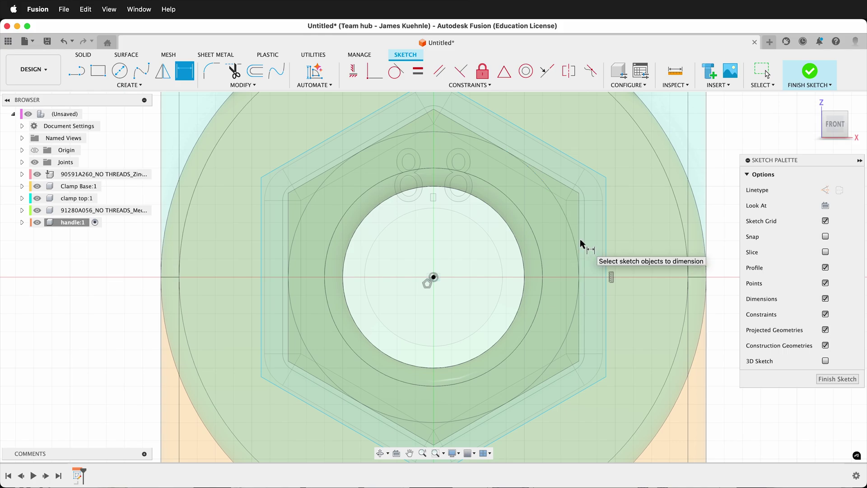
{"action": "scroll", "coordinate": [578, 239], "scroll_direction": "right", "scroll_amount": 5, "text": "shift"}
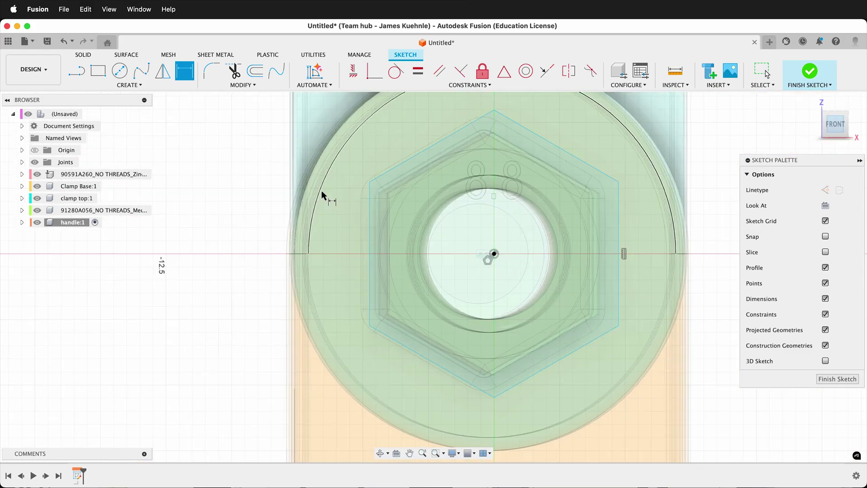
{"action": "left_click", "coordinate": [37, 174]}
{"action": "left_click", "coordinate": [37, 198]}
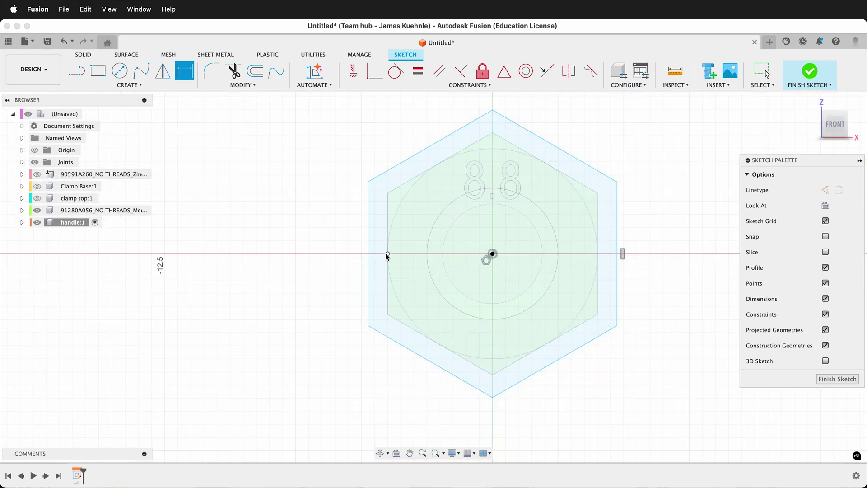
{"action": "left_click", "coordinate": [598, 214]}
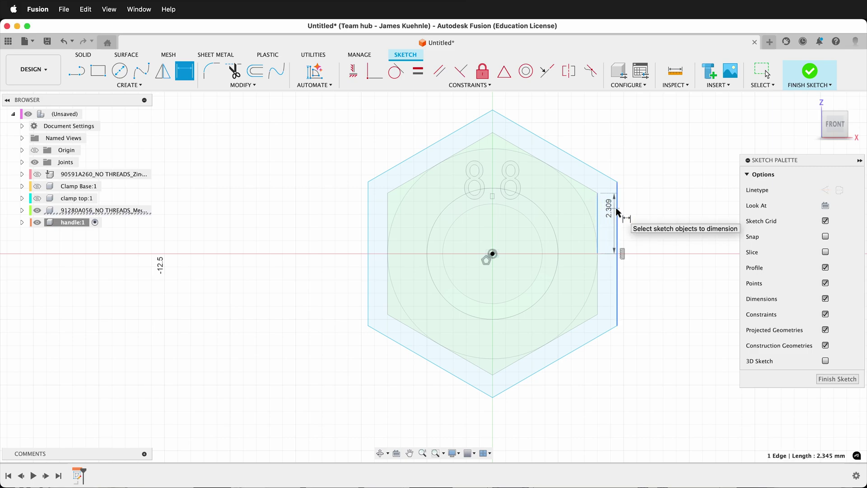
{"action": "left_click", "coordinate": [618, 213]}
{"action": "left_click", "coordinate": [615, 145]}
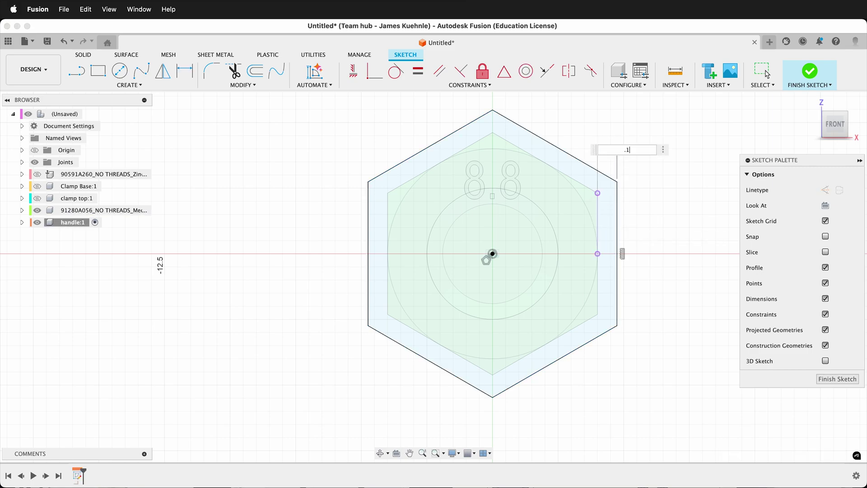
{"action": "key", "text": "Return"}
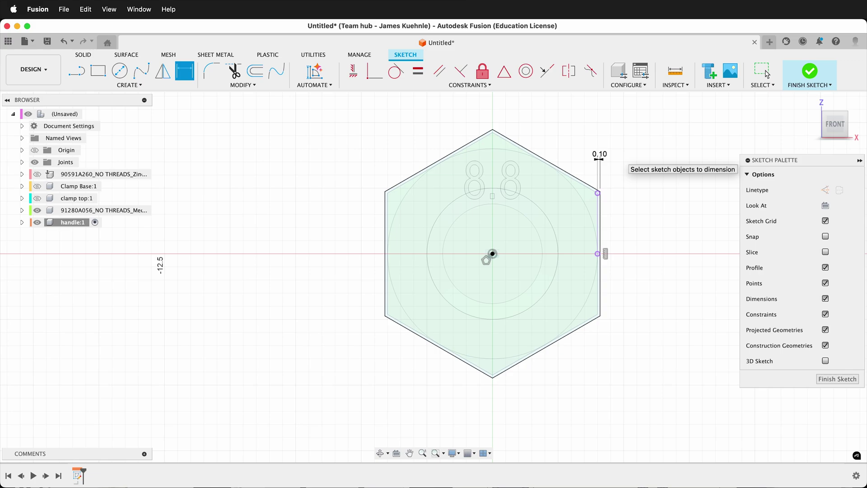
{"action": "left_click", "coordinate": [838, 380]}
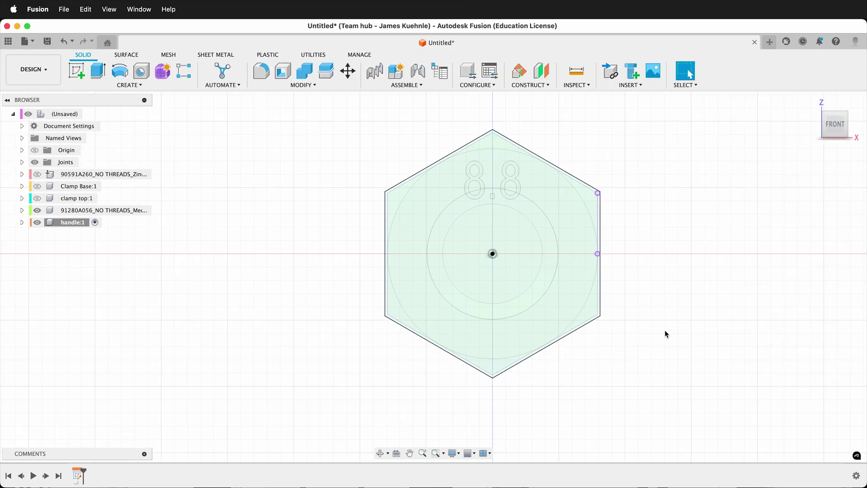
Reopen the handle sketch and add a 13 mm diameter circle around the hexagon, centered on the screw axis.
{"action": "key", "text": "c"}
{"action": "left_click", "coordinate": [480, 259]}
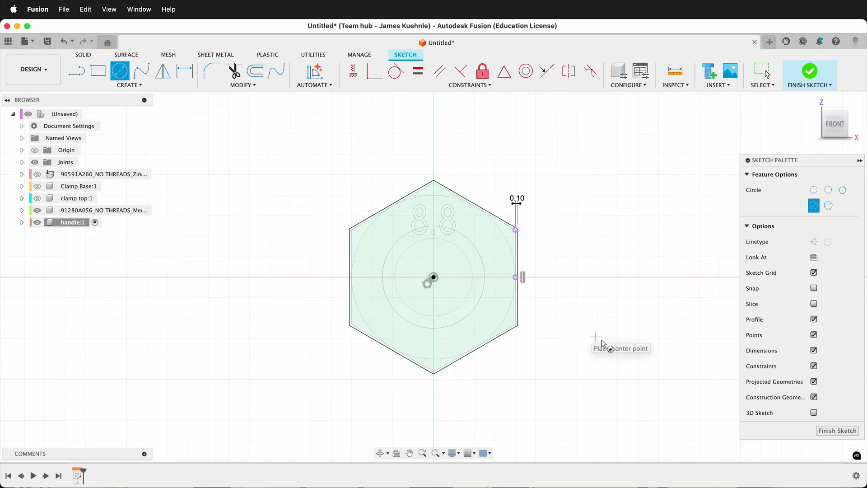
{"action": "left_click", "coordinate": [433, 277]}
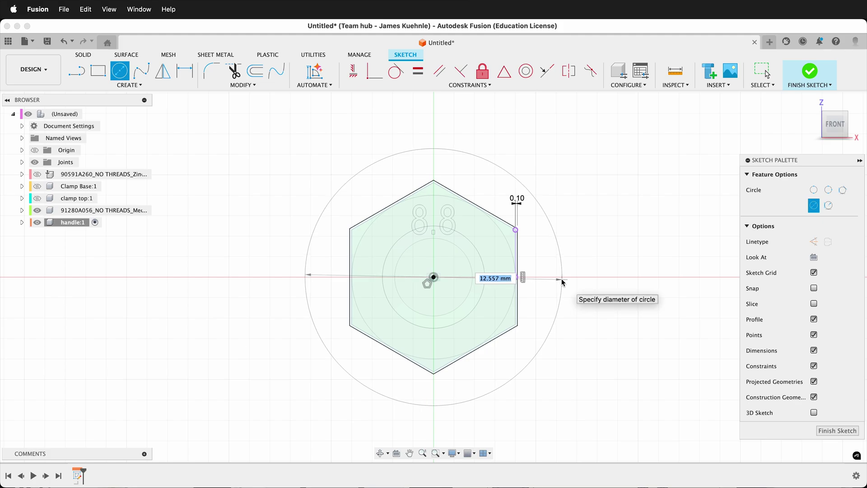
{"action": "type", "text": "13"}
{"action": "key", "text": "Return"}
{"action": "key", "text": "Return"}
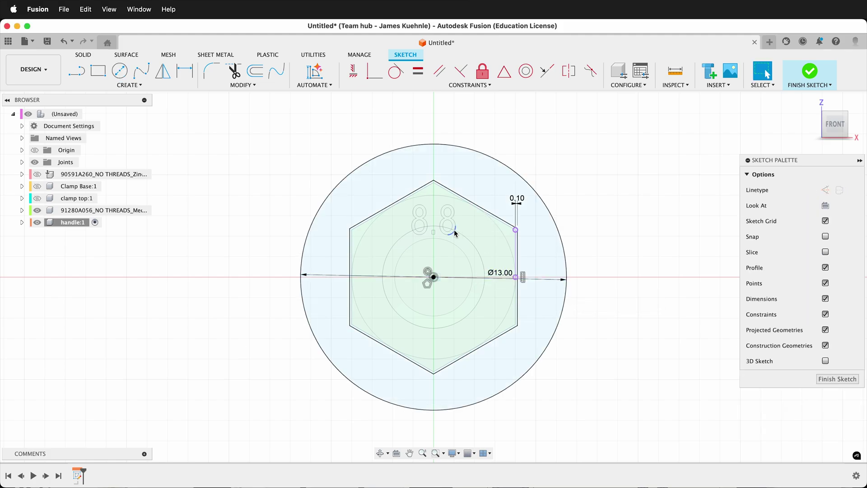
Extrude the ring between circle and hexagon as a new body, using To Object up to the underside of the screw head.
{"action": "key", "text": "e"}
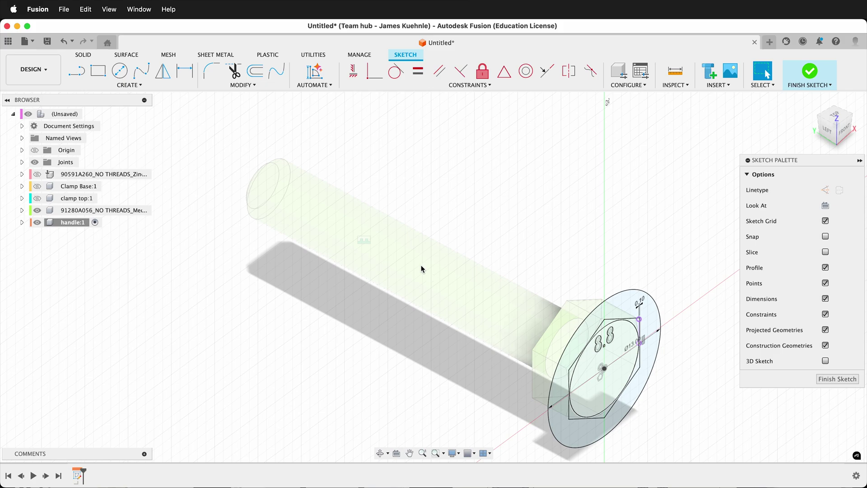
{"action": "left_click", "coordinate": [578, 348]}
{"action": "scroll", "coordinate": [435, 327], "scroll_direction": "left", "scroll_amount": 5, "text": "shift"}
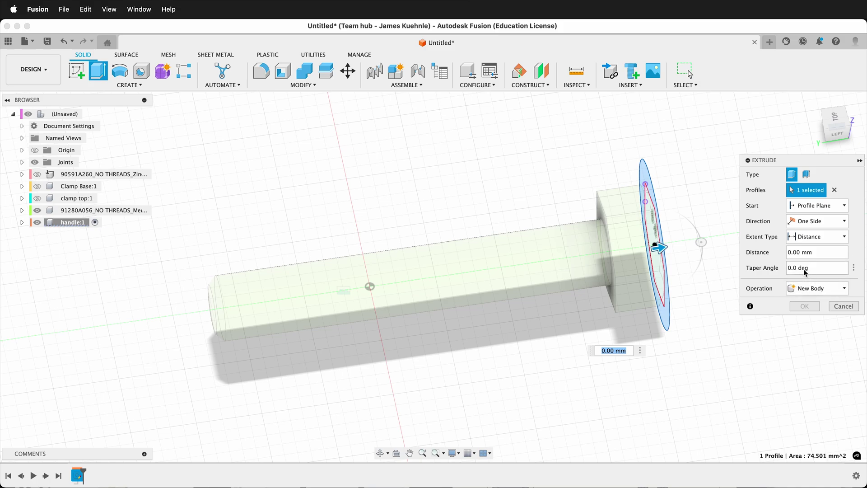
{"action": "left_click", "coordinate": [818, 236]}
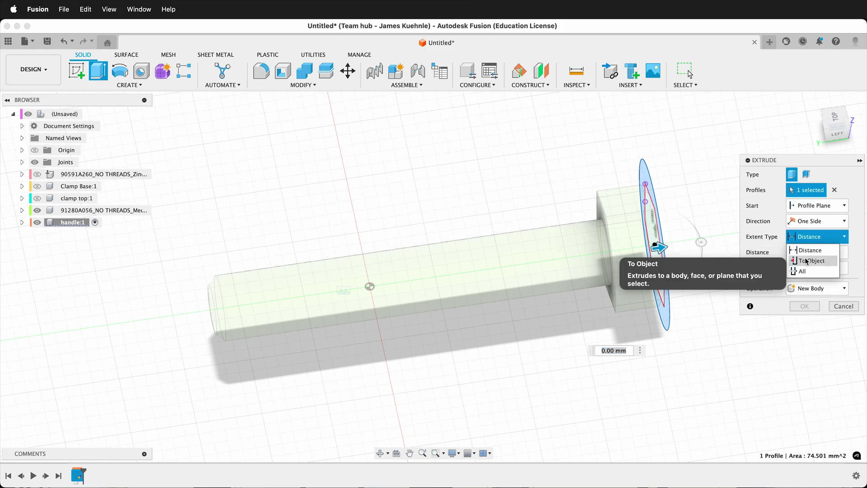
{"action": "left_click", "coordinate": [804, 257]}
{"action": "scroll", "coordinate": [595, 261], "scroll_direction": "right", "scroll_amount": 5, "text": "shift"}
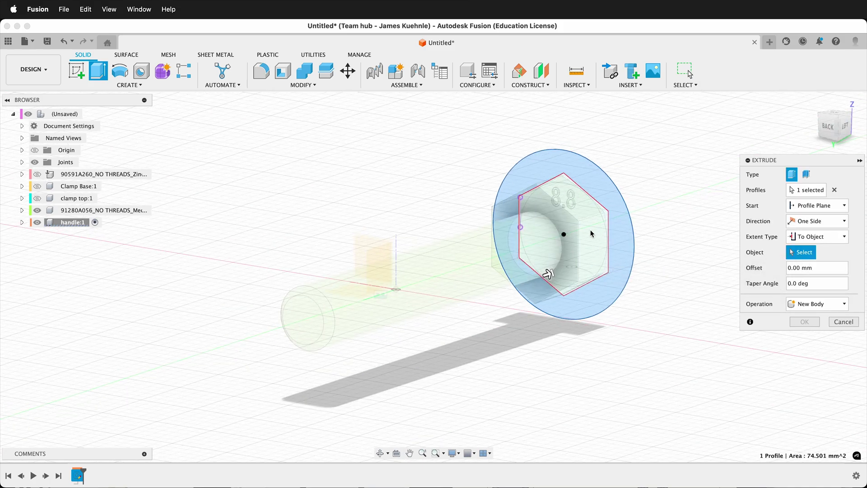
{"action": "scroll", "coordinate": [567, 228], "scroll_direction": "up", "scroll_amount": 5}
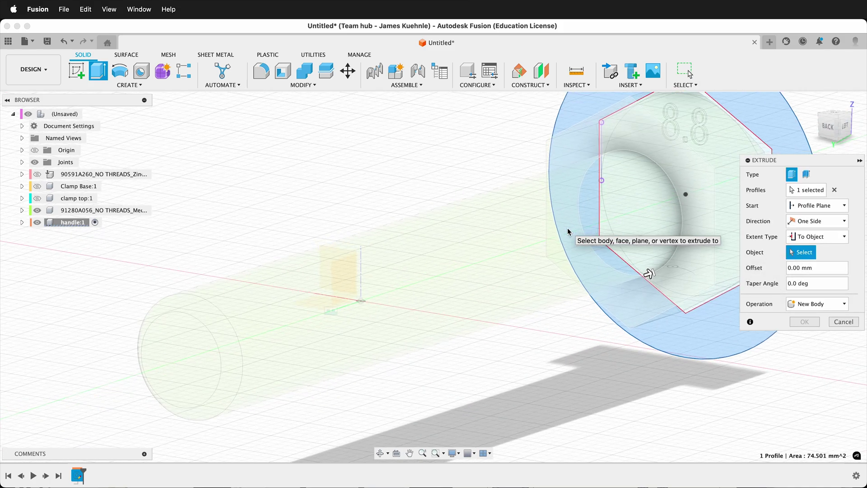
{"action": "left_click", "coordinate": [643, 138]}
{"action": "scroll", "coordinate": [573, 136], "scroll_direction": "down", "scroll_amount": 5}
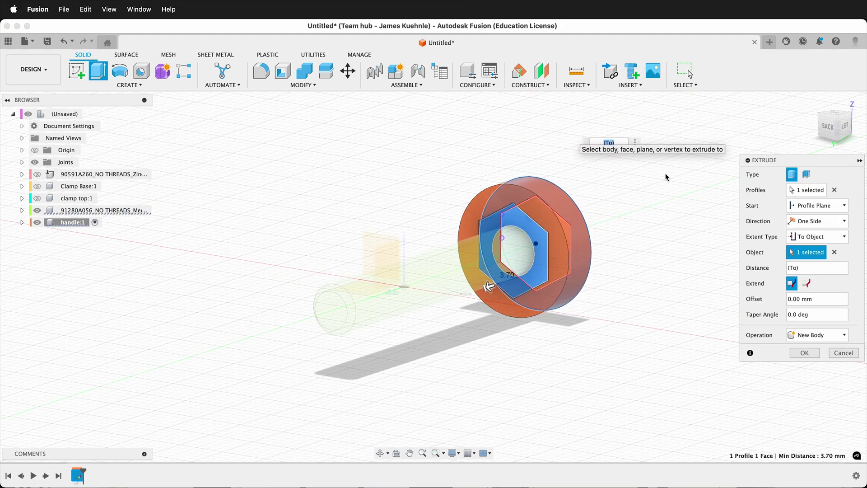
{"action": "left_click", "coordinate": [805, 353]}
Start a sketch on the vertical origin plane along the screw axis and project the handle ring's outer cylindrical face into it.
{"action": "scroll", "coordinate": [637, 329], "scroll_direction": "left", "scroll_amount": 5, "text": "shift"}
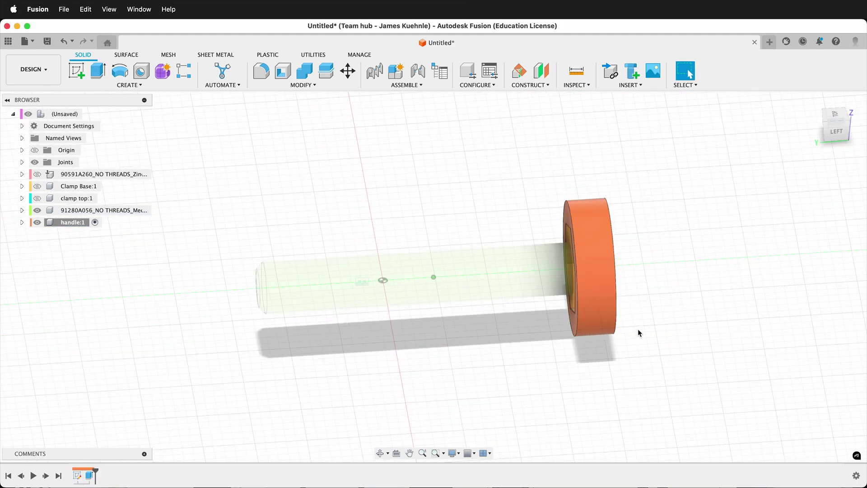
{"action": "middle_click_drag", "start_coordinate": [622, 223], "coordinate": [573, 268], "text": "shift"}
{"action": "scroll", "coordinate": [573, 268], "scroll_direction": "down", "scroll_amount": 3}
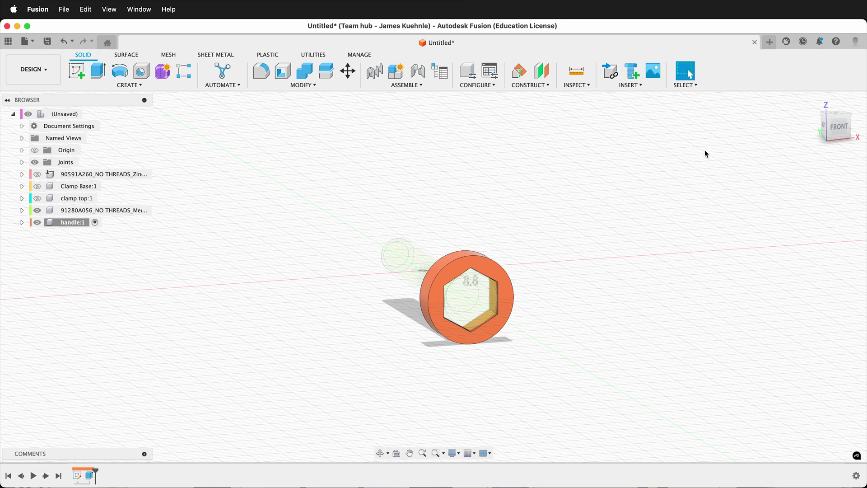
{"action": "scroll", "coordinate": [634, 206], "scroll_direction": "down", "scroll_amount": 3}
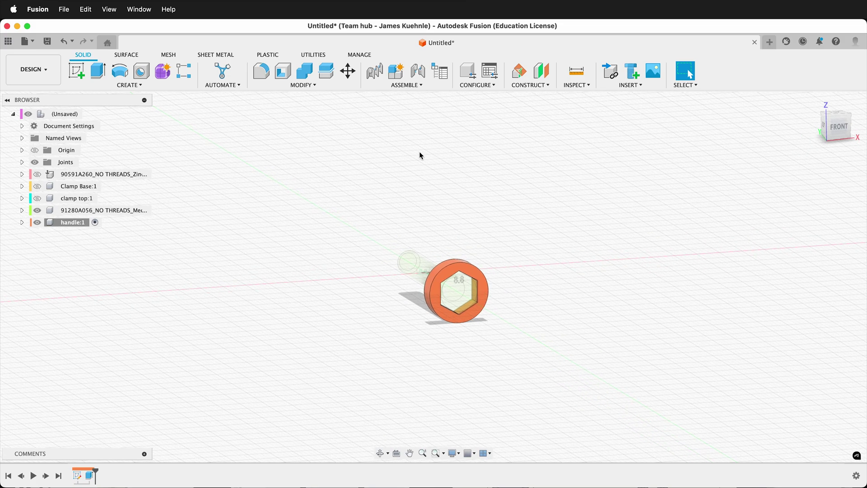
{"action": "left_click", "coordinate": [77, 71]}
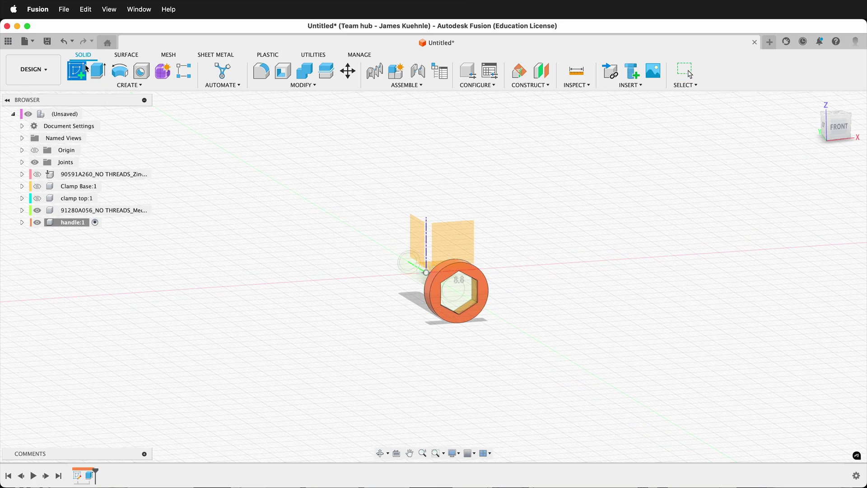
{"action": "left_click", "coordinate": [400, 241]}
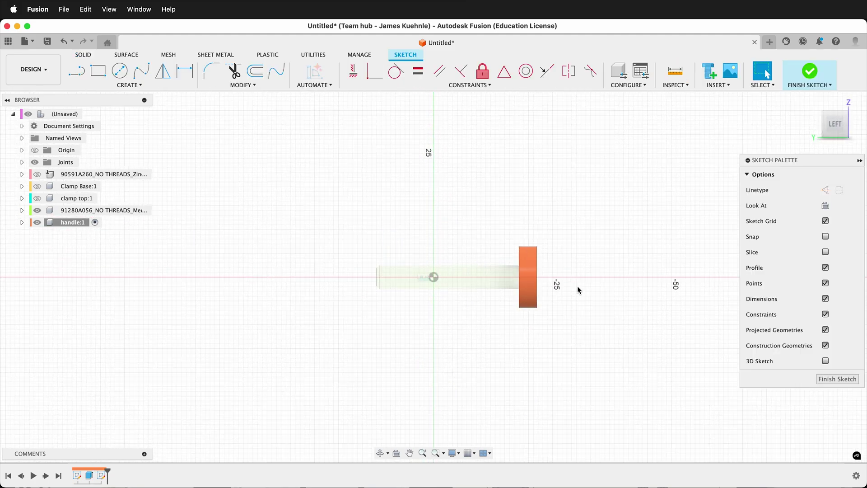
{"action": "key", "text": "p"}
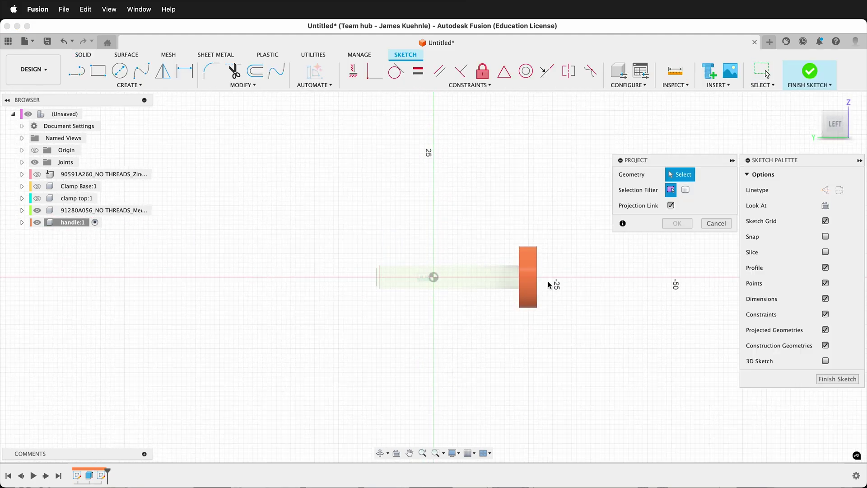
{"action": "left_click", "coordinate": [530, 270]}
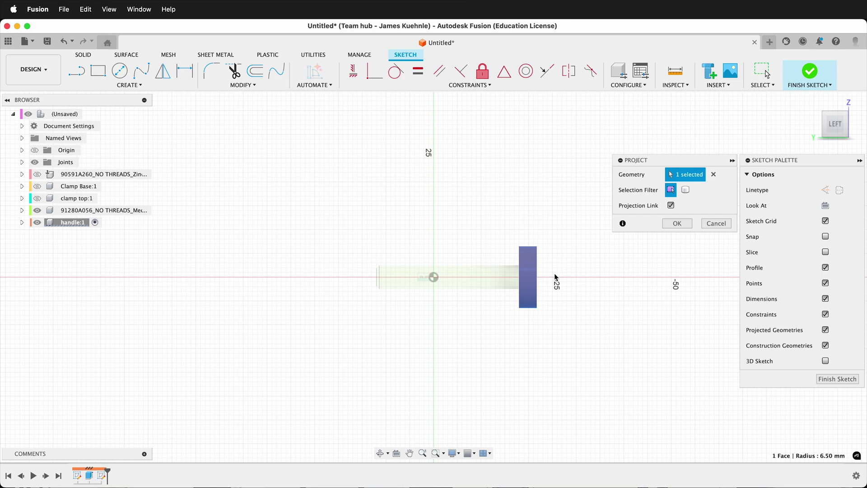
{"action": "left_click", "coordinate": [677, 223]}
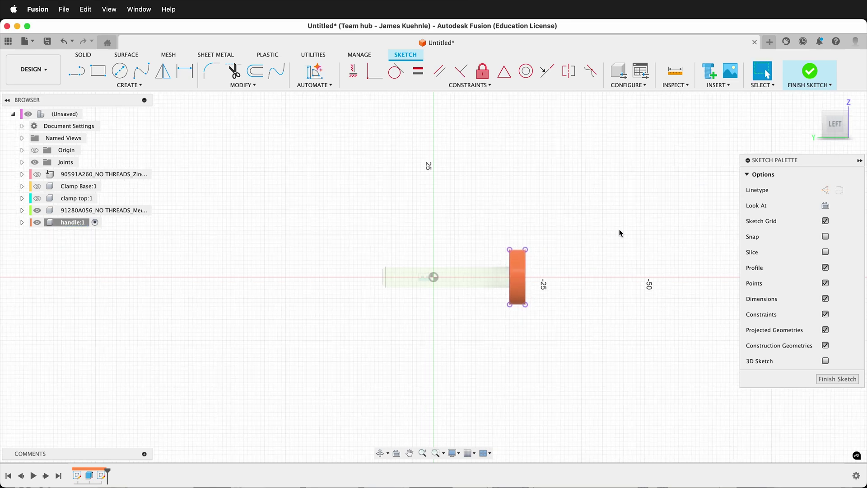
Sketch a closed handle half-profile extending about 30 mm along the axis from the ring, with a flat end section and a tapered waist.
{"action": "key", "text": "l"}
{"action": "scroll", "coordinate": [565, 258], "scroll_direction": "up", "scroll_amount": 3}
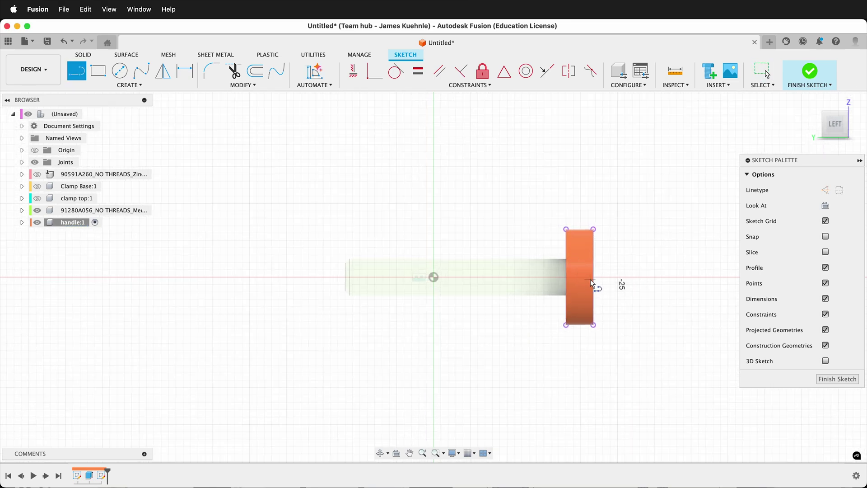
{"action": "left_click", "coordinate": [593, 277]}
{"action": "scroll", "coordinate": [600, 280], "scroll_direction": "down", "scroll_amount": 3}
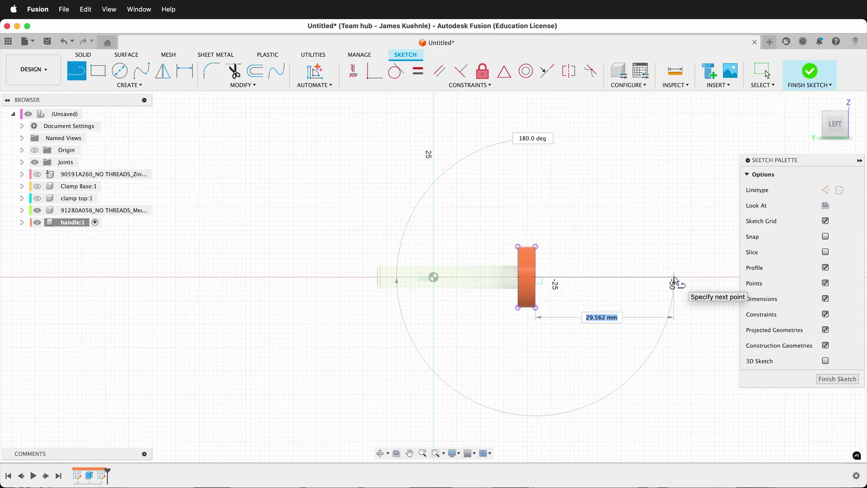
{"action": "left_click", "coordinate": [674, 276]}
{"action": "scroll", "coordinate": [678, 242], "scroll_direction": "up", "scroll_amount": 1}
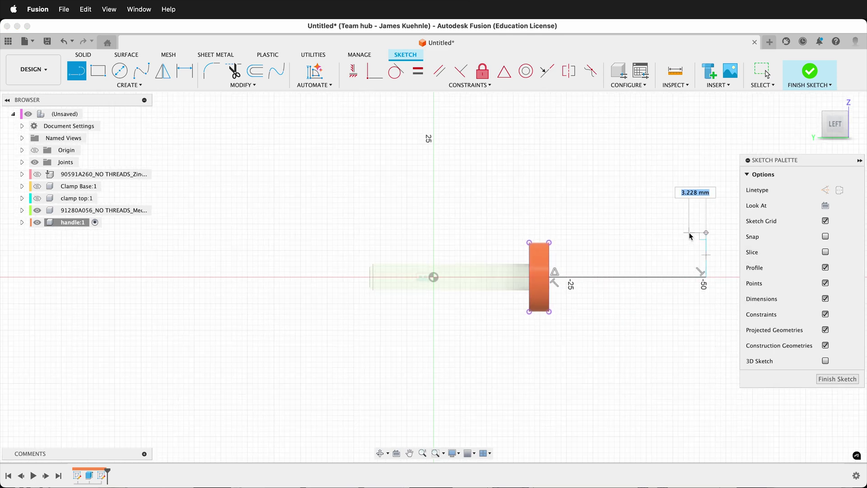
{"action": "left_click", "coordinate": [680, 233]}
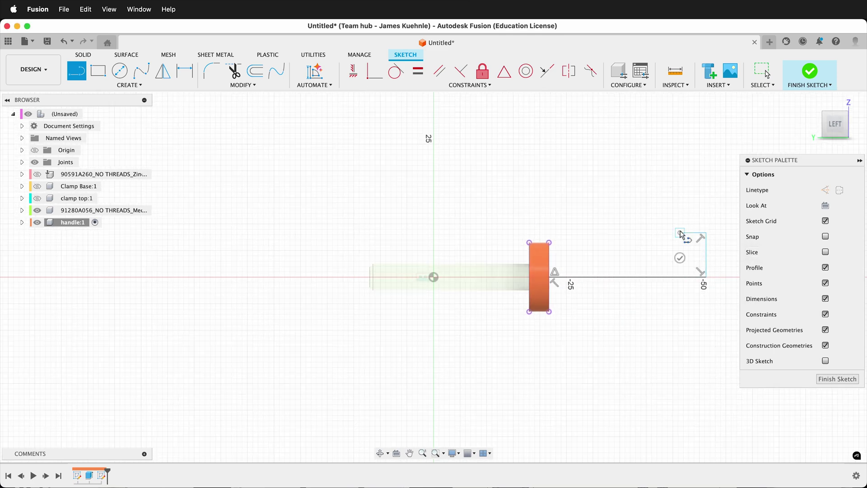
{"action": "left_click", "coordinate": [588, 255]}
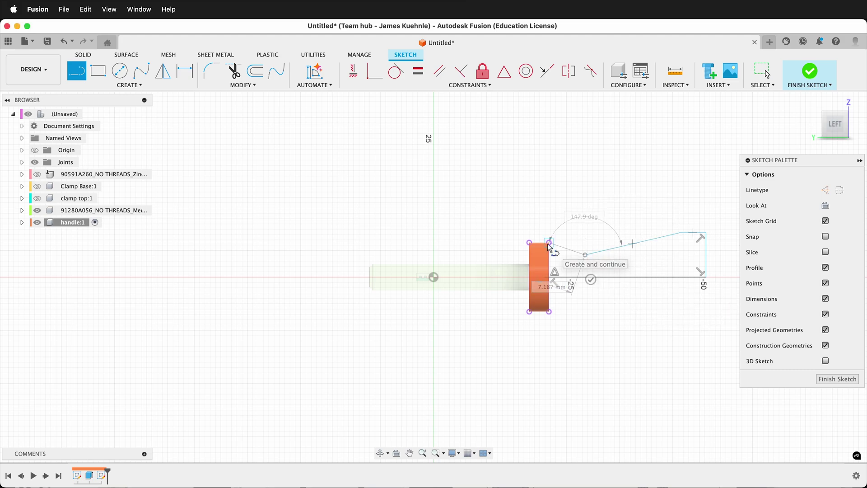
{"action": "left_click", "coordinate": [549, 243]}
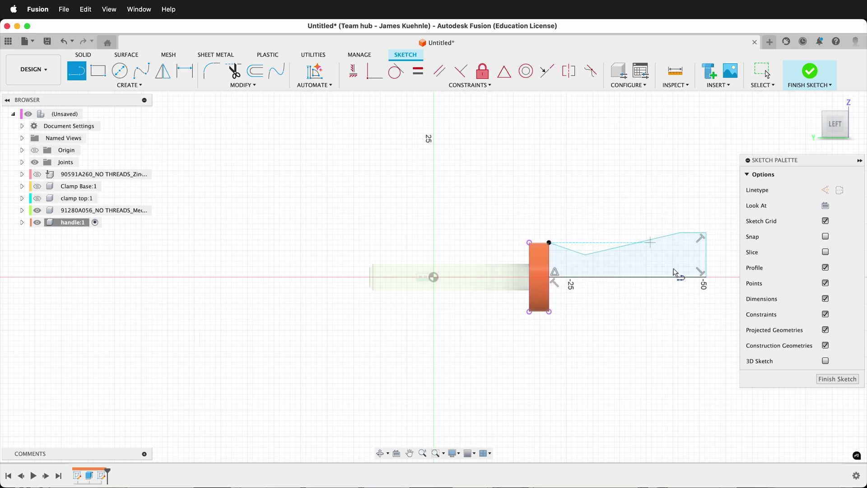
Dimension the straight upper edge at the free end of the handle profile to 10 mm.
{"action": "key", "text": "d"}
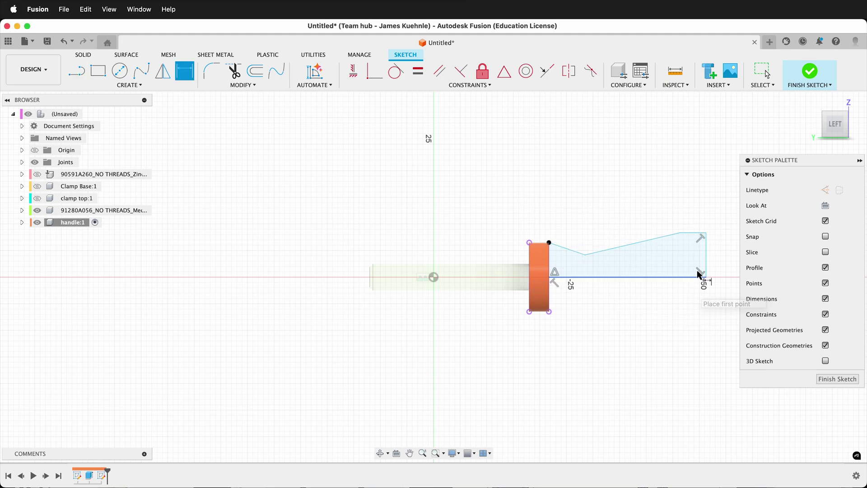
{"action": "left_click", "coordinate": [690, 235]}
{"action": "left_click", "coordinate": [690, 207]}
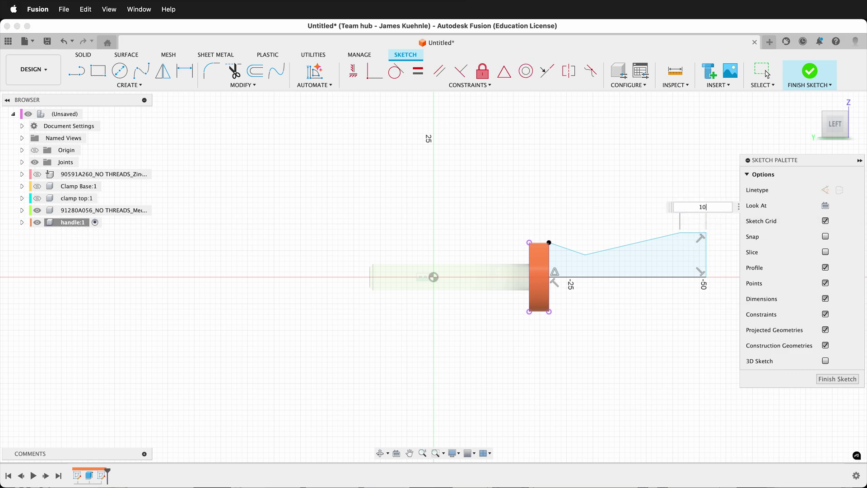
{"action": "key", "text": "Return"}
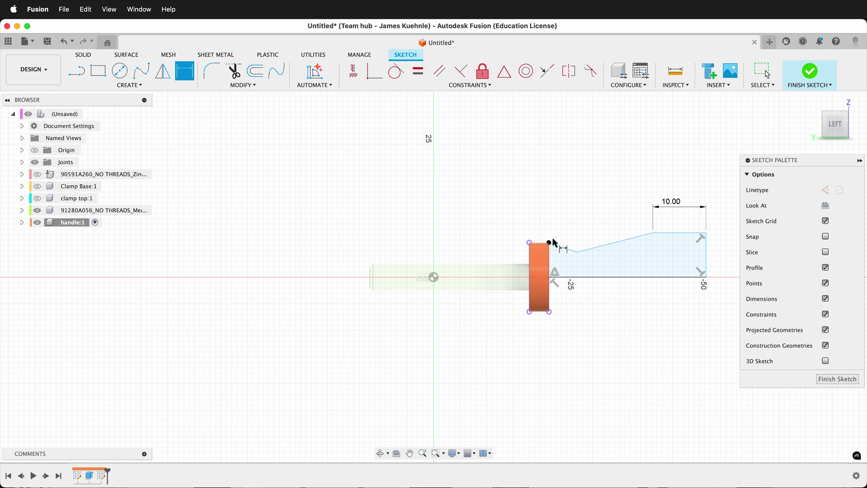
Dimension the angle between the two sloped lines at the handle profile's waist to 135 degrees.
{"action": "left_click", "coordinate": [563, 247]}
{"action": "left_click", "coordinate": [586, 249]}
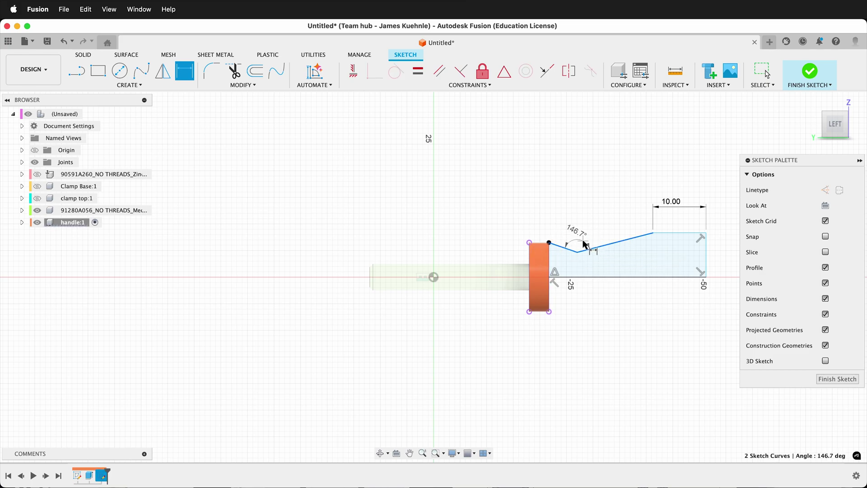
{"action": "left_click", "coordinate": [582, 241]}
{"action": "type", "text": "13"}
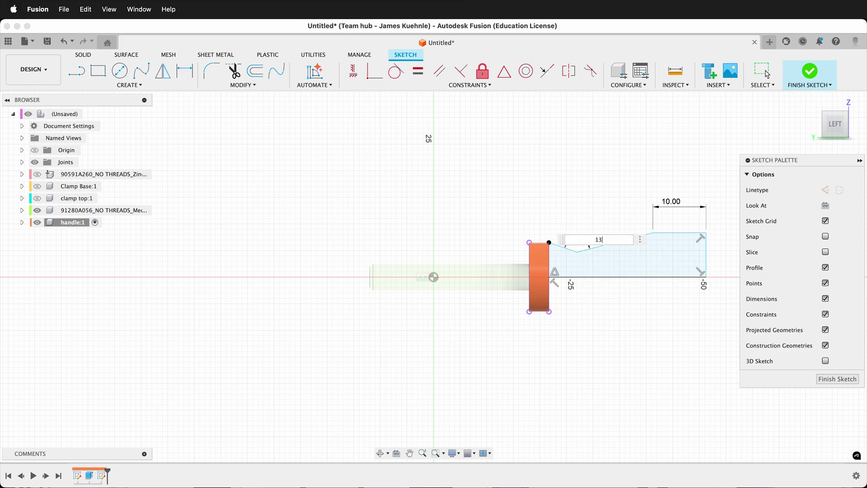
{"action": "type", "text": "5"}
{"action": "key", "text": "Return"}
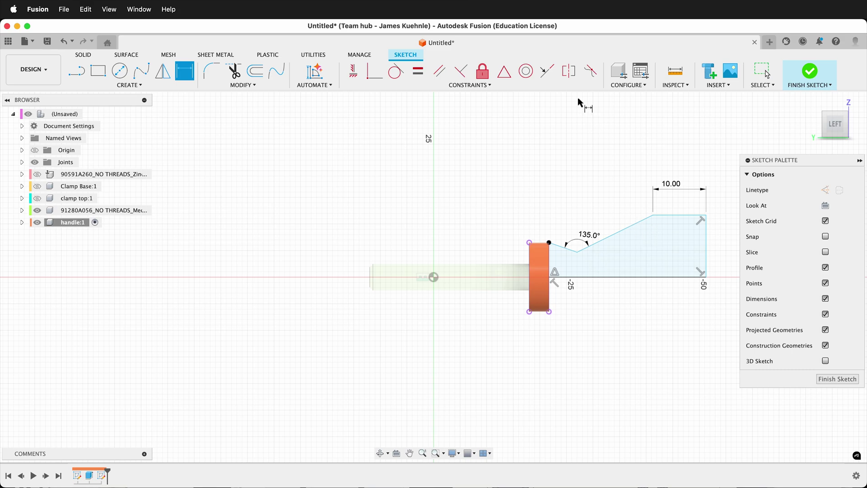
Dimension the vertical edge at the free end of the handle profile to 10 mm.
{"action": "left_click", "coordinate": [706, 252]}
{"action": "left_click", "coordinate": [718, 254]}
{"action": "type", "text": "10"}
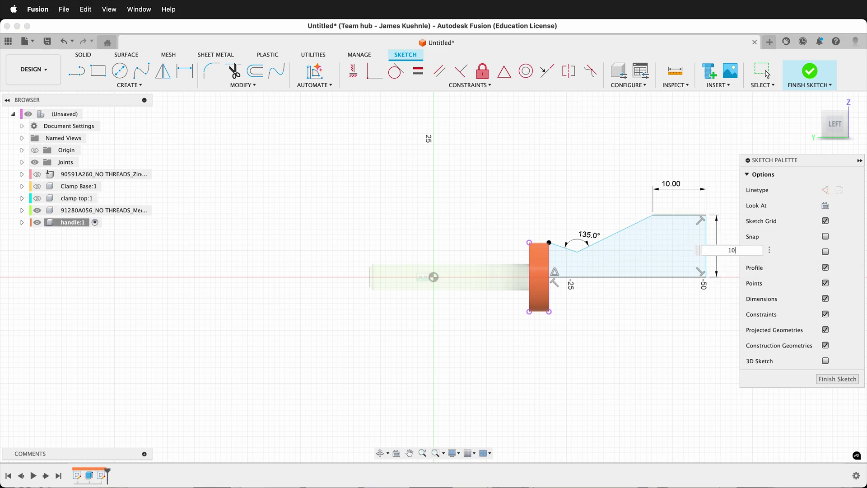
{"action": "key", "text": "Return"}
Dimension the distance from the waist point to the profile's axis line to 4 mm.
{"action": "left_click", "coordinate": [587, 255]}
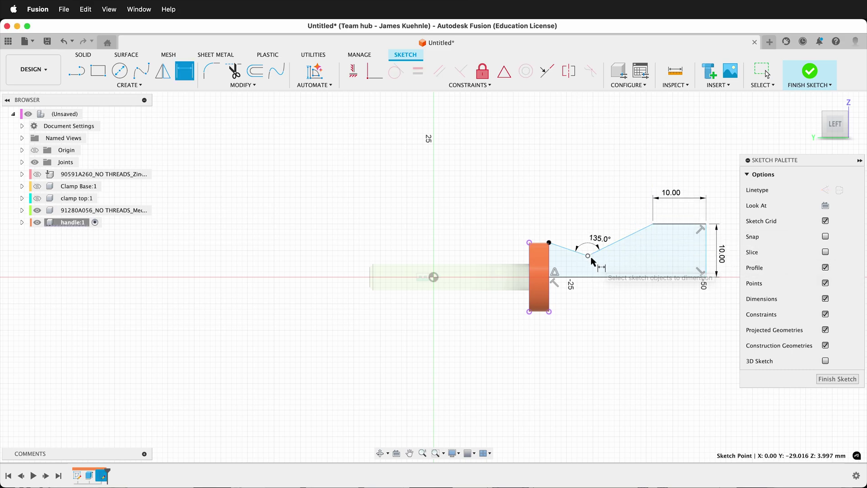
{"action": "left_click", "coordinate": [594, 278]}
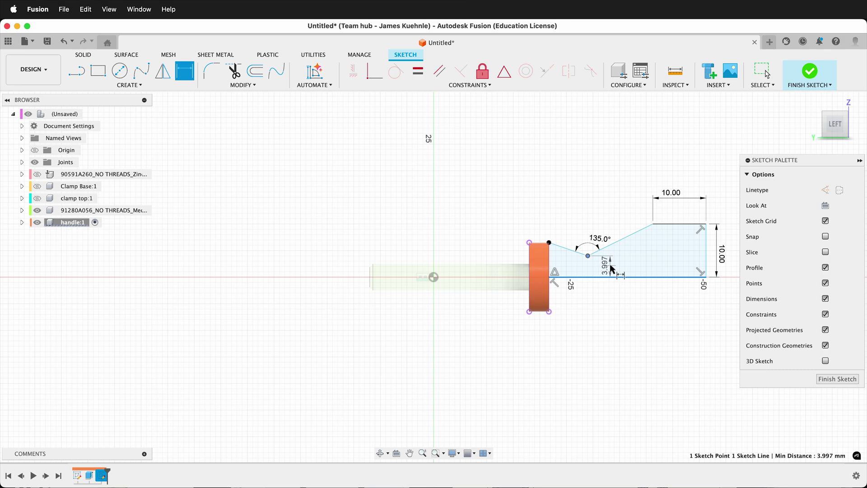
{"action": "left_click", "coordinate": [621, 264]}
{"action": "type", "text": "4"}
{"action": "key", "text": "Return"}
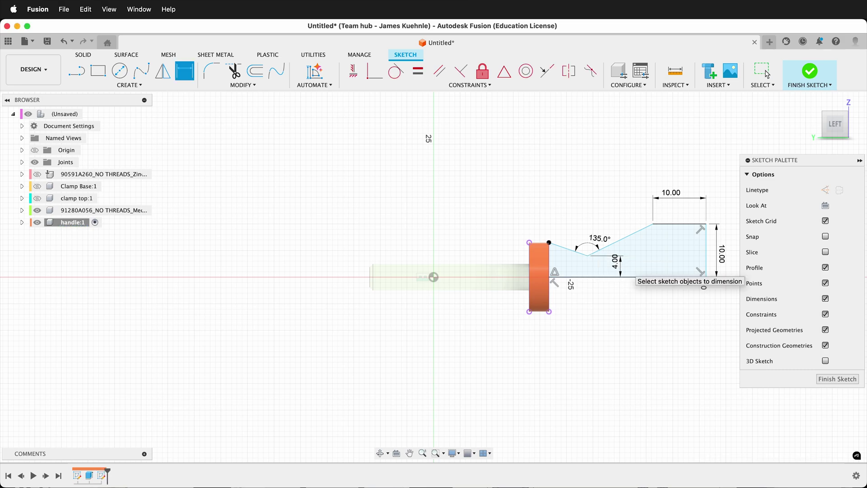
Dimension the horizontal distance from the ring's outer corner to the waist point to 7 mm.
{"action": "left_click", "coordinate": [550, 244]}
{"action": "left_click", "coordinate": [576, 223]}
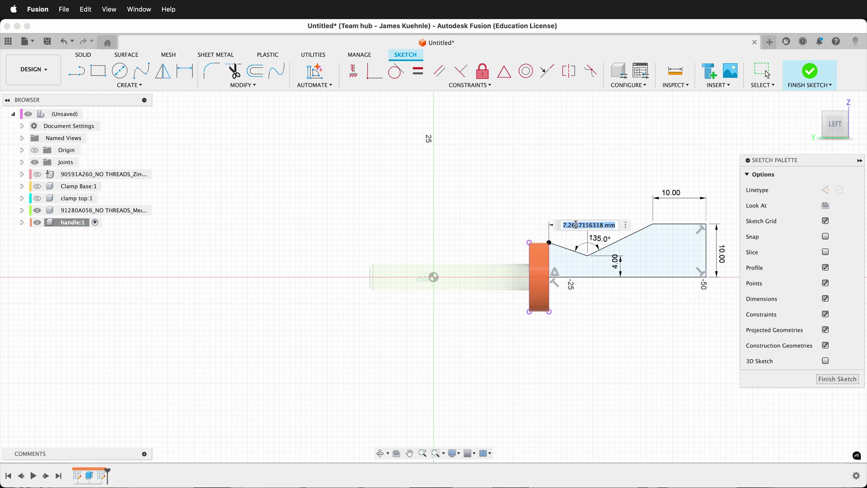
{"action": "type", "text": "7"}
{"action": "key", "text": "Return"}
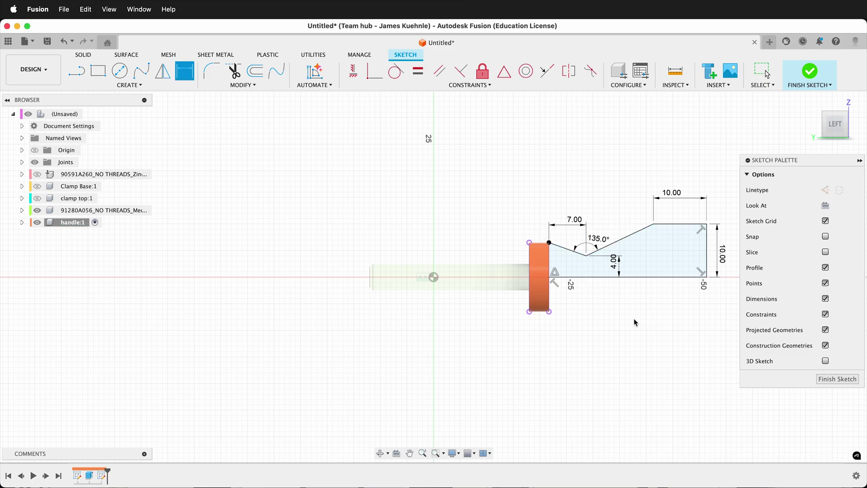
{"action": "scroll", "coordinate": [611, 308], "scroll_direction": "right", "scroll_amount": 4}
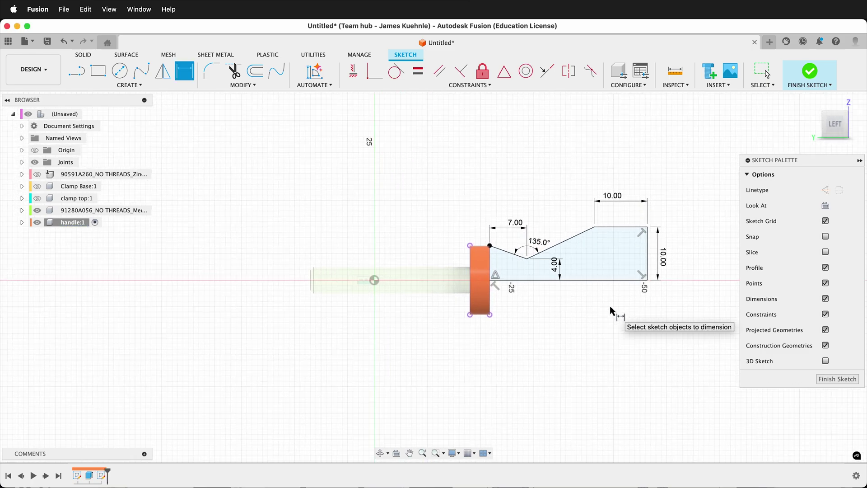
{"action": "key", "text": "Escape"}
Finish the sketch and revolve the handle profile 360 degrees about its axis line, joined to the ring.
{"action": "left_click", "coordinate": [844, 380]}
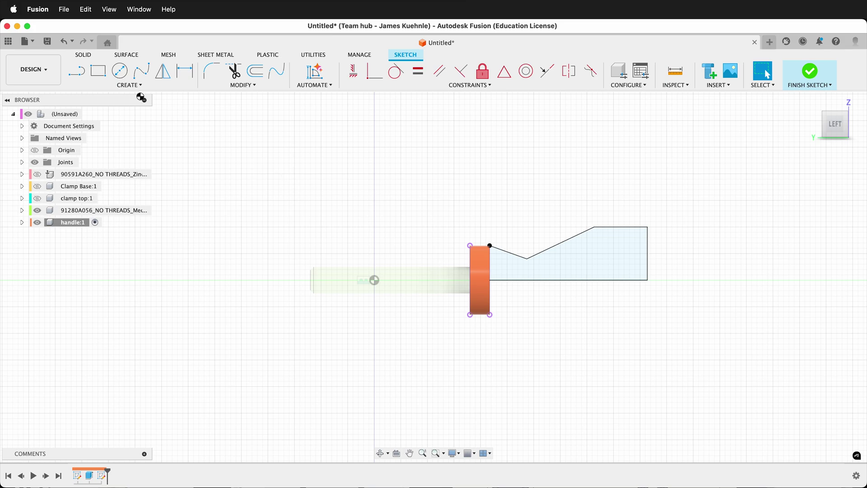
{"action": "left_click", "coordinate": [120, 70]}
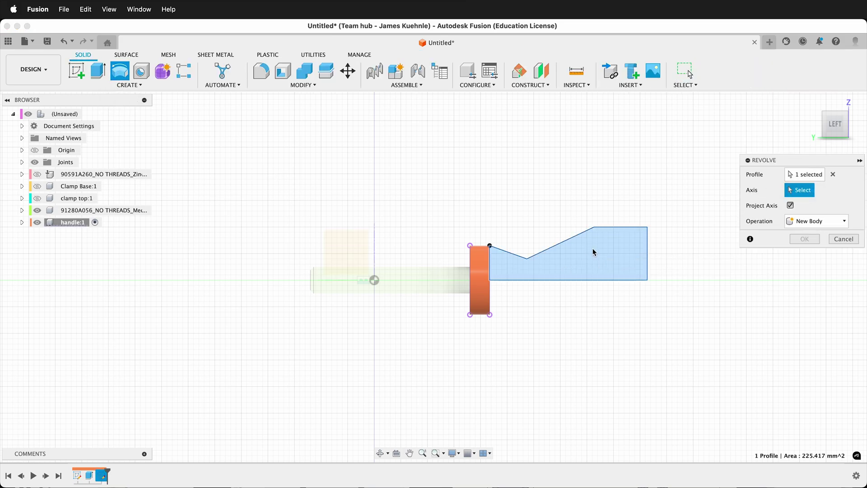
{"action": "left_click", "coordinate": [583, 280]}
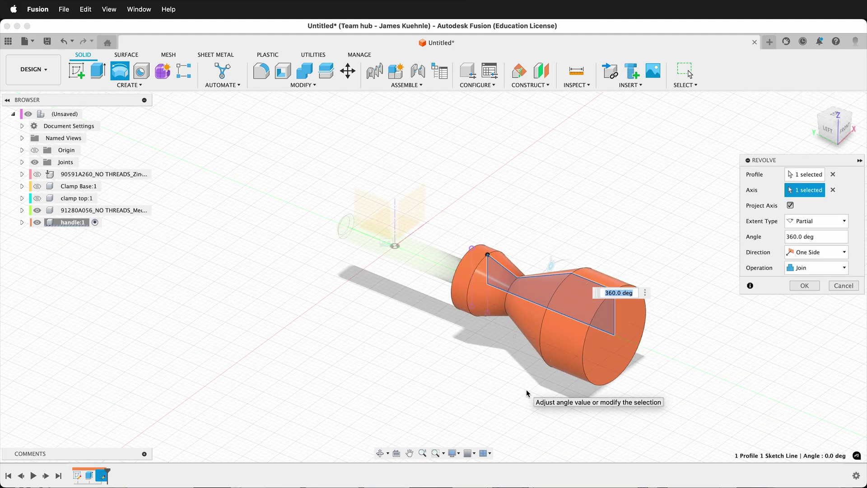
{"action": "left_click", "coordinate": [804, 286]}
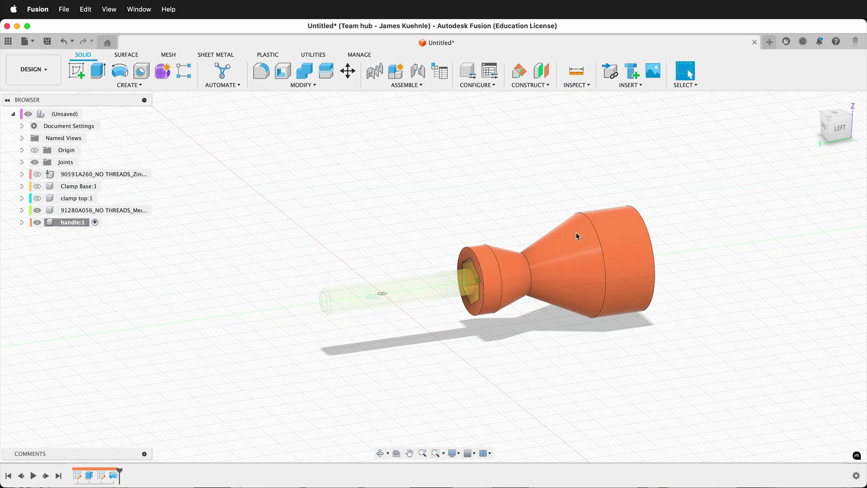
Select the whole handle body and fillet the edges of all its faces with a 0.5 mm radius.
{"action": "left_click", "coordinate": [261, 73]}
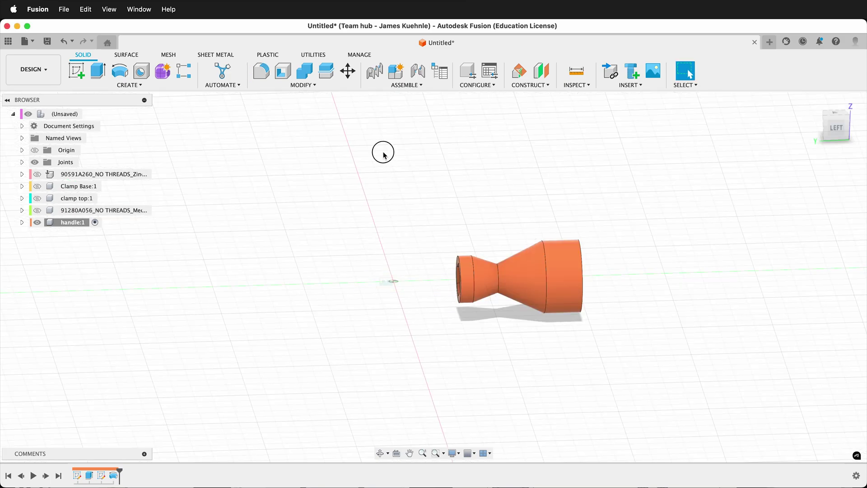
{"action": "left_click_drag", "start_coordinate": [383, 153], "coordinate": [669, 382]}
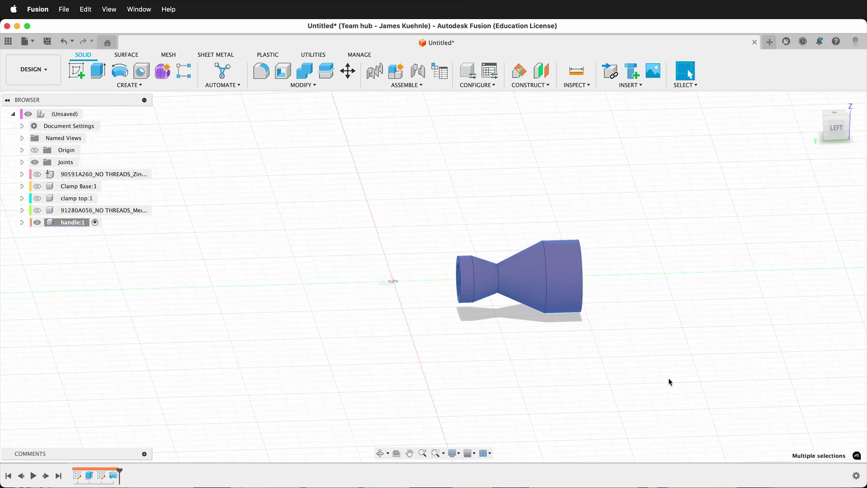
{"action": "left_click", "coordinate": [265, 70]}
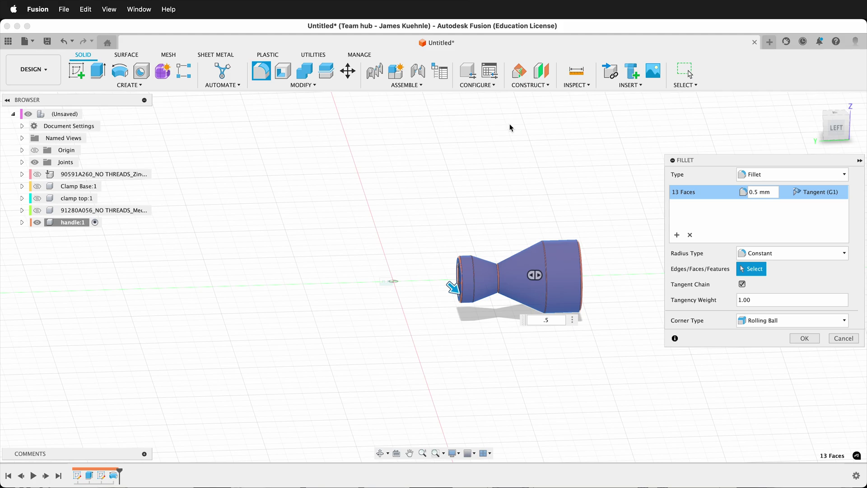
{"action": "left_click", "coordinate": [805, 338]}
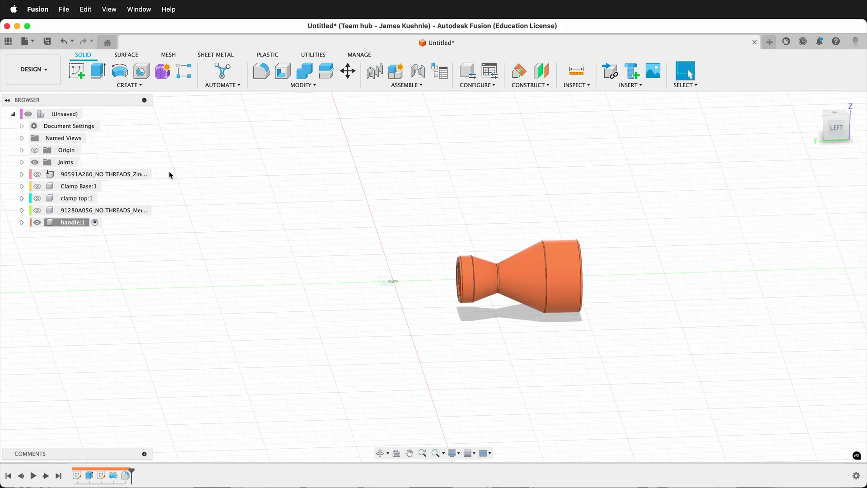
Show the screw, clamp top, clamp base and nut again and activate the top-level assembly.
{"action": "left_click", "coordinate": [37, 210]}
{"action": "left_click", "coordinate": [37, 198]}
{"action": "left_click", "coordinate": [36, 186]}
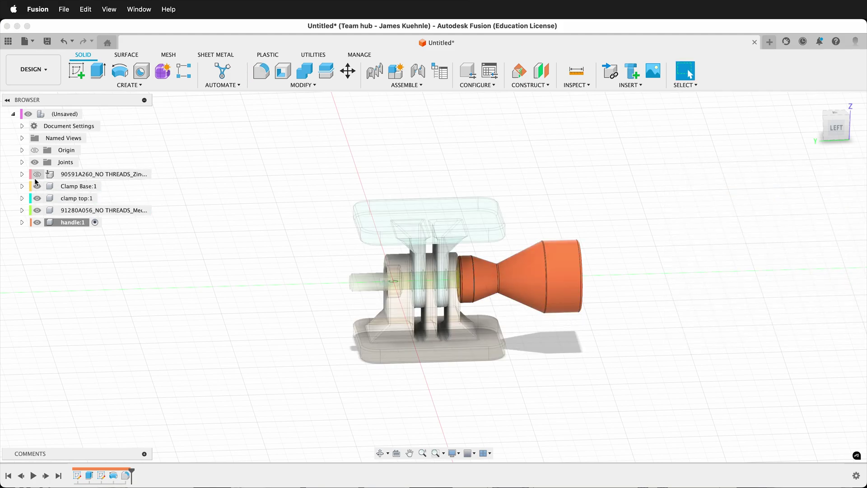
{"action": "left_click", "coordinate": [36, 175]}
{"action": "double_click", "coordinate": [68, 114]}
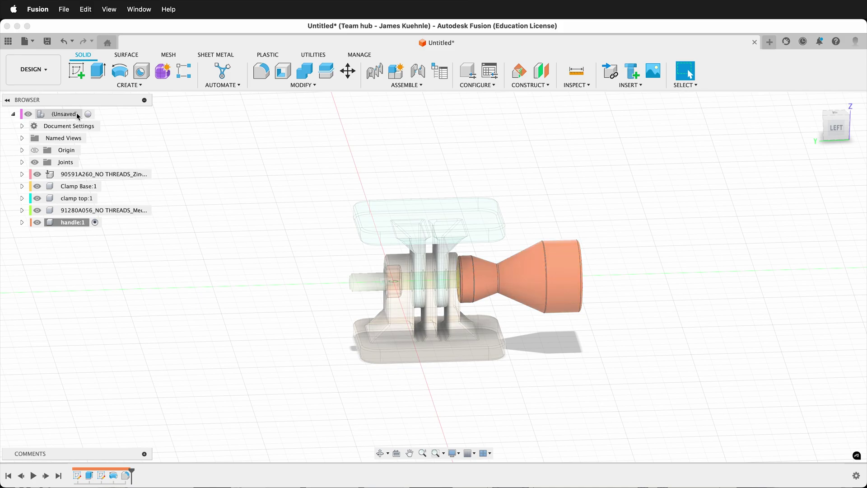
{"action": "scroll", "coordinate": [318, 332], "scroll_direction": "left", "scroll_amount": 15, "text": "shift"}
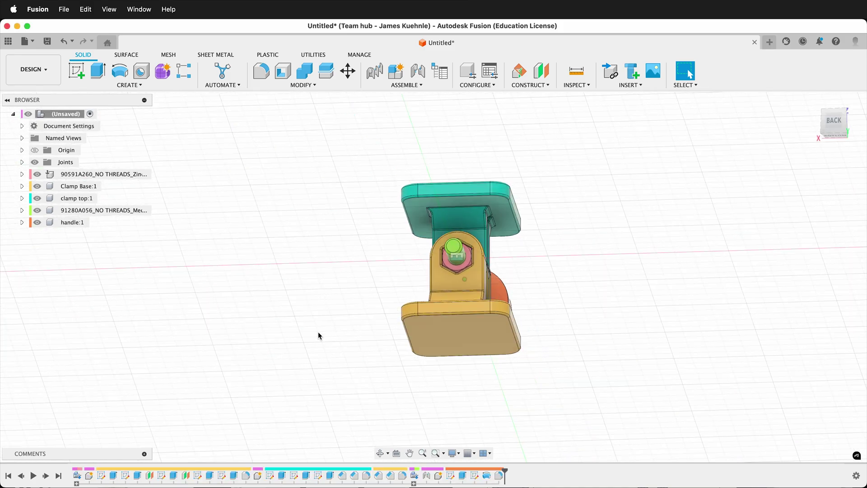
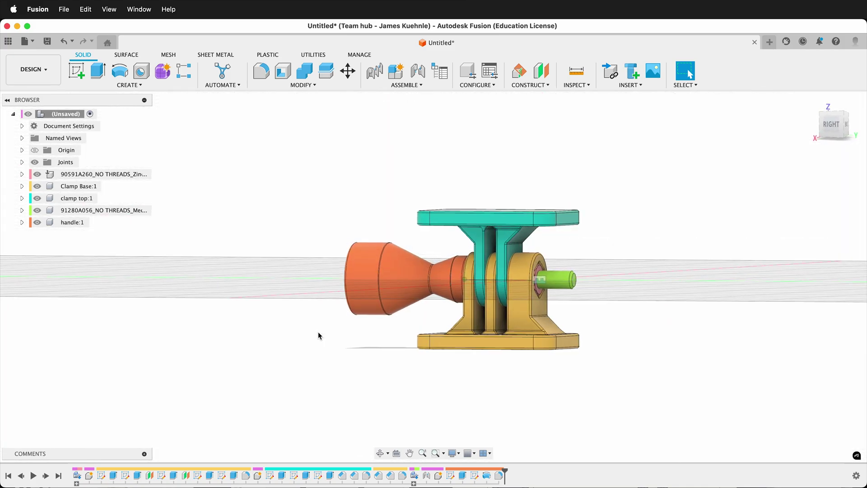
{"action": "scroll", "coordinate": [318, 332], "scroll_direction": "up", "scroll_amount": 3}
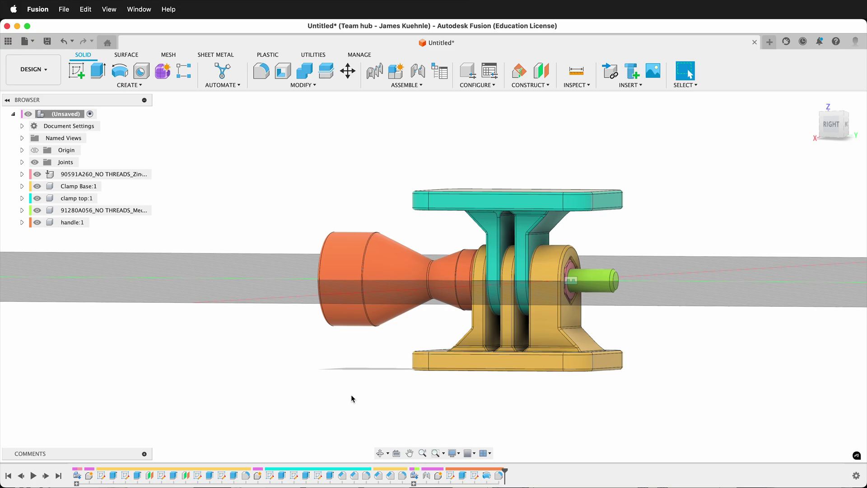
{"action": "middle_click_drag", "start_coordinate": [351, 395], "coordinate": [351, 395], "text": "shift"}
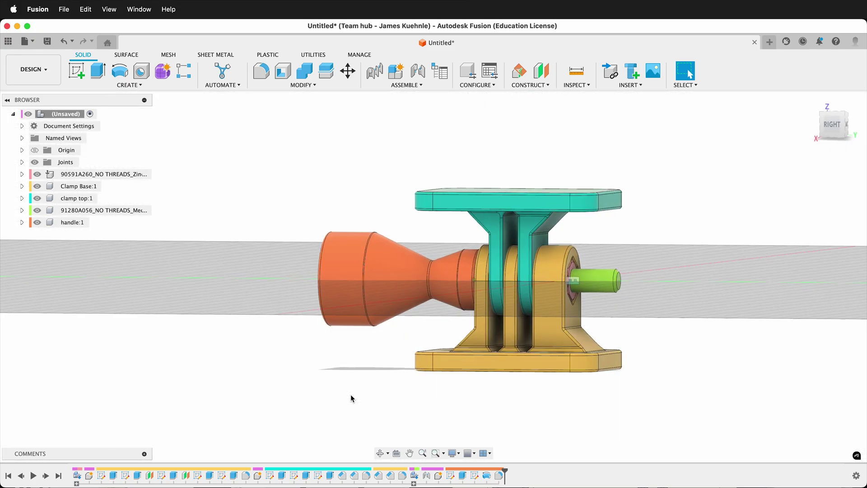